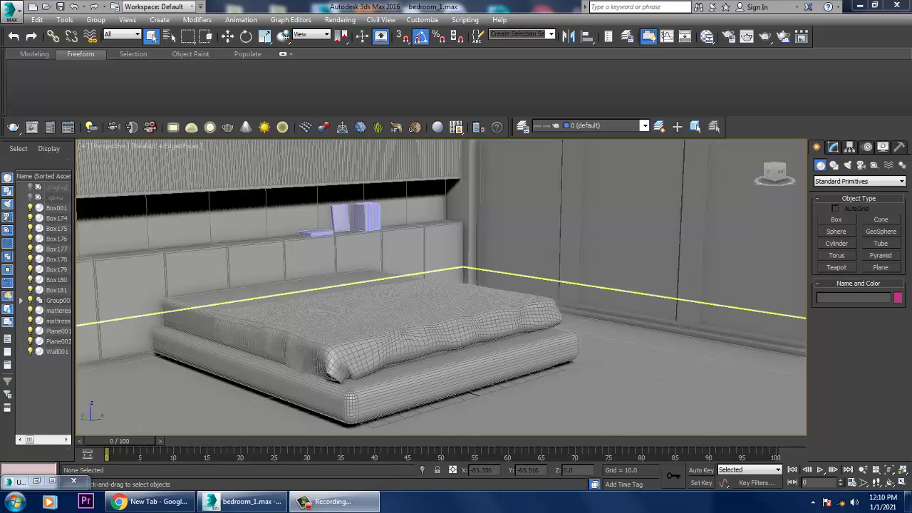
Step: Restore the minimized reference image window and move it aside so the bed model stays in view
{"action": "left_click", "coordinate": [36, 482]}
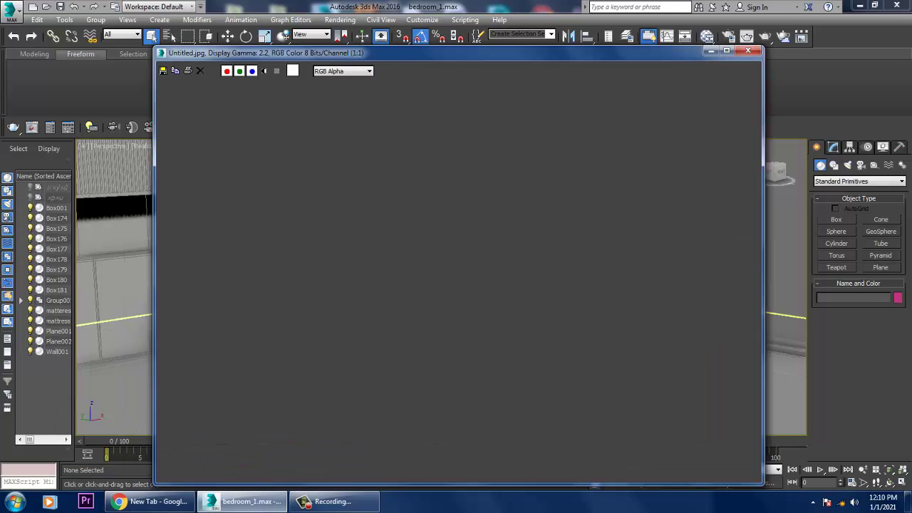
{"action": "left_click_drag", "start_coordinate": [457, 47], "coordinate": [458, 33]}
{"action": "left_click_drag", "start_coordinate": [564, 40], "coordinate": [53, 13]}
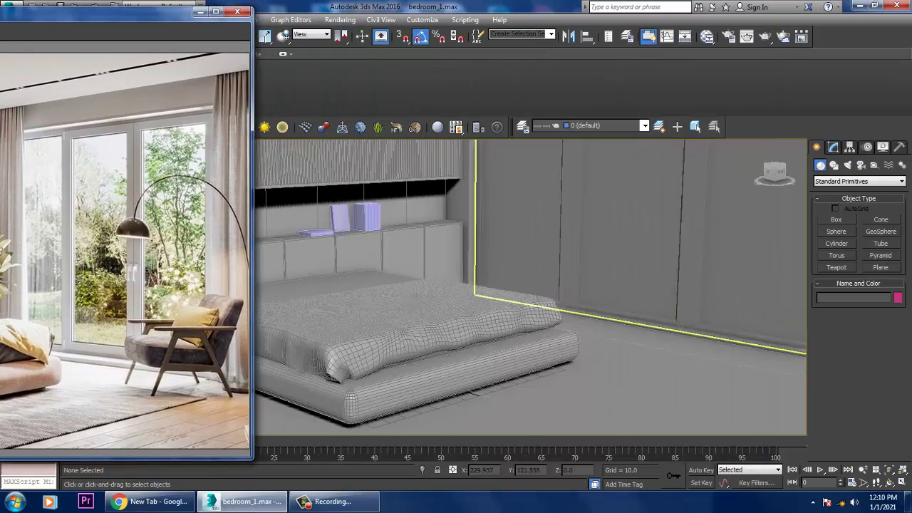
Step: Inspect the mattress and its MassFX Rigid Body and ChamferBox modifier stack from a side view
{"action": "middle_click_drag", "start_coordinate": [549, 278], "coordinate": [677, 342], "text": "alt"}
{"action": "middle_click_drag", "start_coordinate": [578, 321], "coordinate": [559, 207]}
{"action": "left_click", "coordinate": [499, 249]}
{"action": "left_click", "coordinate": [834, 147]}
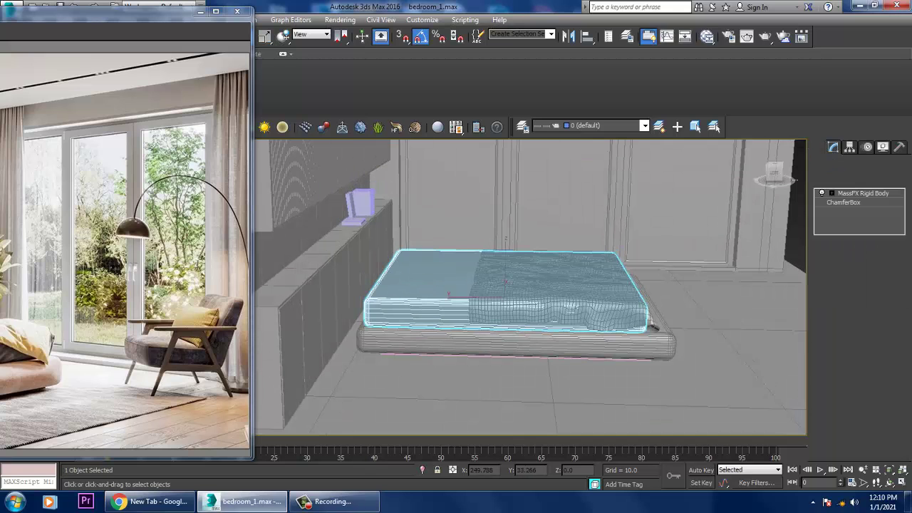
{"action": "key", "text": "e"}
{"action": "middle_click_drag", "start_coordinate": [652, 326], "coordinate": [698, 179], "text": "alt"}
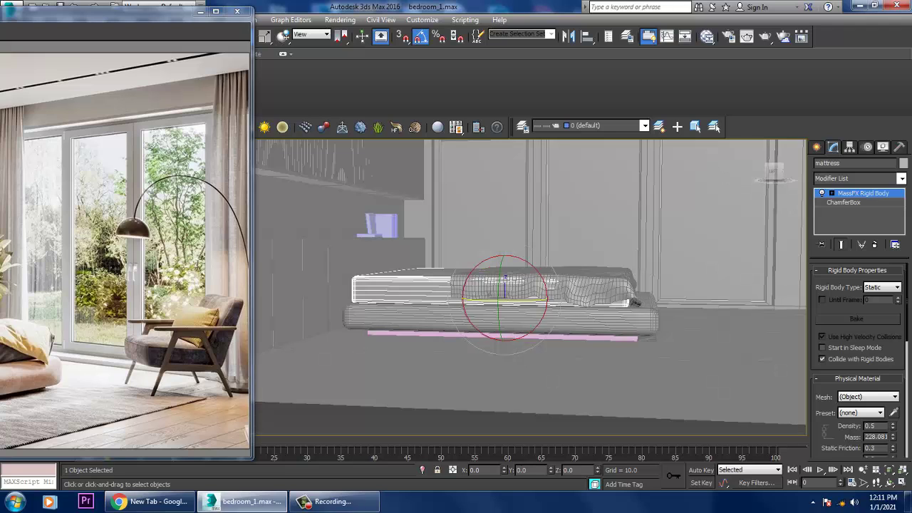
{"action": "left_click", "coordinate": [844, 202]}
Step: Select the lower bed base and convert it to an Editable Poly
{"action": "left_click", "coordinate": [591, 321]}
{"action": "middle_click_drag", "start_coordinate": [592, 321], "coordinate": [637, 343], "text": "alt"}
{"action": "left_click", "coordinate": [862, 194]}
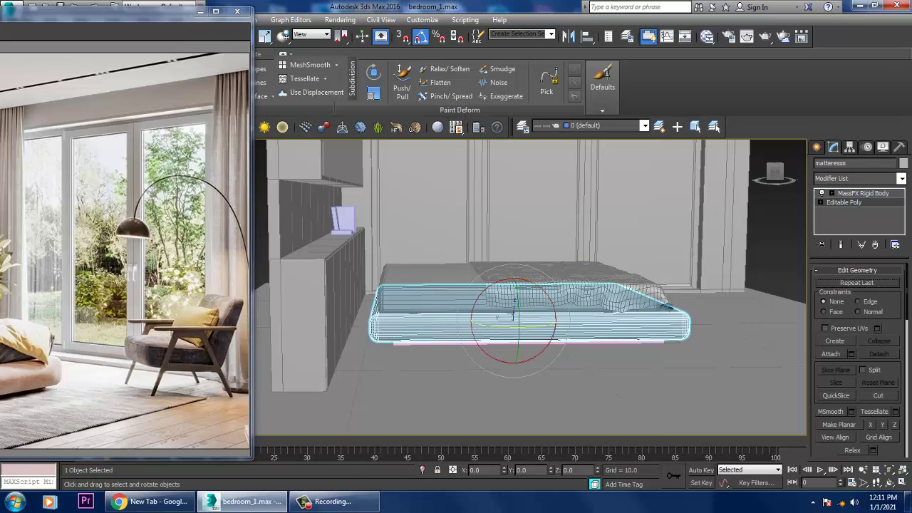
{"action": "right_click", "coordinate": [417, 329]}
{"action": "mouse_move", "coordinate": [457, 444]}
{"action": "left_click", "coordinate": [562, 454]}
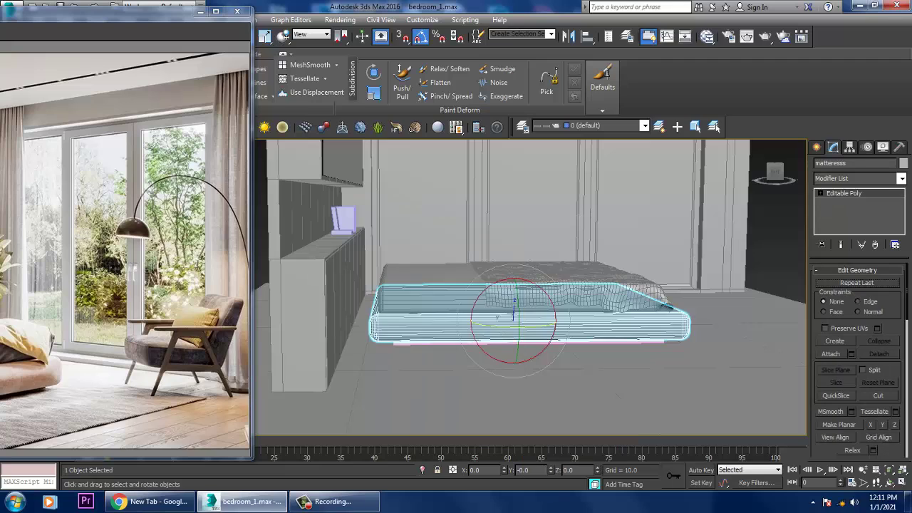
Step: Convert the mattress lying on the bed base to an Editable Poly
{"action": "left_click", "coordinate": [432, 291]}
{"action": "right_click", "coordinate": [432, 291]}
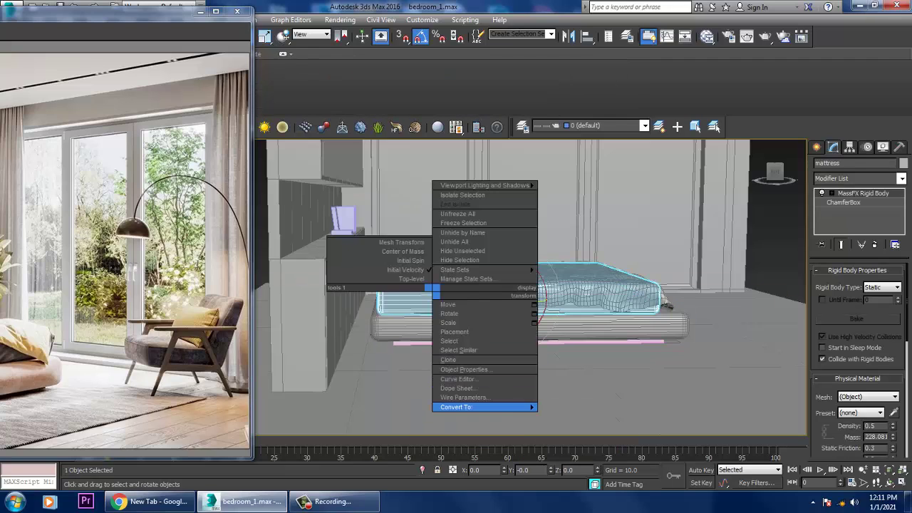
{"action": "mouse_move", "coordinate": [456, 407]}
{"action": "left_click", "coordinate": [574, 417]}
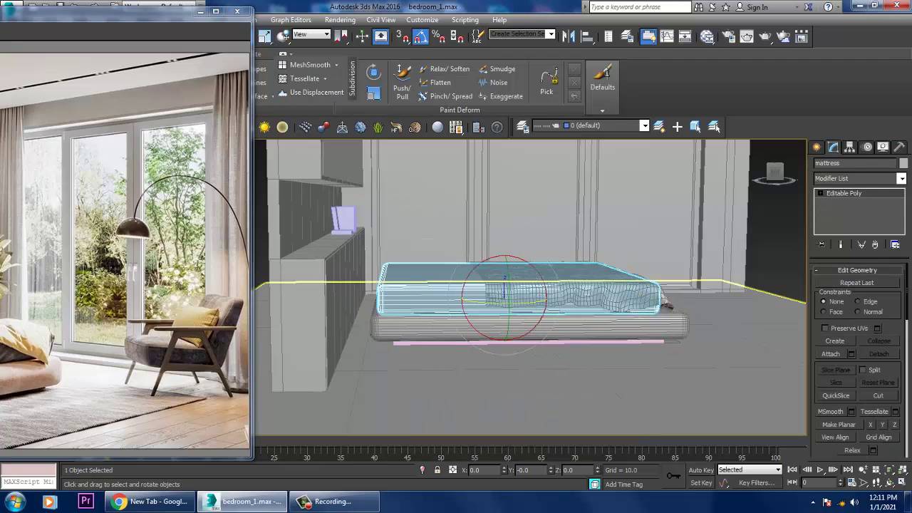
Step: Extend the bed base toward the wall cabinet by moving its head-end vertices along Y
{"action": "left_click", "coordinate": [492, 329]}
{"action": "key", "text": "q"}
{"action": "key", "text": "1"}
{"action": "left_click_drag", "start_coordinate": [352, 219], "coordinate": [340, 309]}
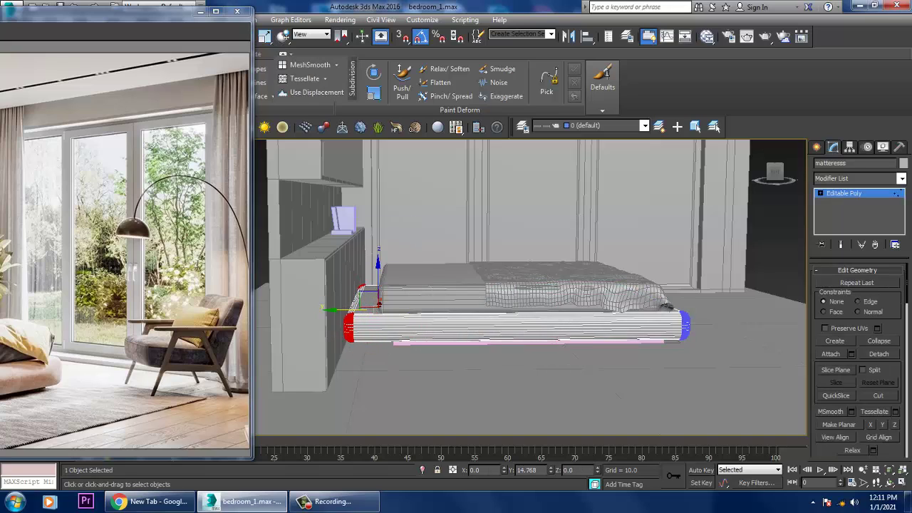
{"action": "key", "text": "1"}
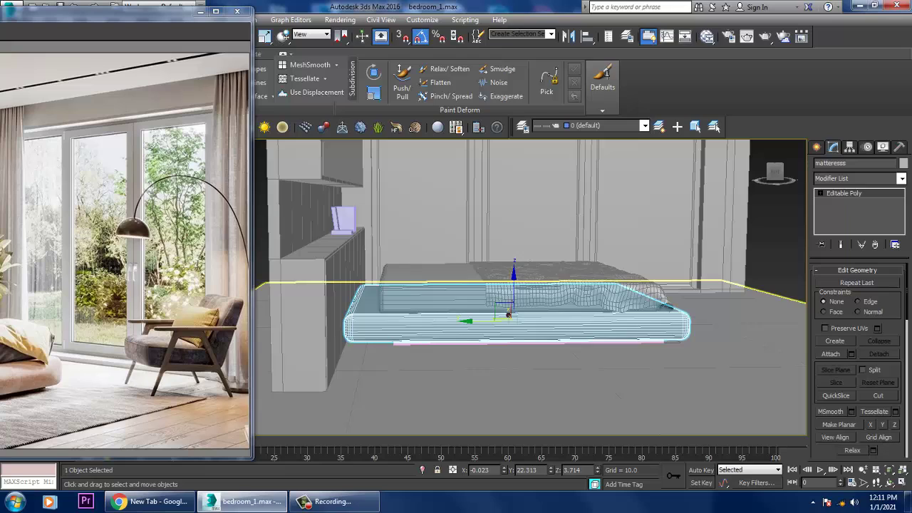
Step: Convert the plinth box under the bed to an Editable Poly and move its head-end vertices toward the wall cabinet
{"action": "left_click", "coordinate": [509, 319]}
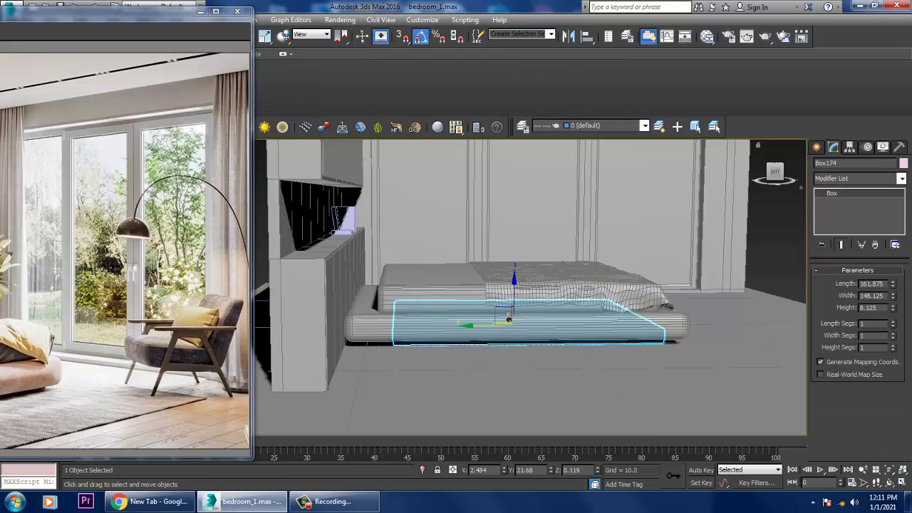
{"action": "right_click", "coordinate": [832, 193]}
{"action": "left_click", "coordinate": [847, 279]}
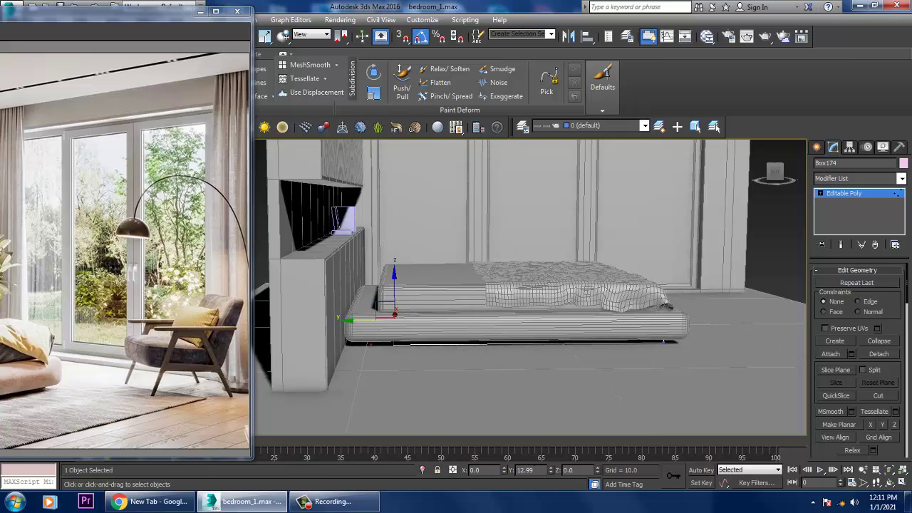
{"action": "left_click_drag", "start_coordinate": [394, 313], "coordinate": [372, 314]}
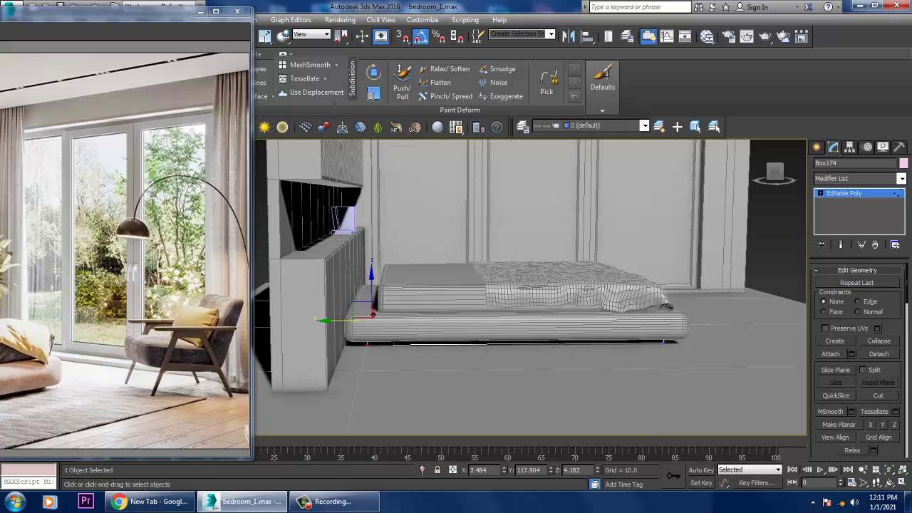
{"action": "key", "text": "1"}
{"action": "middle_click_drag", "start_coordinate": [556, 314], "coordinate": [456, 346], "text": "alt"}
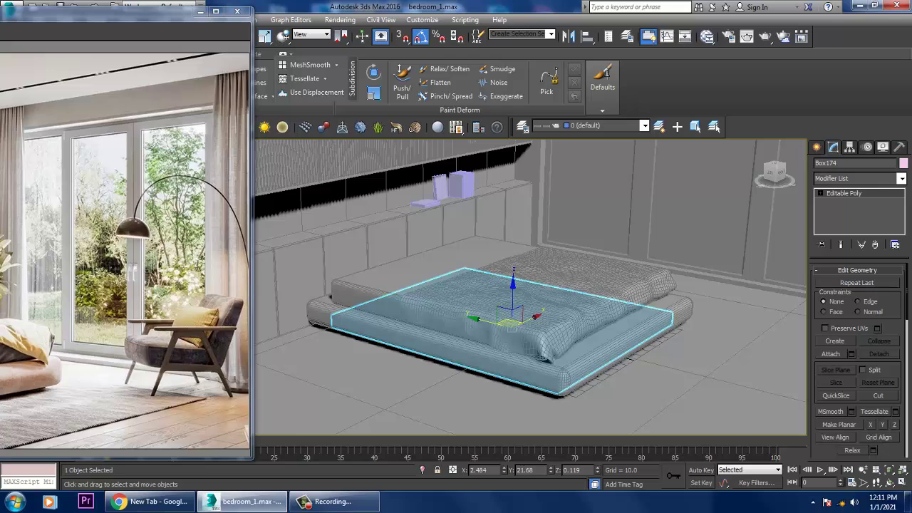
Step: Arrange the full reference image beside a maximized front view of the bed
{"action": "left_click_drag", "start_coordinate": [142, 12], "coordinate": [417, 11]}
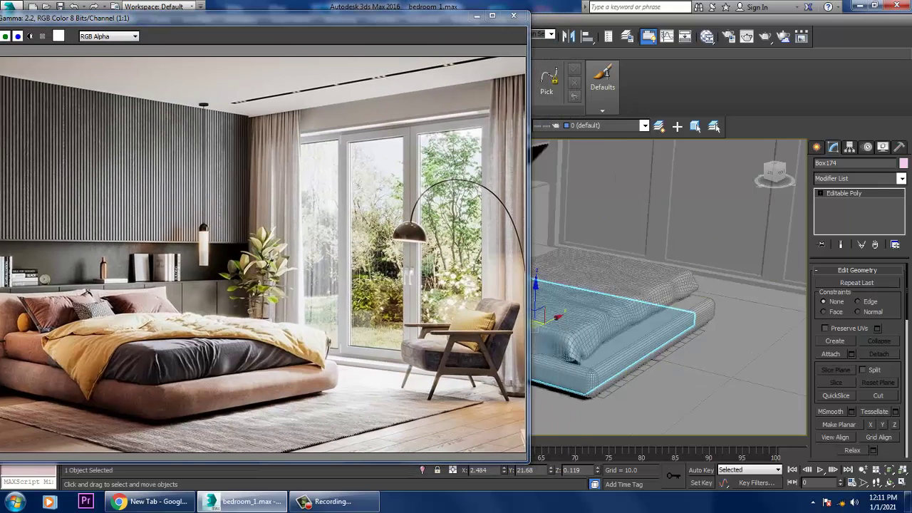
{"action": "middle_click_drag", "start_coordinate": [559, 330], "coordinate": [757, 337]}
{"action": "left_click_drag", "start_coordinate": [385, 17], "coordinate": [475, 7]}
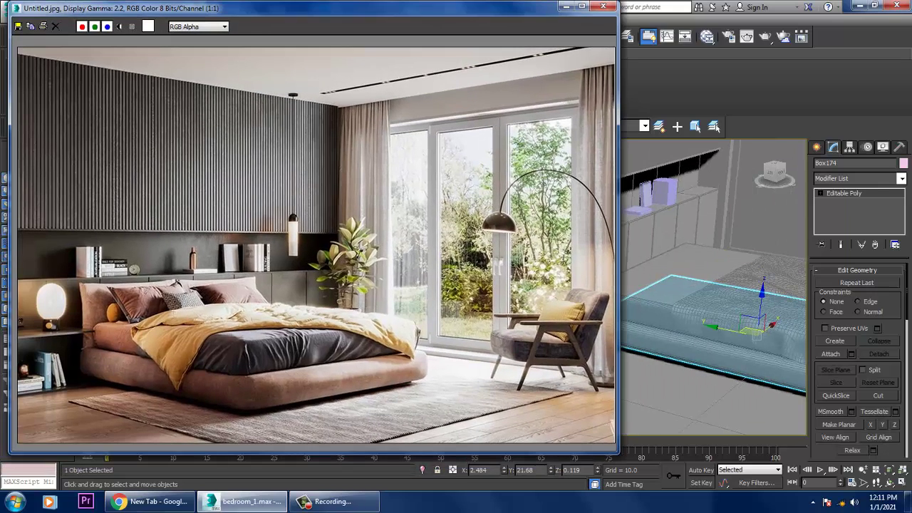
{"action": "middle_click_drag", "start_coordinate": [734, 314], "coordinate": [773, 360], "text": "alt"}
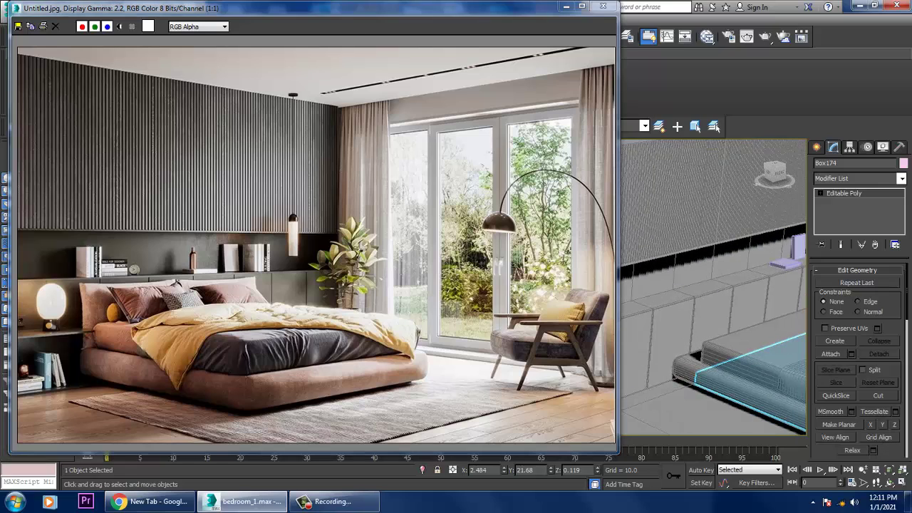
{"action": "left_click_drag", "start_coordinate": [399, 9], "coordinate": [353, 9]}
{"action": "middle_click", "coordinate": [702, 207]}
{"action": "key", "text": "alt+w"}
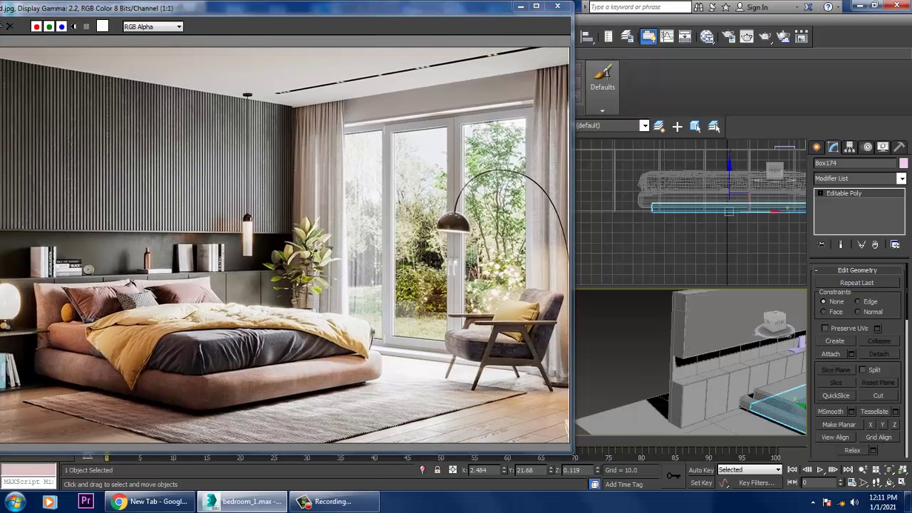
{"action": "middle_click", "coordinate": [702, 214]}
{"action": "key", "text": "alt+w"}
{"action": "scroll", "coordinate": [779, 277], "scroll_direction": "down", "scroll_amount": 3}
{"action": "middle_click_drag", "start_coordinate": [763, 274], "coordinate": [781, 312]}
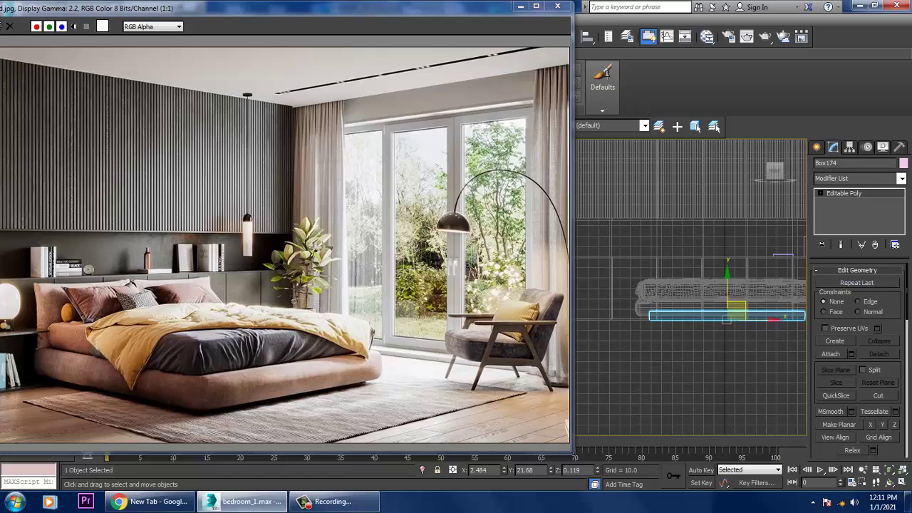
{"action": "left_click_drag", "start_coordinate": [428, 8], "coordinate": [390, 8]}
Step: Draw a ChamferBox headboard cushion over one half of the bed, about 36.4 long, 71.8 wide and 10.3 high with a 2.2 fillet
{"action": "left_click", "coordinate": [817, 147]}
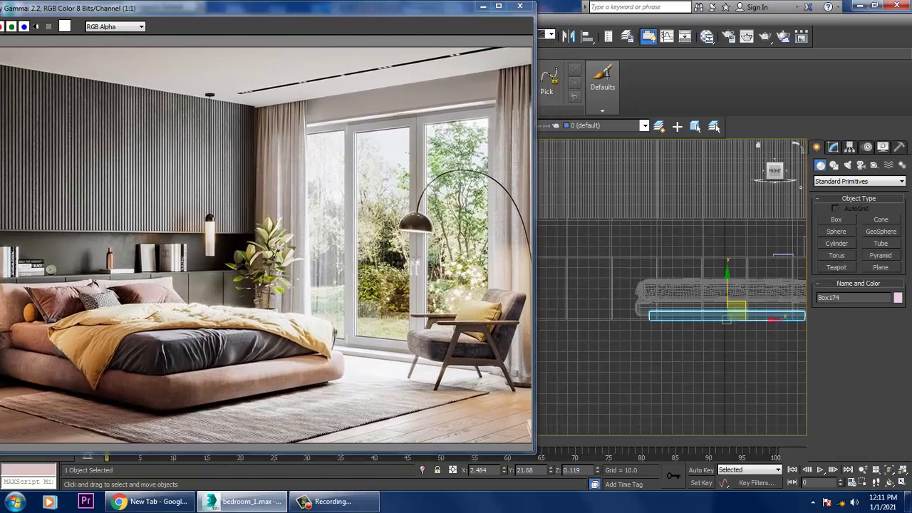
{"action": "left_click", "coordinate": [861, 181]}
{"action": "left_click", "coordinate": [855, 200]}
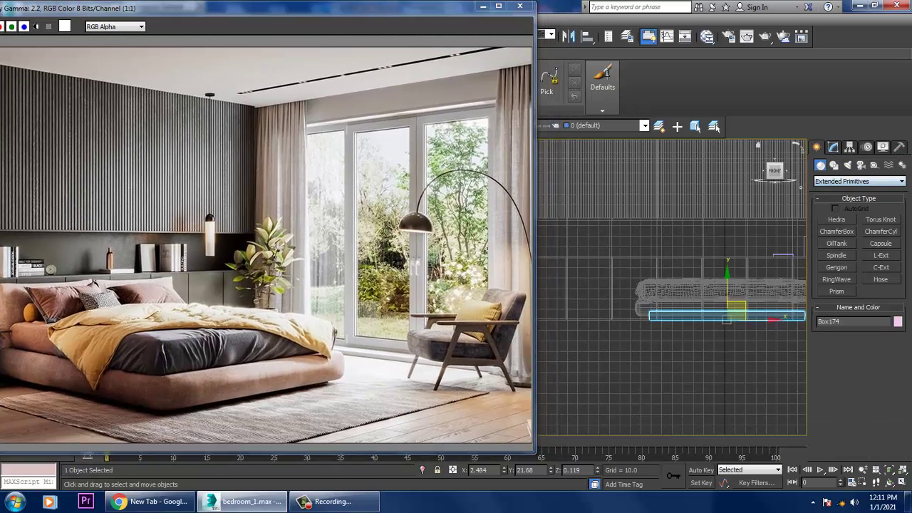
{"action": "left_click", "coordinate": [837, 232]}
{"action": "middle_click_drag", "start_coordinate": [666, 298], "coordinate": [646, 299]}
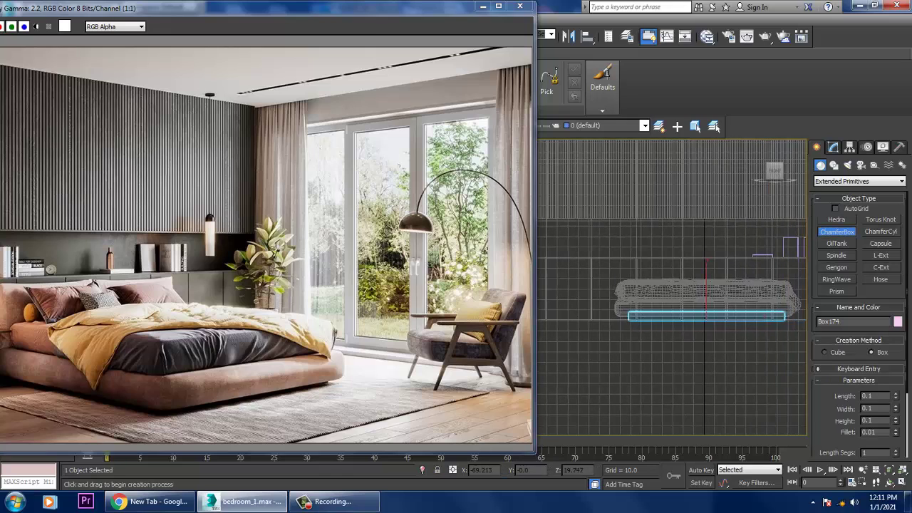
{"action": "left_click_drag", "start_coordinate": [623, 302], "coordinate": [699, 264]}
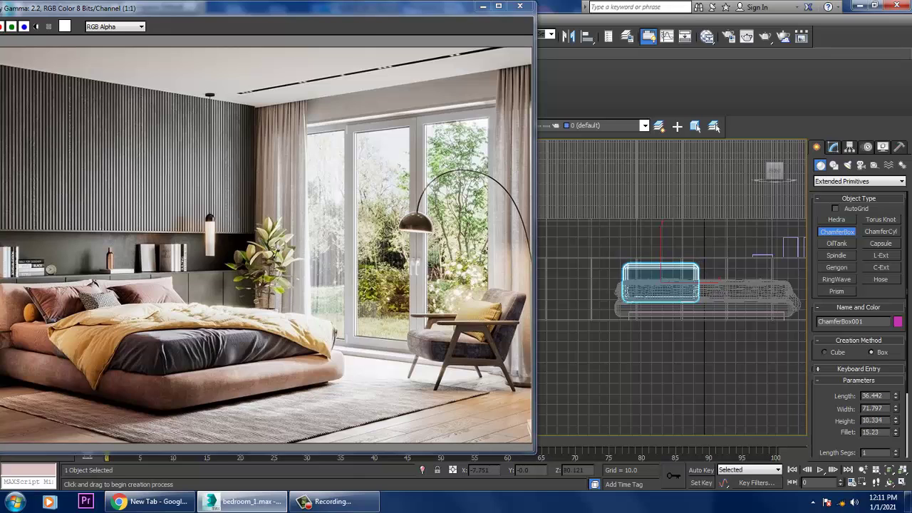
{"action": "left_click", "coordinate": [698, 249]}
Step: Move the headboard chamfer box along Y to about 123.7, against the cabinet at the head of the bed
{"action": "key", "text": "w"}
{"action": "key", "text": "alt+w"}
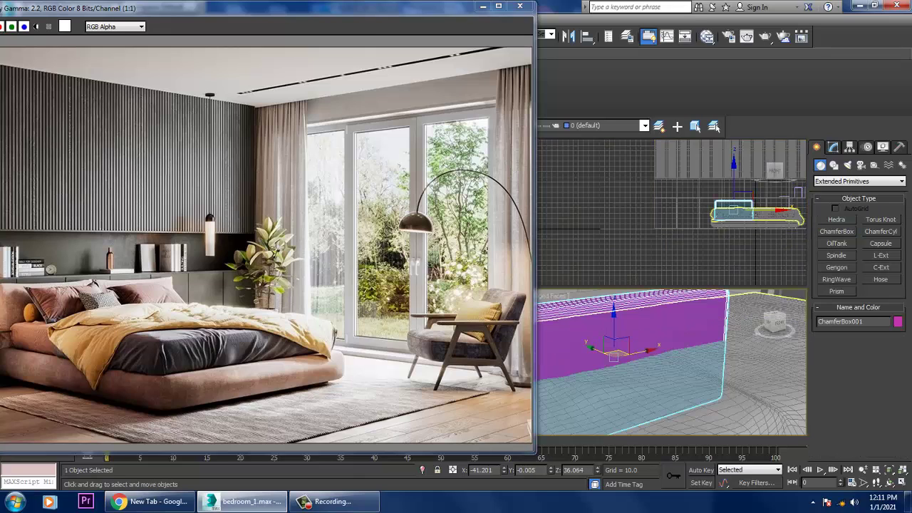
{"action": "left_click", "coordinate": [702, 350]}
{"action": "key", "text": "alt+w"}
{"action": "scroll", "coordinate": [703, 307], "scroll_direction": "down", "scroll_amount": 4}
{"action": "middle_click_drag", "start_coordinate": [656, 299], "coordinate": [769, 286], "text": "alt"}
{"action": "scroll", "coordinate": [702, 296], "scroll_direction": "down", "scroll_amount": 4}
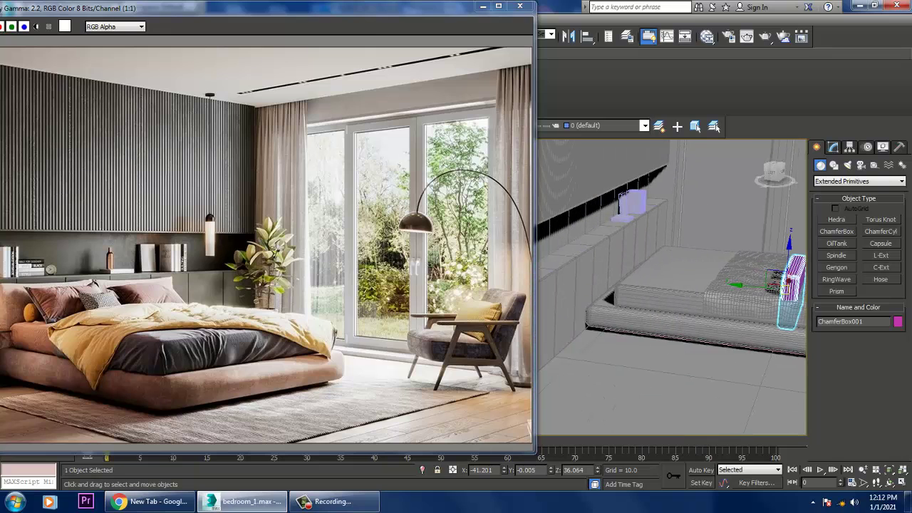
{"action": "left_click_drag", "start_coordinate": [756, 286], "coordinate": [577, 269]}
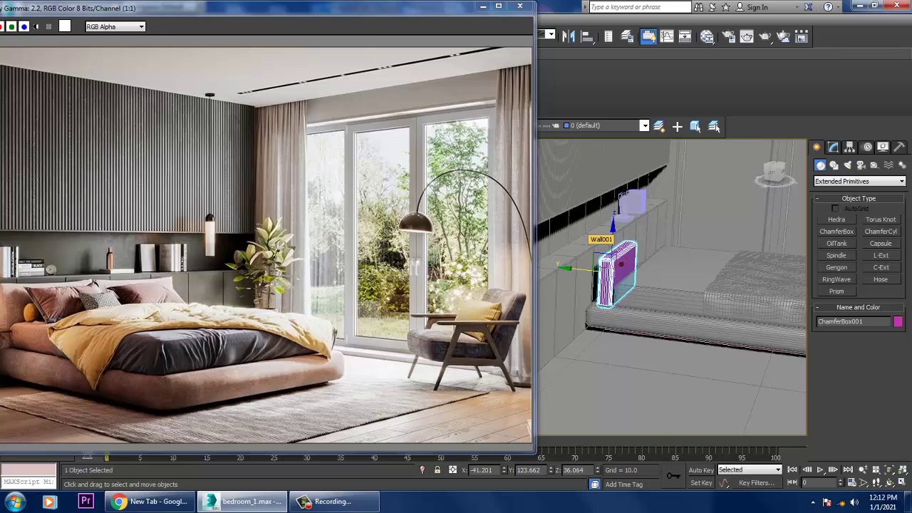
Step: Move the reference image further aside to make room for a close view of the headboard chamfer box
{"action": "middle_click_drag", "start_coordinate": [702, 292], "coordinate": [660, 267], "text": "alt"}
{"action": "scroll", "coordinate": [678, 275], "scroll_direction": "up", "scroll_amount": 2}
{"action": "scroll", "coordinate": [660, 264], "scroll_direction": "up", "scroll_amount": 2}
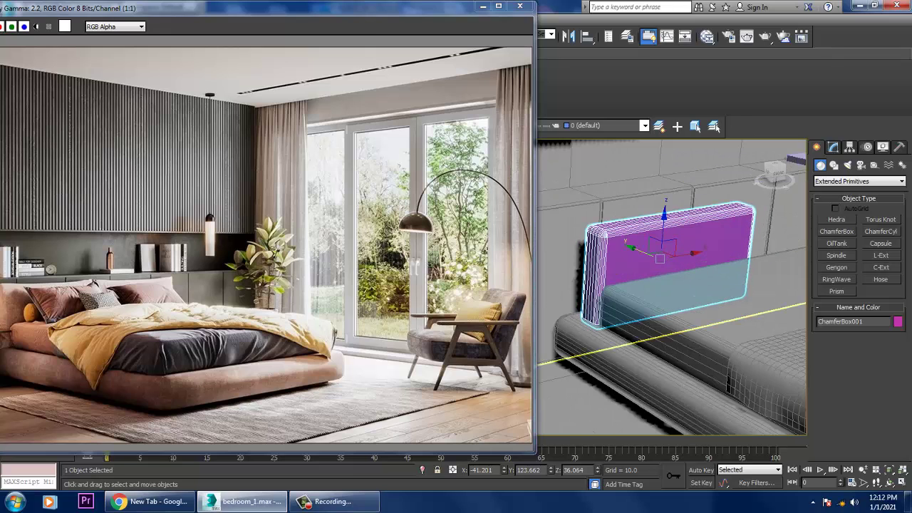
{"action": "left_click_drag", "start_coordinate": [442, 9], "coordinate": [298, 2]}
Step: Set the headboard chamfer box's length, width, height and fillet segments to 5
{"action": "left_click", "coordinate": [834, 148]}
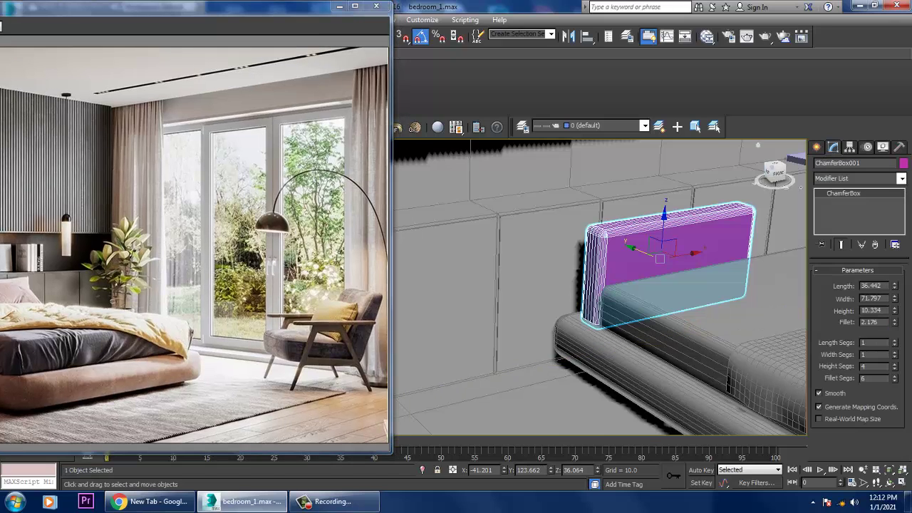
{"action": "middle_click_drag", "start_coordinate": [770, 300], "coordinate": [716, 287], "text": "alt"}
{"action": "double_click", "coordinate": [864, 343]}
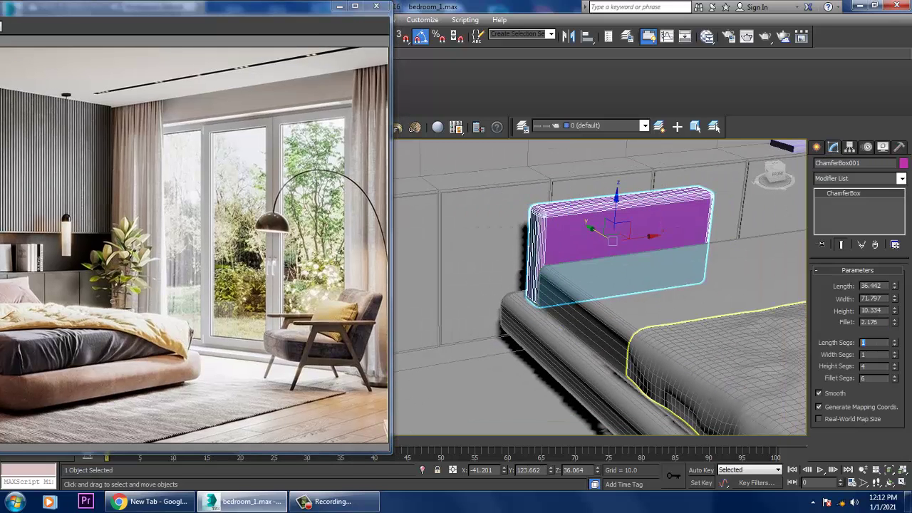
{"action": "type", "text": "5"}
{"action": "key", "text": "Tab"}
{"action": "type", "text": "5"}
{"action": "key", "text": "Tab"}
{"action": "type", "text": "5"}
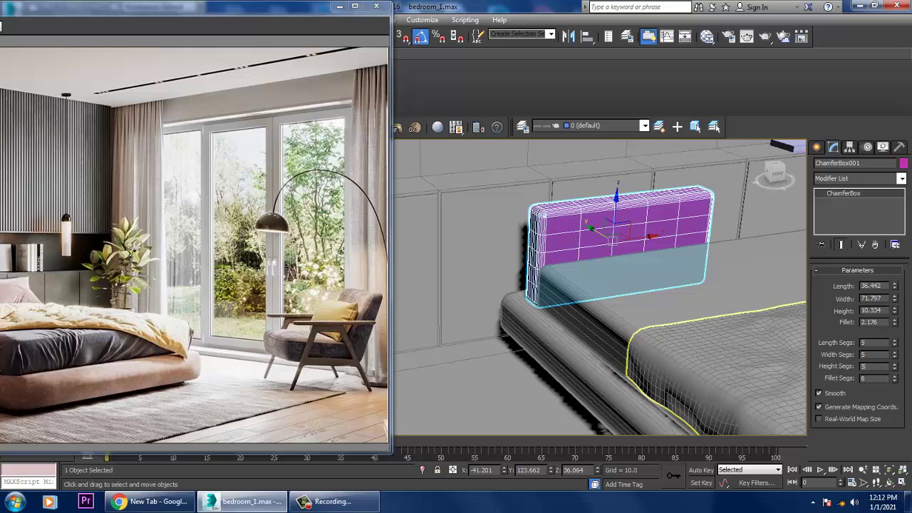
{"action": "key", "text": "Tab"}
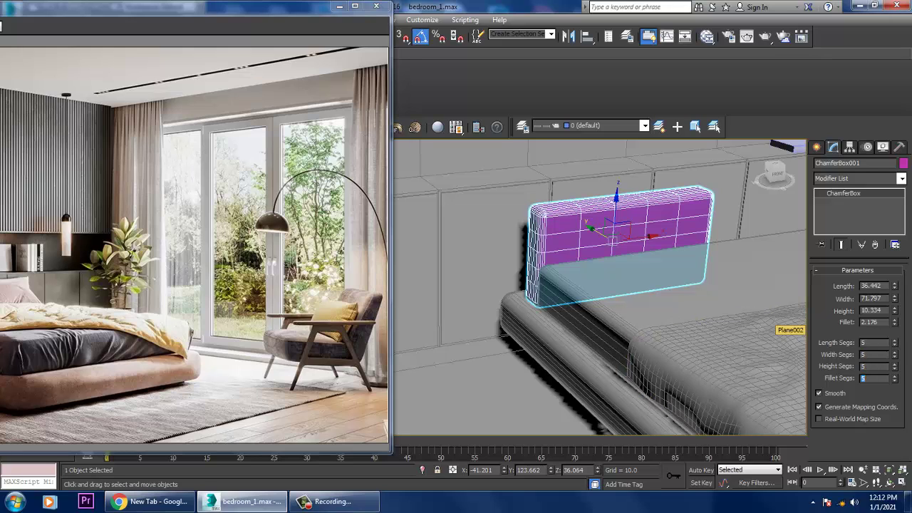
Step: Isolate the headboard chamfer box from the rest of the scene
{"action": "left_click", "coordinate": [902, 178]}
{"action": "key", "text": "Escape"}
{"action": "key", "text": "alt+q"}
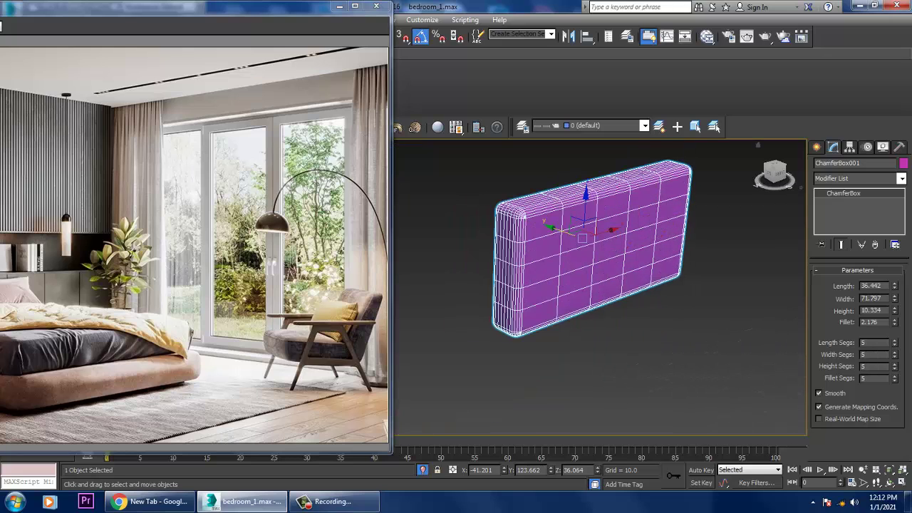
Step: Apply an FFD(box) 4x4x4 modifier to the headboard chamfer box and enter its control-point level
{"action": "left_click", "coordinate": [902, 178]}
{"action": "key", "text": "f"}
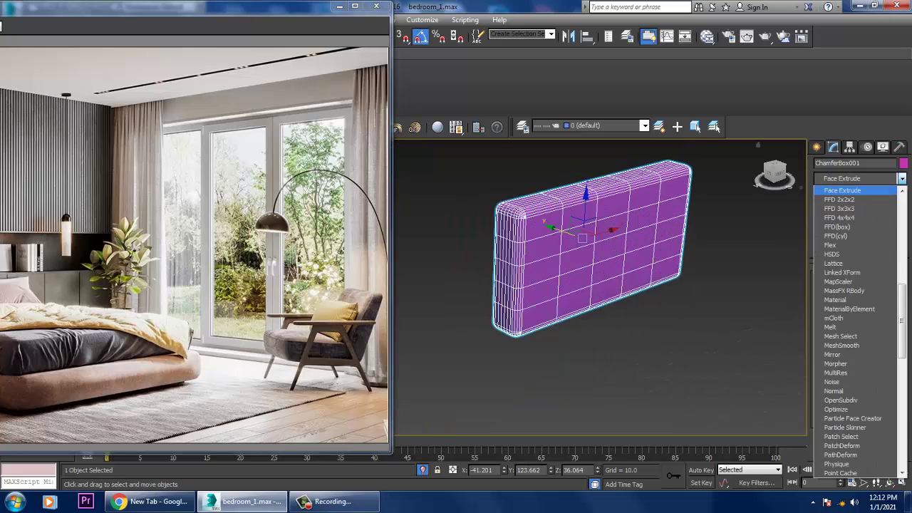
{"action": "key", "text": "Down"}
{"action": "key", "text": "Down"}
{"action": "key", "text": "Down"}
{"action": "key", "text": "Down"}
{"action": "key", "text": "Return"}
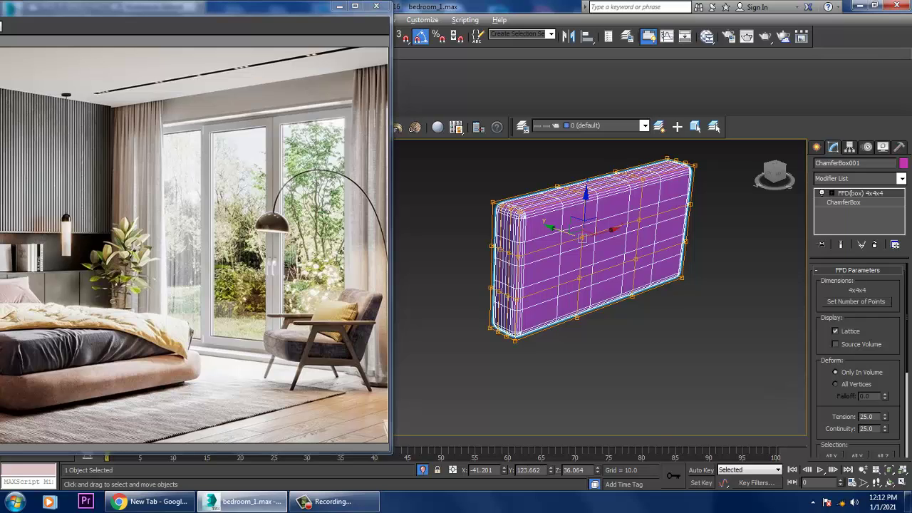
{"action": "key", "text": "1"}
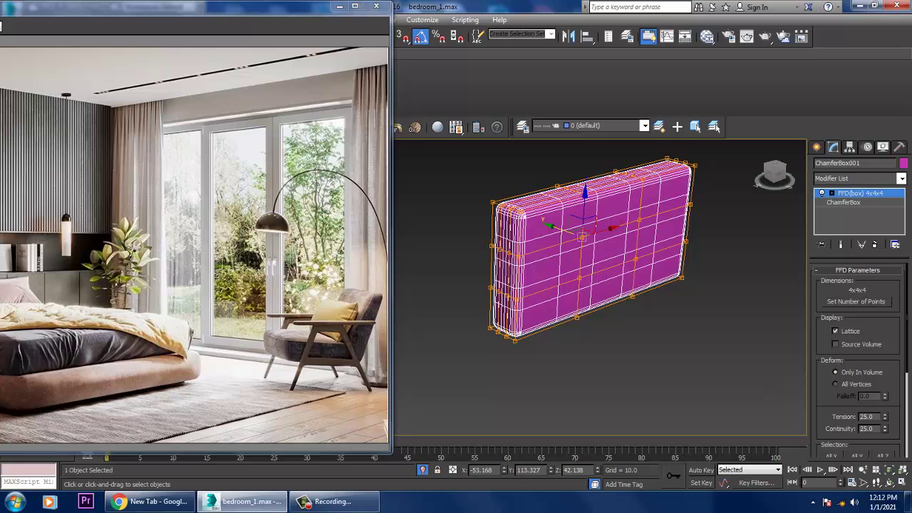
Step: Pull the four central control points of the headboard box's front face outward to bulge it like a cushion
{"action": "left_click", "coordinate": [832, 193]}
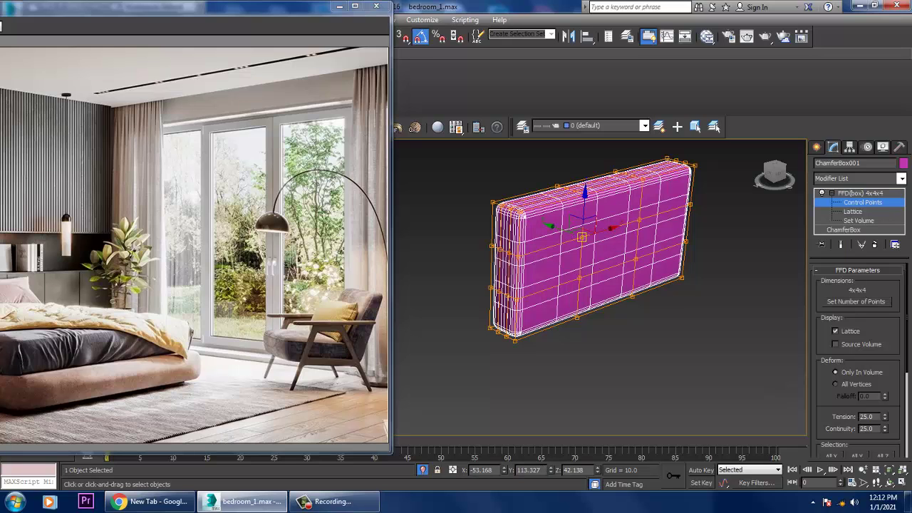
{"action": "mouse_move", "coordinate": [583, 236]}
{"action": "left_mouse_down"}
{"action": "mouse_move", "coordinate": [611, 227]}
{"action": "mouse_move", "coordinate": [621, 234]}
{"action": "mouse_move", "coordinate": [590, 241]}
{"action": "mouse_move", "coordinate": [597, 244]}
{"action": "left_mouse_up"}
{"action": "left_click", "coordinate": [579, 278], "text": "ctrl"}
{"action": "middle_click_drag", "start_coordinate": [570, 245], "coordinate": [634, 250], "text": "alt"}
{"action": "scroll", "coordinate": [606, 248], "scroll_direction": "up", "scroll_amount": 4}
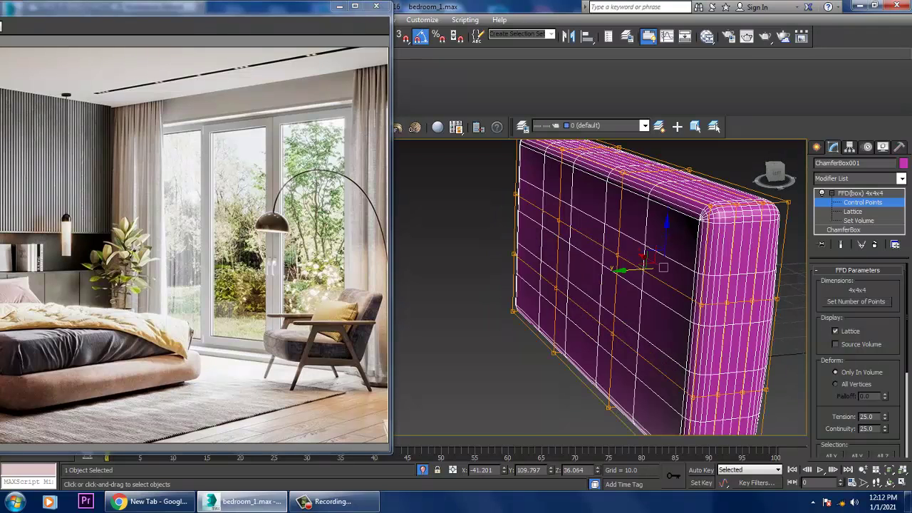
Step: Pull the four central control points of the headboard box's back face outward to bulge that side
{"action": "left_click", "coordinate": [559, 220]}
{"action": "left_click", "coordinate": [618, 255], "text": "ctrl"}
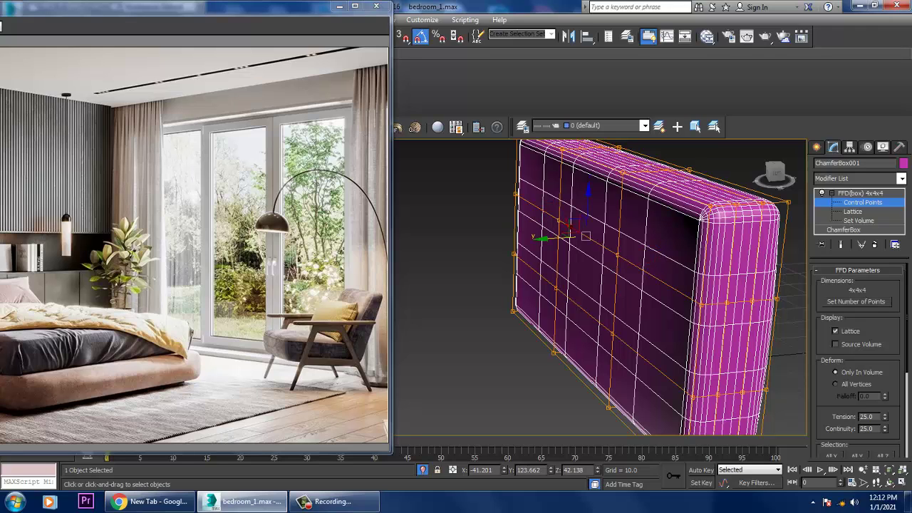
{"action": "left_click_drag", "start_coordinate": [586, 236], "coordinate": [582, 274]}
{"action": "scroll", "coordinate": [586, 271], "scroll_direction": "down", "scroll_amount": 5}
{"action": "middle_click_drag", "start_coordinate": [587, 271], "coordinate": [524, 270], "text": "alt"}
{"action": "scroll", "coordinate": [584, 265], "scroll_direction": "up", "scroll_amount": 5}
{"action": "middle_click_drag", "start_coordinate": [598, 290], "coordinate": [518, 256]}
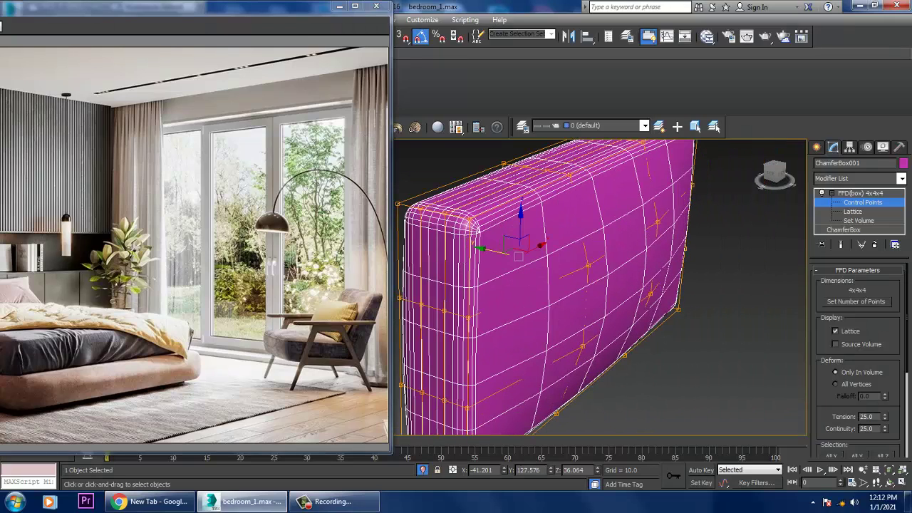
Step: Move the central control points of the box's front face slightly further outward
{"action": "left_click", "coordinate": [588, 265]}
{"action": "left_click", "coordinate": [657, 222]}
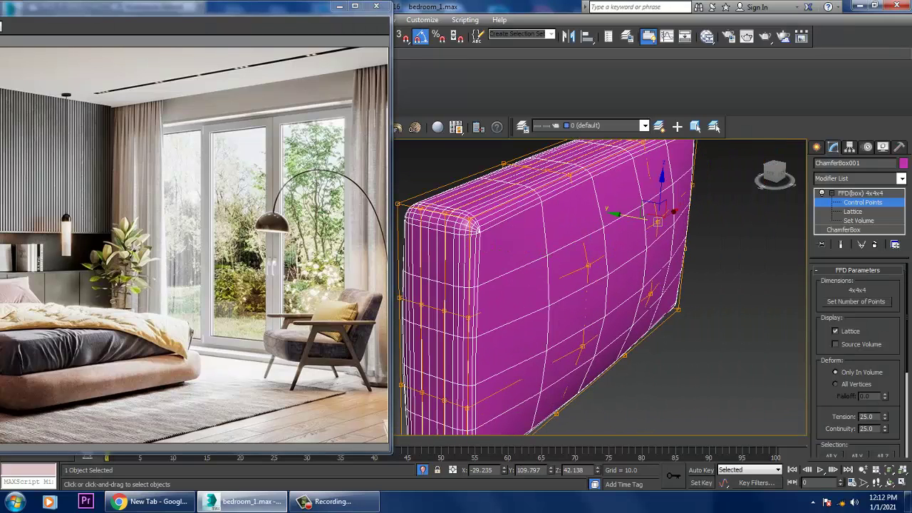
{"action": "left_click_drag", "start_coordinate": [657, 222], "coordinate": [603, 277]}
{"action": "left_click", "coordinate": [588, 265], "text": "ctrl"}
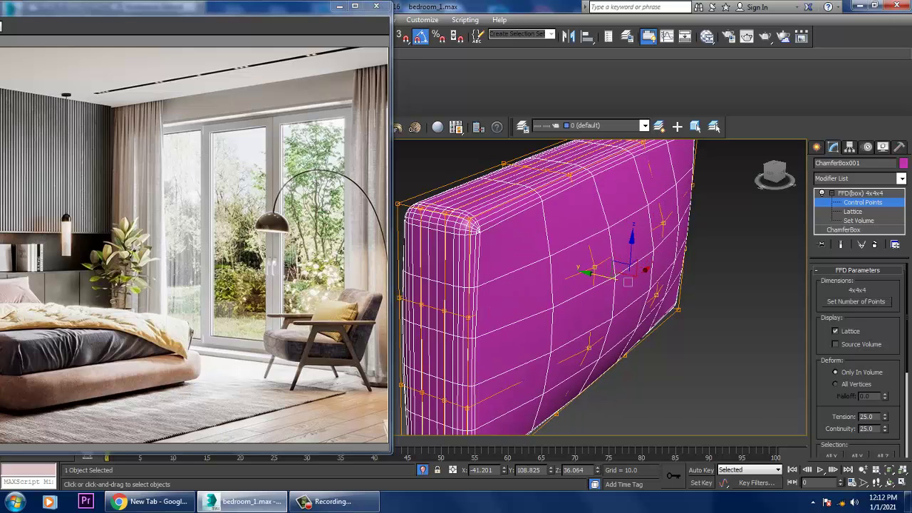
{"action": "scroll", "coordinate": [621, 282], "scroll_direction": "down", "scroll_amount": 2}
{"action": "middle_click_drag", "start_coordinate": [621, 285], "coordinate": [583, 295], "text": "alt"}
{"action": "middle_click_drag", "start_coordinate": [583, 295], "coordinate": [557, 293], "text": "alt"}
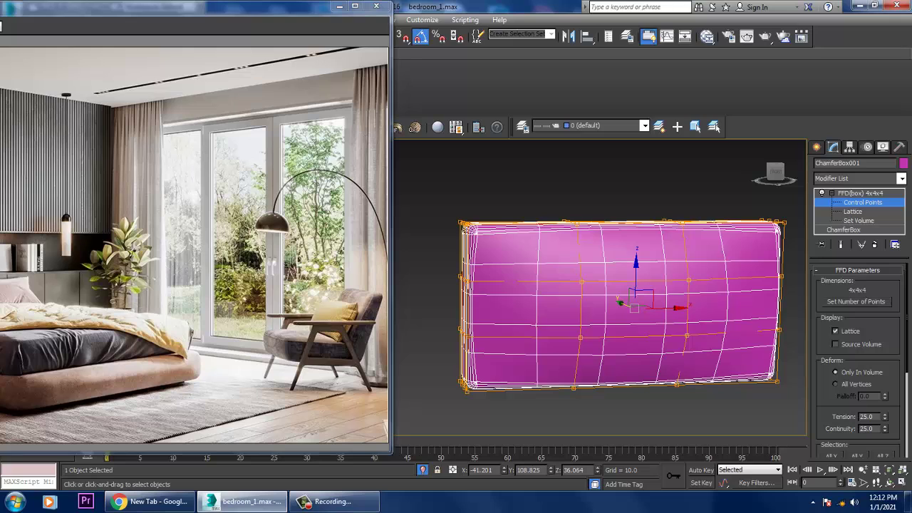
Step: Minimize the reference image and raise the middle control points along the box's top edge slightly in the Left view
{"action": "left_click_drag", "start_coordinate": [214, 10], "coordinate": [262, 12]}
{"action": "middle_click_drag", "start_coordinate": [613, 299], "coordinate": [660, 307], "text": "alt"}
{"action": "key", "text": "alt+w"}
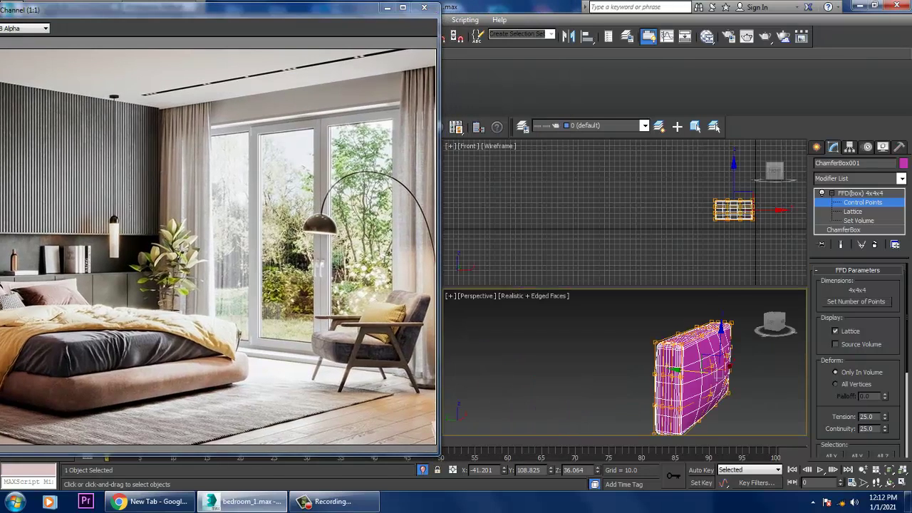
{"action": "middle_click", "coordinate": [660, 246]}
{"action": "key", "text": "alt+w"}
{"action": "double_click", "coordinate": [257, 9]}
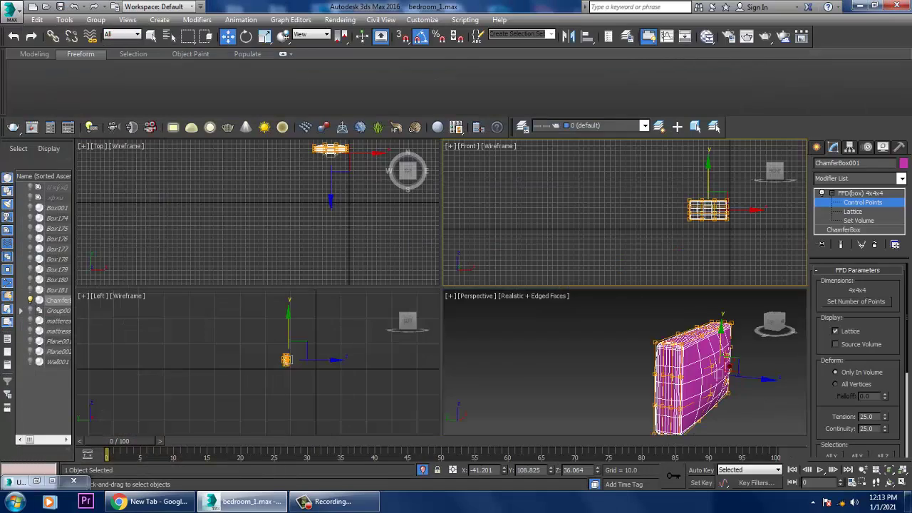
{"action": "key", "text": "alt+w"}
{"action": "scroll", "coordinate": [470, 277], "scroll_direction": "up", "scroll_amount": 10}
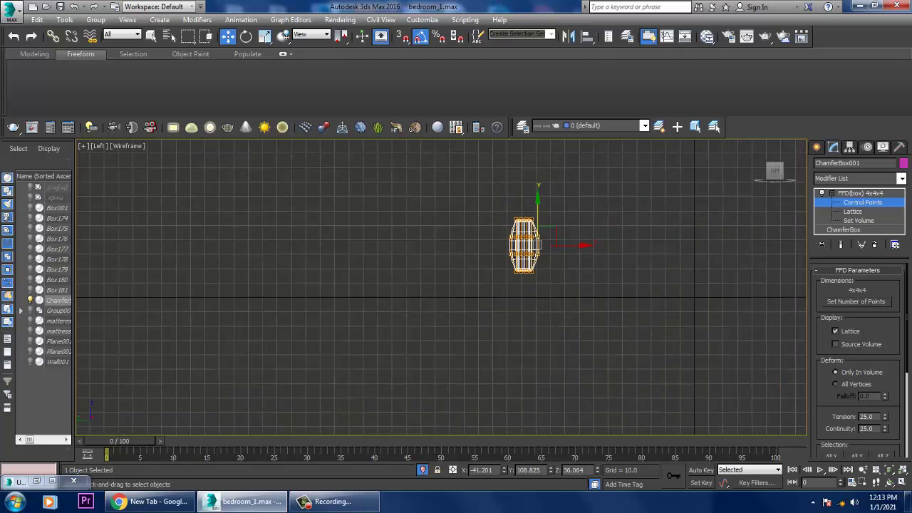
{"action": "left_click_drag", "start_coordinate": [430, 187], "coordinate": [577, 245]}
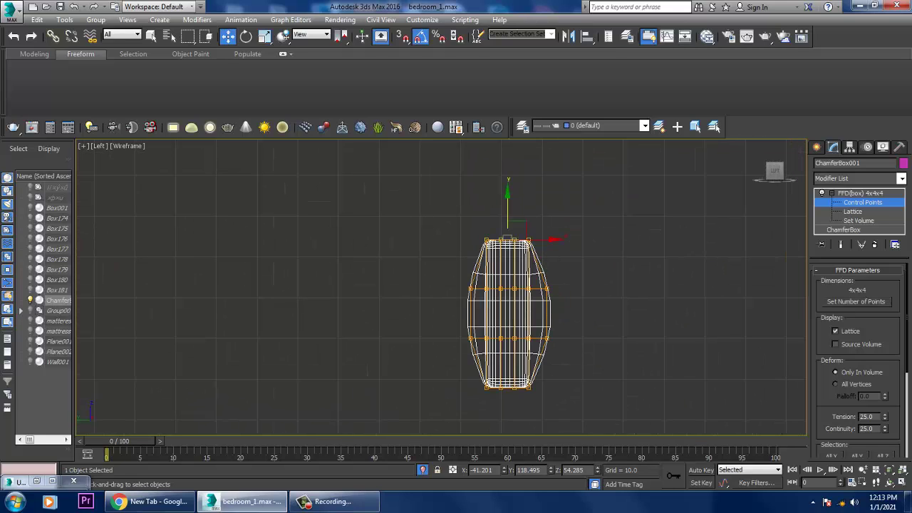
{"action": "left_click_drag", "start_coordinate": [517, 231], "coordinate": [517, 223]}
Step: Lower the middle control points along the box's bottom edge slightly in the Left view
{"action": "scroll", "coordinate": [513, 385], "scroll_direction": "up", "scroll_amount": 2}
{"action": "middle_click_drag", "start_coordinate": [513, 385], "coordinate": [473, 293]}
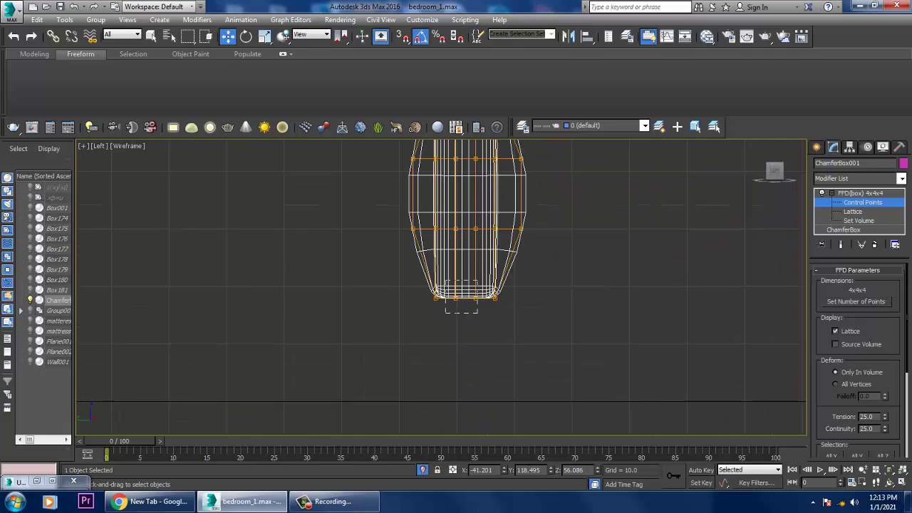
{"action": "left_click_drag", "start_coordinate": [478, 313], "coordinate": [483, 317]}
{"action": "left_click_drag", "start_coordinate": [465, 251], "coordinate": [465, 260]}
Step: Move the middle columns of control points on the box's left end slightly outward along X in the Perspective view
{"action": "key", "text": "alt+w"}
{"action": "middle_click_drag", "start_coordinate": [688, 377], "coordinate": [635, 367]}
{"action": "middle_click_drag", "start_coordinate": [684, 232], "coordinate": [661, 230]}
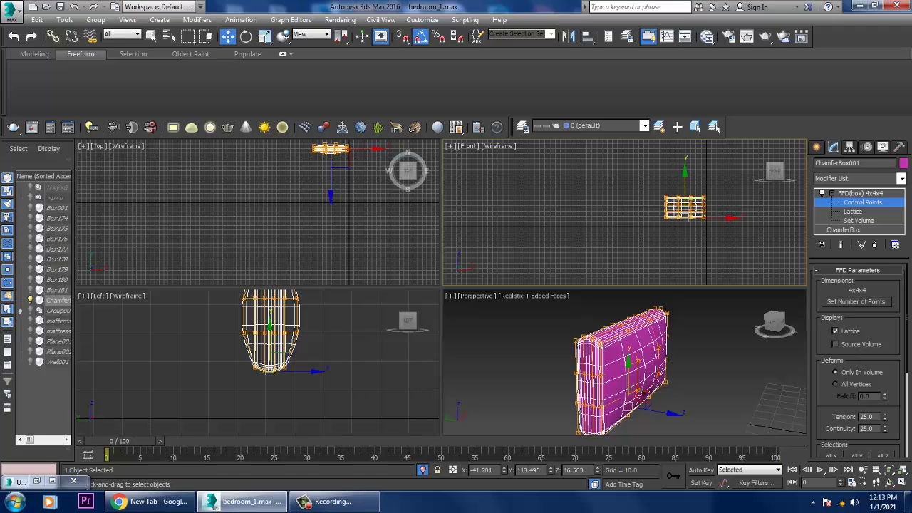
{"action": "middle_click_drag", "start_coordinate": [403, 194], "coordinate": [340, 234]}
{"action": "key", "text": "alt+w"}
{"action": "scroll", "coordinate": [402, 214], "scroll_direction": "up", "scroll_amount": 5}
{"action": "key", "text": "alt+w"}
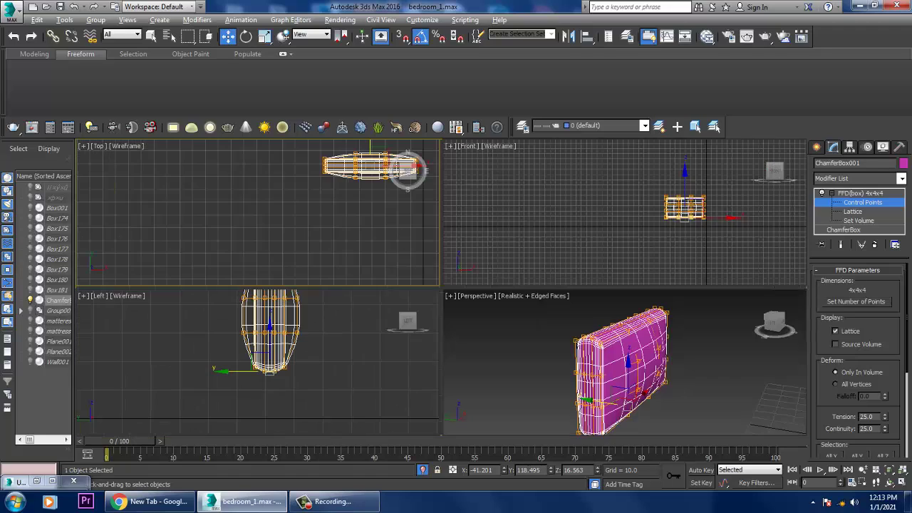
{"action": "middle_click_drag", "start_coordinate": [628, 367], "coordinate": [601, 356]}
{"action": "key", "text": "alt+w"}
{"action": "middle_click_drag", "start_coordinate": [427, 299], "coordinate": [508, 280], "text": "alt"}
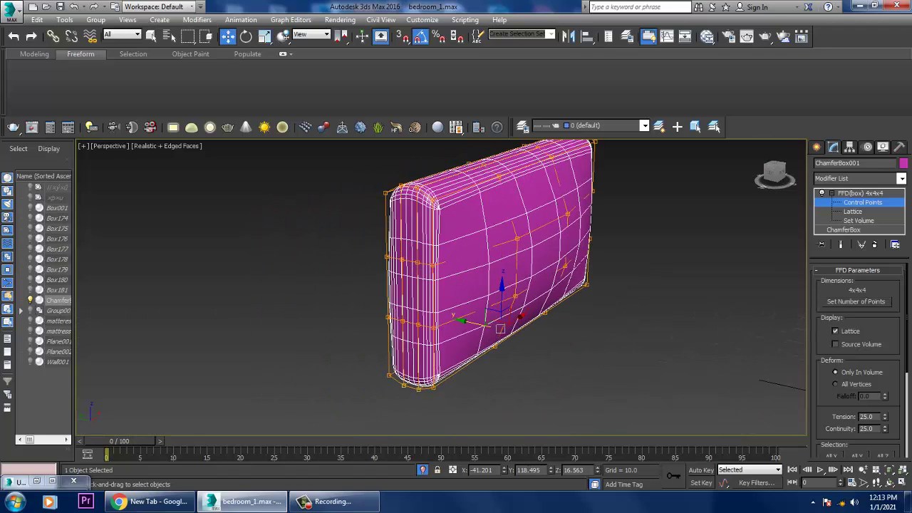
{"action": "left_click", "coordinate": [401, 187]}
{"action": "left_click_drag", "start_coordinate": [397, 180], "coordinate": [424, 285]}
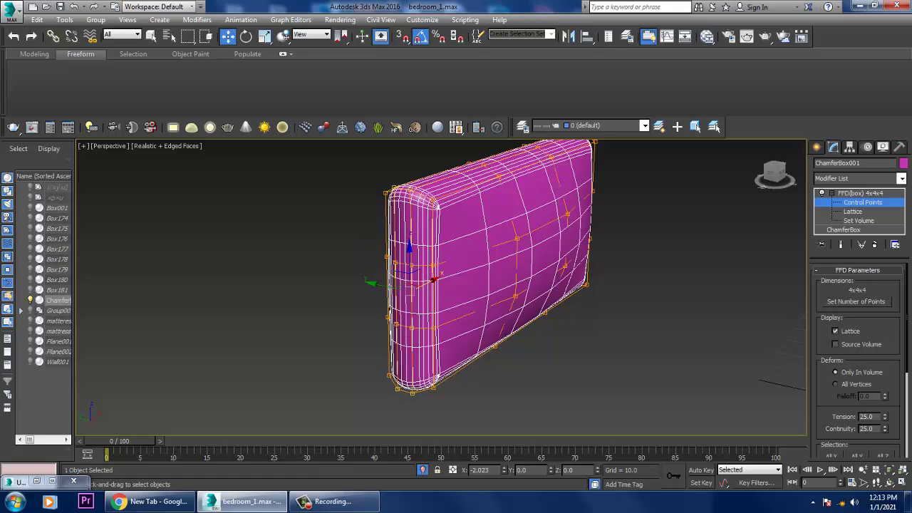
Step: Move the middle columns of control points on the box's right end slightly outward along X
{"action": "middle_click_drag", "start_coordinate": [442, 289], "coordinate": [160, 219], "text": "alt"}
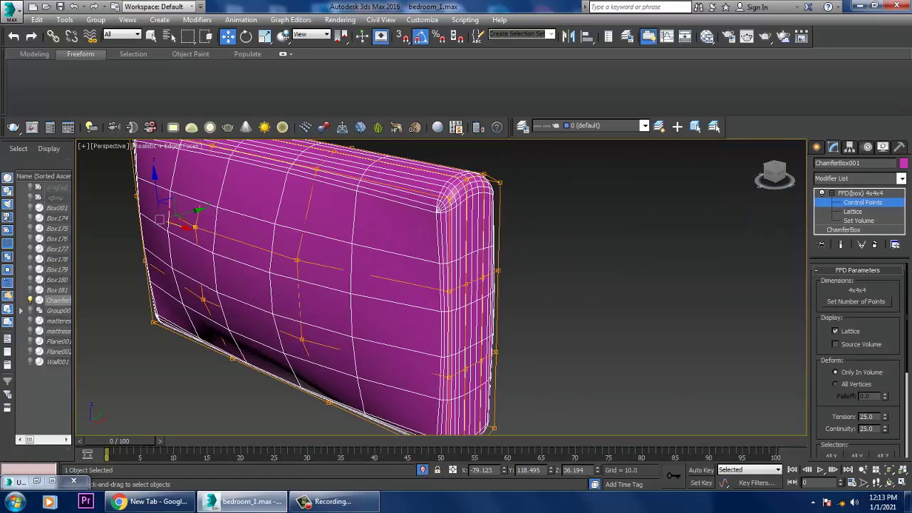
{"action": "left_click", "coordinate": [484, 175]}
{"action": "left_click", "coordinate": [484, 176], "text": "ctrl"}
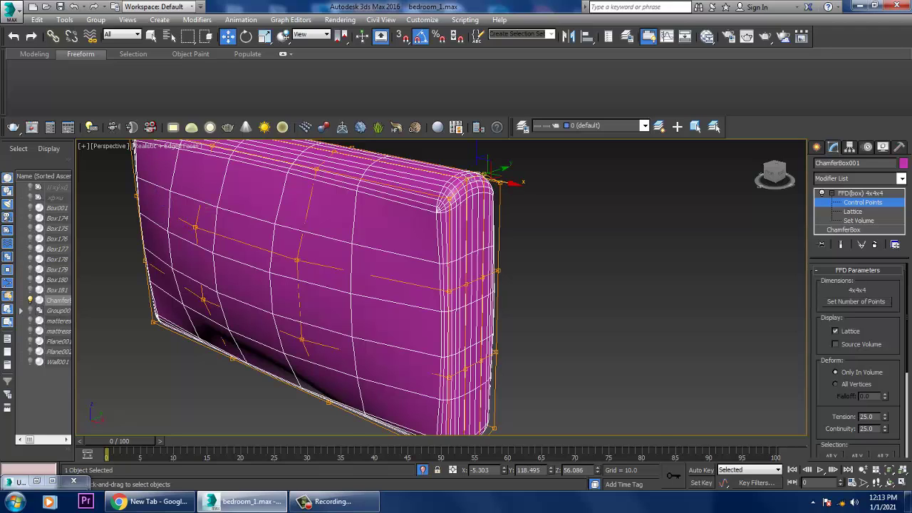
{"action": "left_click_drag", "start_coordinate": [482, 163], "coordinate": [481, 253]}
{"action": "left_click", "coordinate": [465, 369], "text": "ctrl"}
{"action": "middle_click_drag", "start_coordinate": [466, 370], "coordinate": [474, 276]}
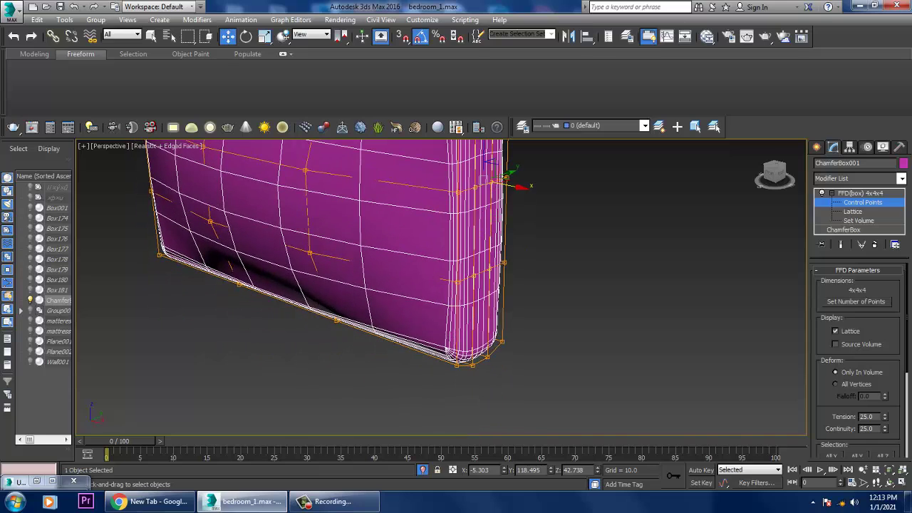
{"action": "left_click_drag", "start_coordinate": [485, 178], "coordinate": [521, 237]}
{"action": "scroll", "coordinate": [538, 363], "scroll_direction": "down", "scroll_amount": 5}
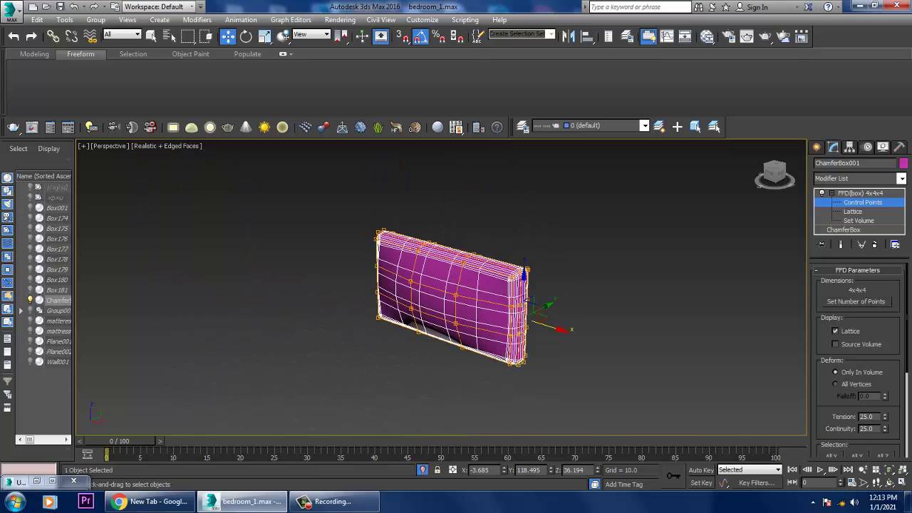
Step: Scale the control points at the corners of the box's right end closer together to taper its thickness
{"action": "scroll", "coordinate": [581, 271], "scroll_direction": "up", "scroll_amount": 5}
{"action": "left_click_drag", "start_coordinate": [466, 300], "coordinate": [411, 250]}
{"action": "middle_click_drag", "start_coordinate": [460, 285], "coordinate": [439, 298], "text": "alt"}
{"action": "key", "text": "r"}
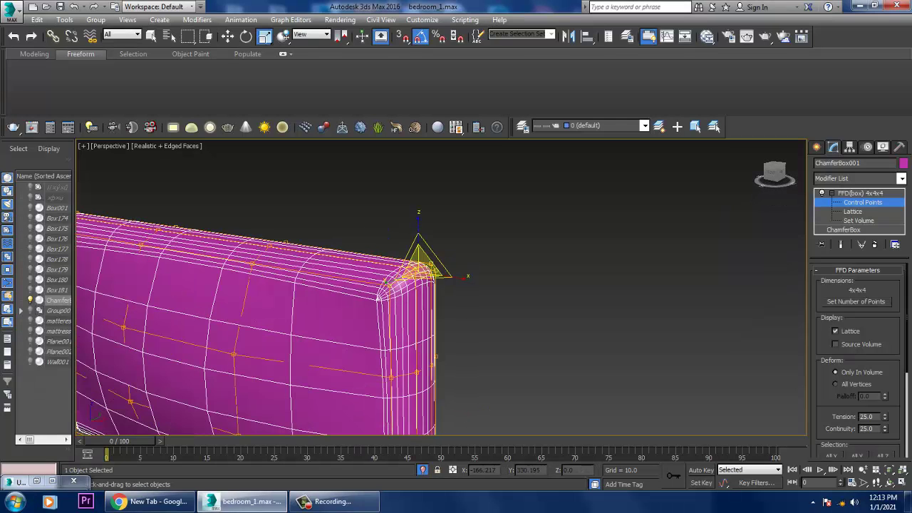
{"action": "left_click_drag", "start_coordinate": [391, 281], "coordinate": [411, 295]}
Step: Scale the control points at the upper corner of the box's left end closer together across its thickness
{"action": "scroll", "coordinate": [432, 275], "scroll_direction": "down", "scroll_amount": 4}
{"action": "middle_click_drag", "start_coordinate": [431, 275], "coordinate": [608, 368], "text": "alt"}
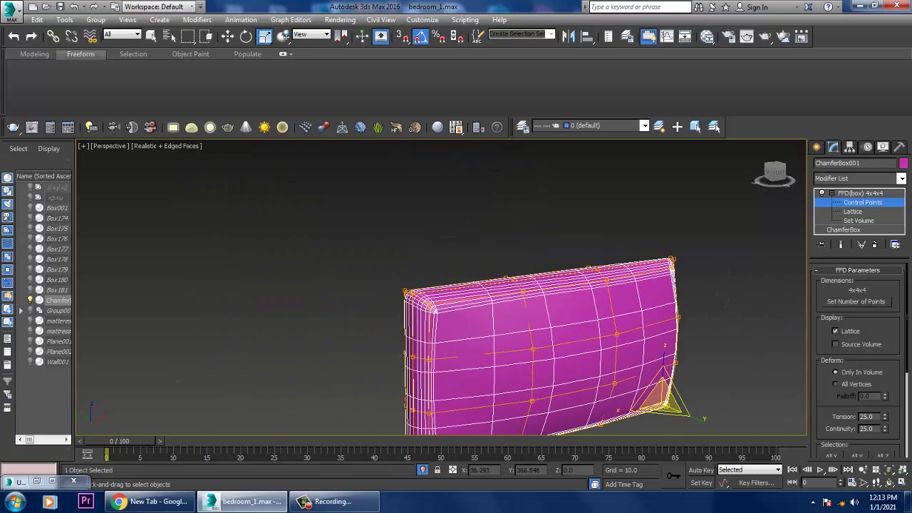
{"action": "left_click_drag", "start_coordinate": [441, 313], "coordinate": [441, 313]}
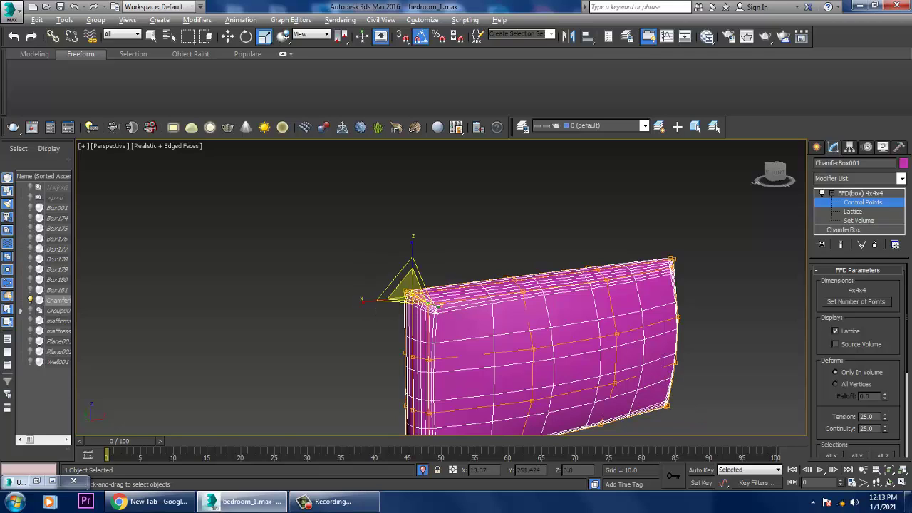
{"action": "middle_click_drag", "start_coordinate": [515, 279], "coordinate": [545, 287]}
{"action": "middle_click_drag", "start_coordinate": [545, 287], "coordinate": [611, 247]}
{"action": "scroll", "coordinate": [612, 246], "scroll_direction": "up", "scroll_amount": 3}
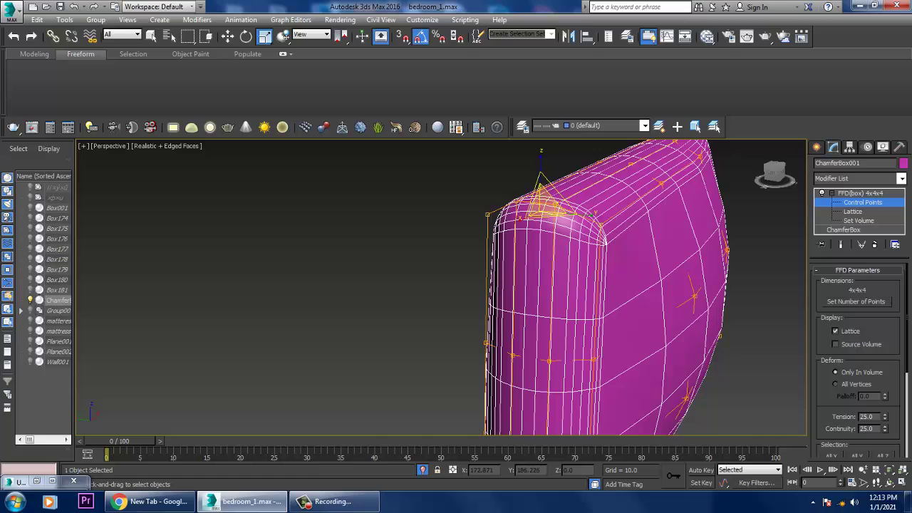
{"action": "left_click_drag", "start_coordinate": [572, 215], "coordinate": [549, 225]}
{"action": "scroll", "coordinate": [549, 225], "scroll_direction": "down", "scroll_amount": 4}
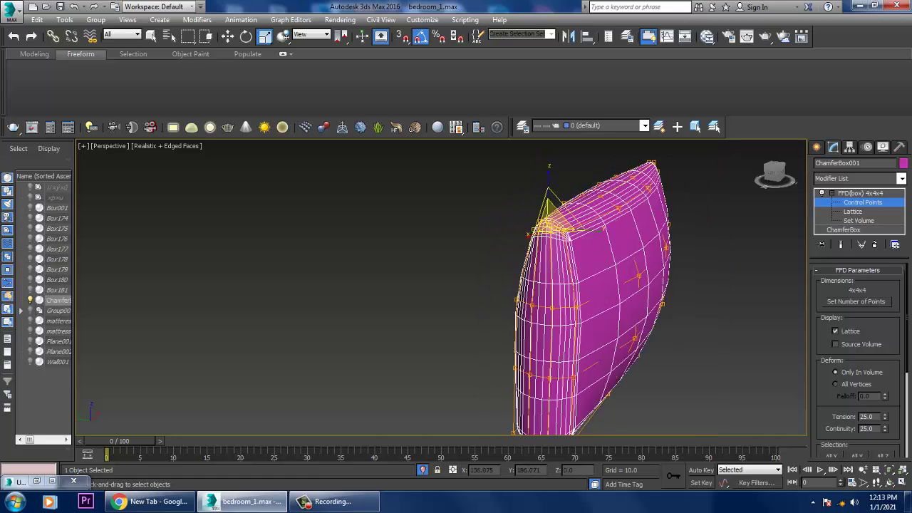
Step: Scale the control points at the lower corner of the box's left end closer together across its thickness
{"action": "middle_click_drag", "start_coordinate": [549, 226], "coordinate": [451, 152]}
{"action": "left_click_drag", "start_coordinate": [495, 323], "coordinate": [495, 323]}
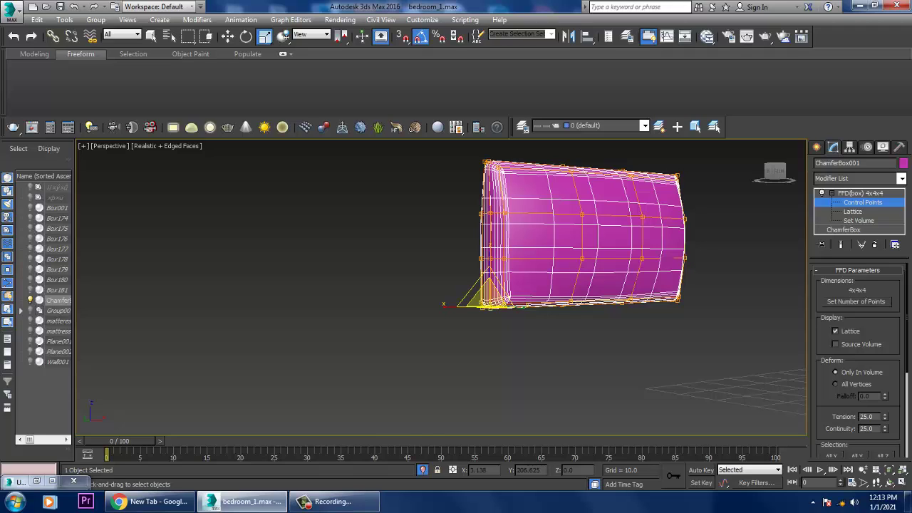
{"action": "middle_click_drag", "start_coordinate": [496, 323], "coordinate": [498, 304]}
{"action": "middle_click_drag", "start_coordinate": [570, 306], "coordinate": [371, 302]}
{"action": "left_click", "coordinate": [191, 148]}
{"action": "mouse_move", "coordinate": [202, 149]}
{"action": "middle_mouse_down"}
{"action": "mouse_move", "coordinate": [191, 148]}
{"action": "mouse_move", "coordinate": [242, 185]}
{"action": "mouse_move", "coordinate": [264, 174]}
{"action": "mouse_move", "coordinate": [228, 153]}
{"action": "middle_mouse_up"}
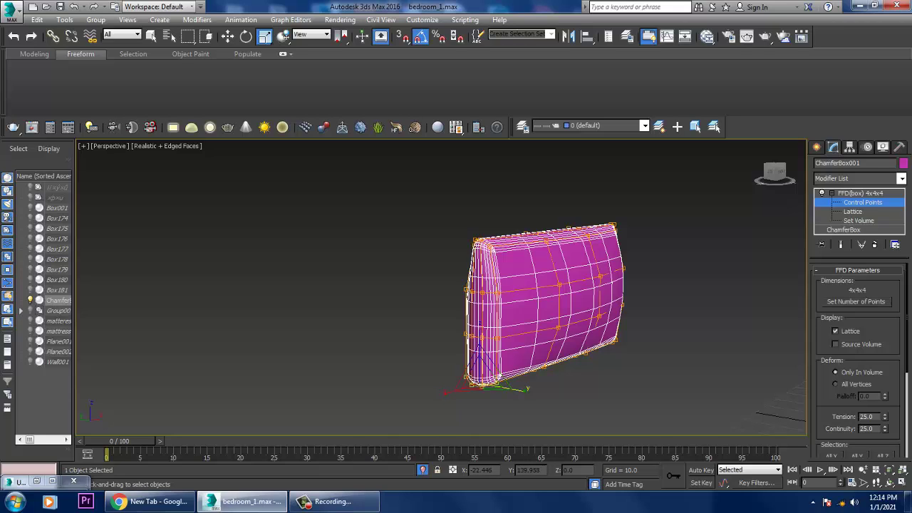
{"action": "left_click_drag", "start_coordinate": [512, 389], "coordinate": [474, 385]}
{"action": "middle_click_drag", "start_coordinate": [476, 382], "coordinate": [418, 377], "text": "alt"}
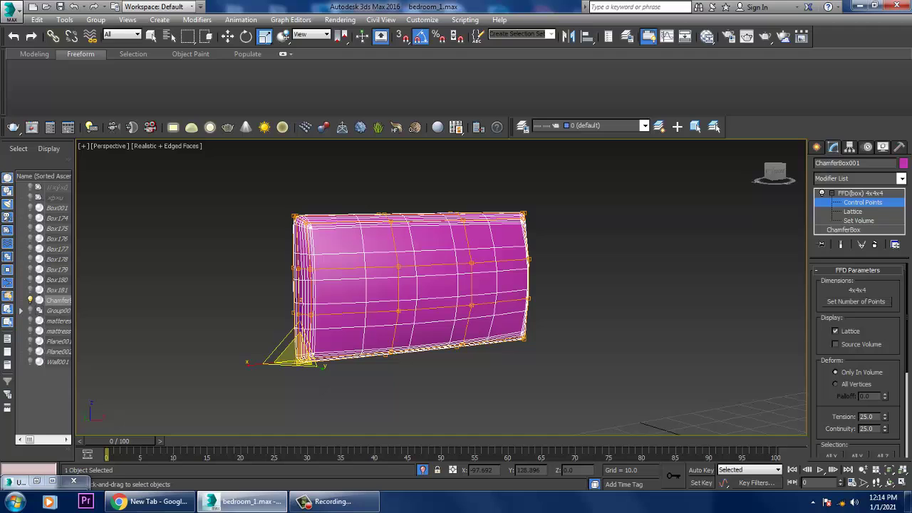
Step: Check the headboard cushion in the reference image and convert the deformed box to an Editable Poly
{"action": "left_click", "coordinate": [52, 481]}
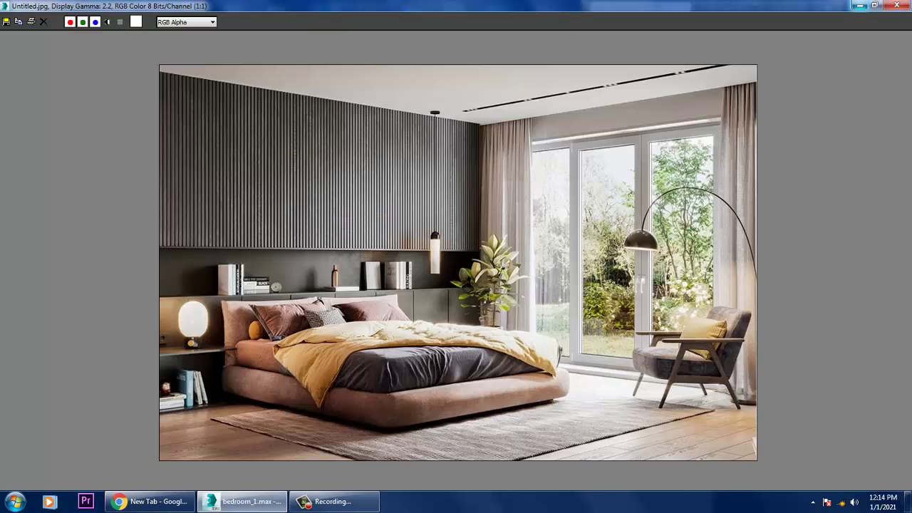
{"action": "left_click", "coordinate": [860, 5]}
{"action": "middle_click_drag", "start_coordinate": [456, 306], "coordinate": [416, 311], "text": "alt"}
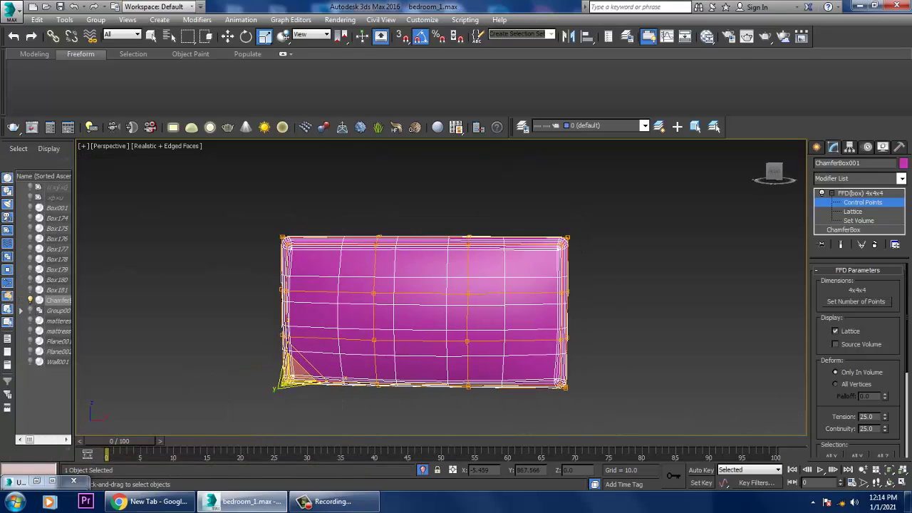
{"action": "right_click", "coordinate": [492, 270]}
{"action": "mouse_move", "coordinate": [528, 386]}
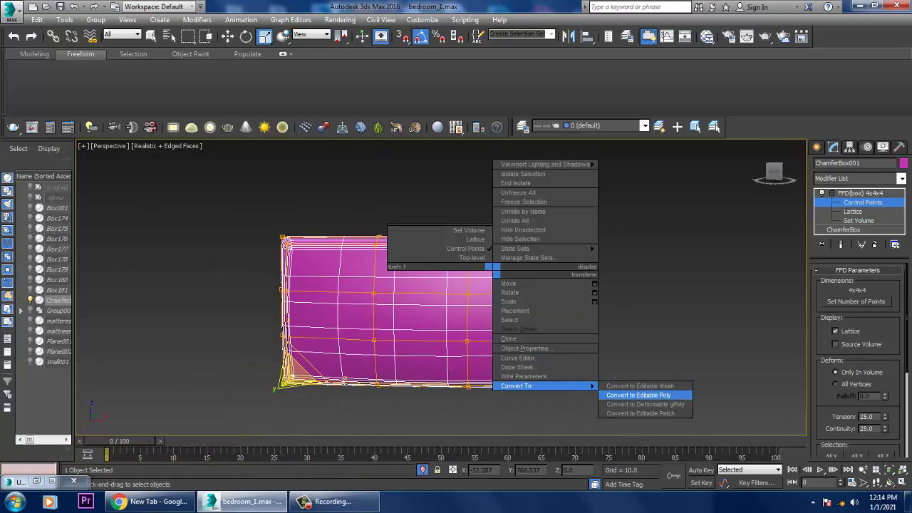
{"action": "left_click", "coordinate": [638, 395]}
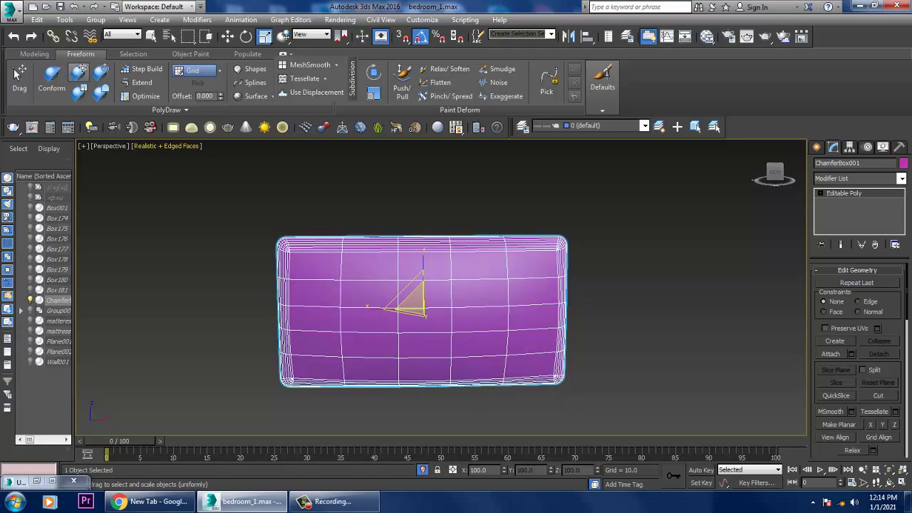
Step: Pull the cushion's corners outward with the Move Conform brush to give it a pillow-like outline
{"action": "left_click", "coordinate": [79, 71]}
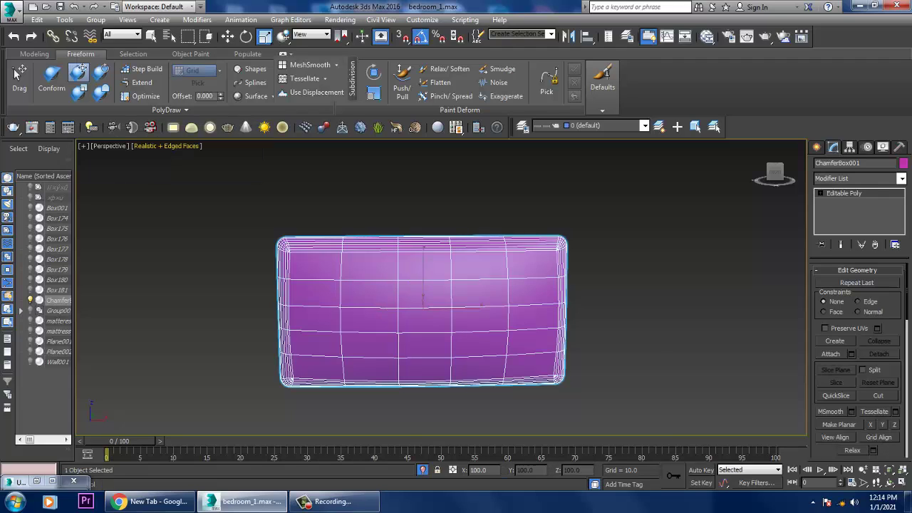
{"action": "mouse_move", "coordinate": [590, 244]}
{"action": "left_mouse_down"}
{"action": "mouse_move", "coordinate": [546, 229]}
{"action": "mouse_move", "coordinate": [557, 211]}
{"action": "left_mouse_up"}
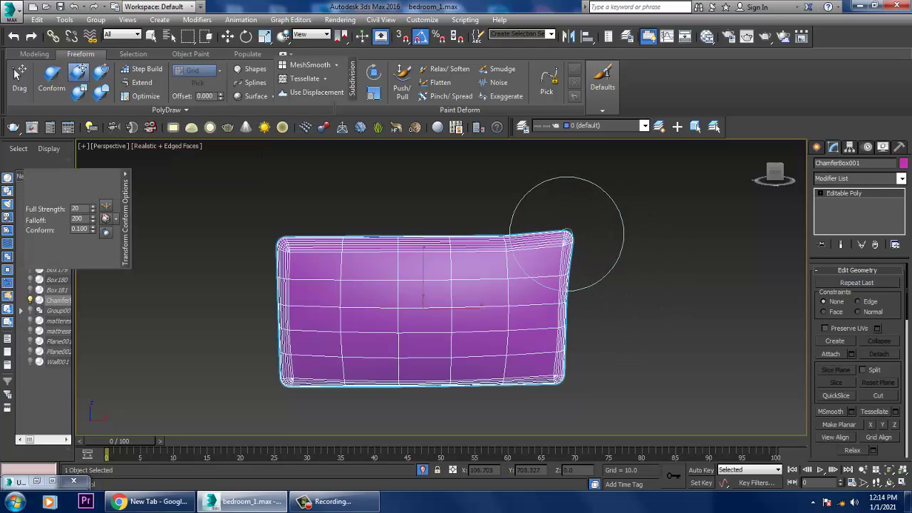
{"action": "left_click_drag", "start_coordinate": [550, 383], "coordinate": [554, 387]}
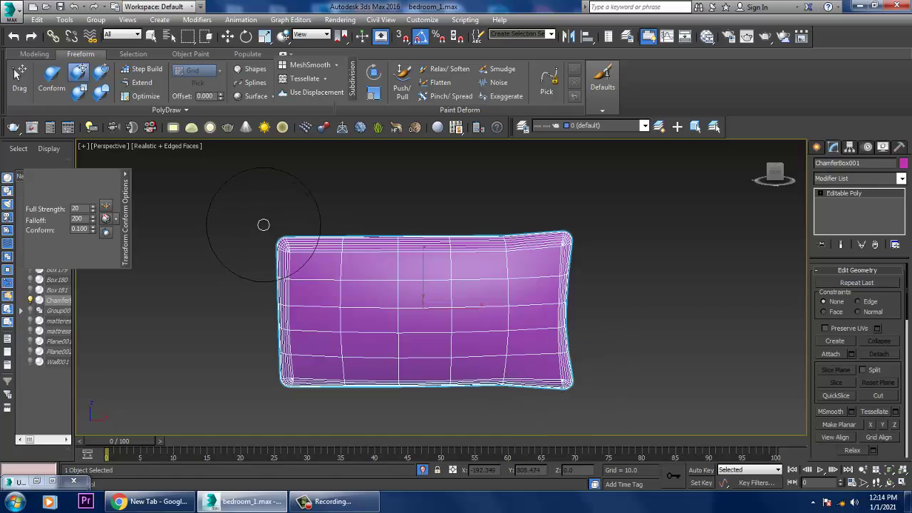
{"action": "left_click_drag", "start_coordinate": [284, 243], "coordinate": [273, 215]}
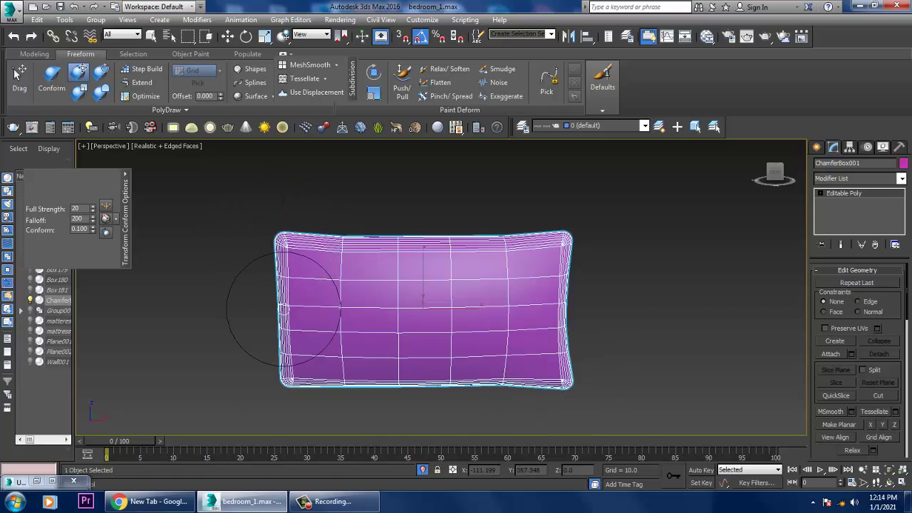
{"action": "mouse_move", "coordinate": [550, 276]}
{"action": "middle_mouse_down", "text": "alt"}
{"action": "mouse_move", "coordinate": [631, 264]}
{"action": "mouse_move", "coordinate": [571, 275]}
{"action": "middle_mouse_up", "text": "alt"}
{"action": "right_click", "coordinate": [571, 275]}
Step: End the isolation to bring back the bedroom scene and slightly scale the cushion to fit the bed's head
{"action": "right_click", "coordinate": [608, 237]}
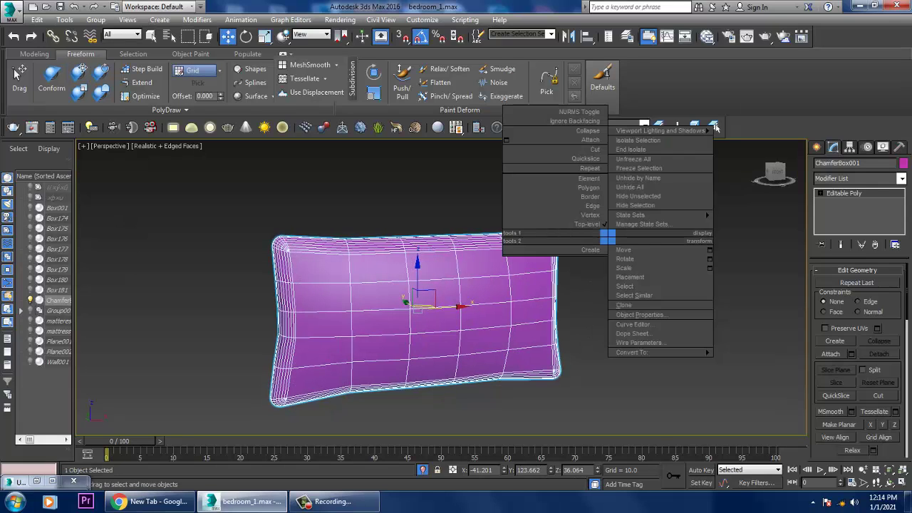
{"action": "left_click", "coordinate": [632, 149]}
{"action": "mouse_move", "coordinate": [615, 278]}
{"action": "middle_mouse_down", "text": "alt"}
{"action": "mouse_move", "coordinate": [659, 260]}
{"action": "mouse_move", "coordinate": [625, 266]}
{"action": "middle_mouse_up", "text": "alt"}
{"action": "scroll", "coordinate": [660, 249], "scroll_direction": "up", "scroll_amount": 3}
{"action": "key", "text": "r"}
{"action": "left_click_drag", "start_coordinate": [575, 260], "coordinate": [591, 263]}
{"action": "scroll", "coordinate": [564, 251], "scroll_direction": "down", "scroll_amount": 2}
{"action": "middle_click_drag", "start_coordinate": [563, 251], "coordinate": [451, 287], "text": "alt"}
{"action": "scroll", "coordinate": [529, 285], "scroll_direction": "down", "scroll_amount": 2}
{"action": "scroll", "coordinate": [467, 288], "scroll_direction": "up", "scroll_amount": 2}
{"action": "scroll", "coordinate": [441, 285], "scroll_direction": "down", "scroll_amount": 3}
{"action": "scroll", "coordinate": [442, 285], "scroll_direction": "up", "scroll_amount": 3}
Step: Bring up the bedroom reference image in a reduced window placed beside the cushion
{"action": "left_click", "coordinate": [52, 482]}
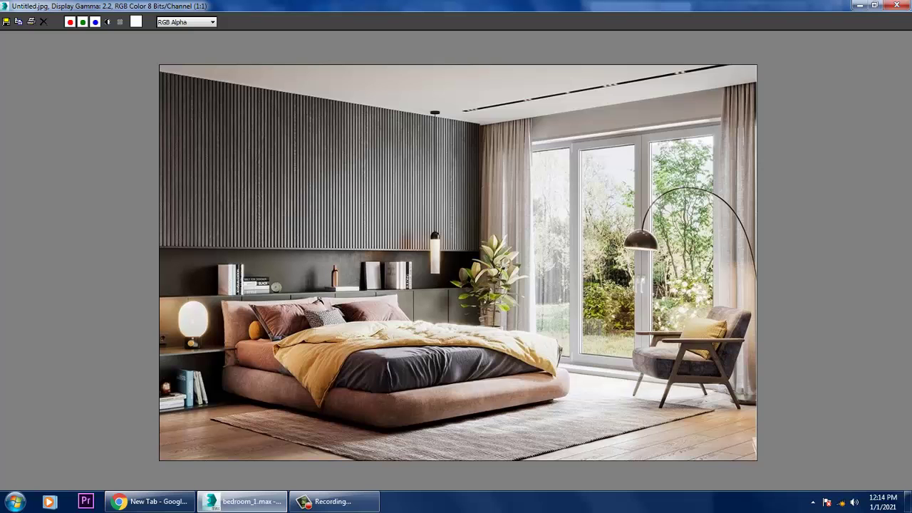
{"action": "left_click", "coordinate": [876, 5]}
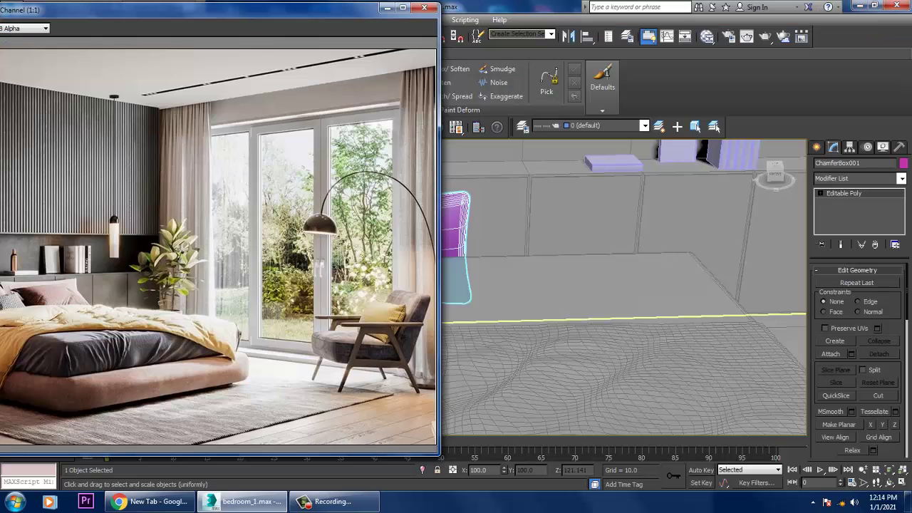
{"action": "left_click_drag", "start_coordinate": [300, 9], "coordinate": [102, 20]}
{"action": "middle_click_drag", "start_coordinate": [432, 286], "coordinate": [422, 277], "text": "alt"}
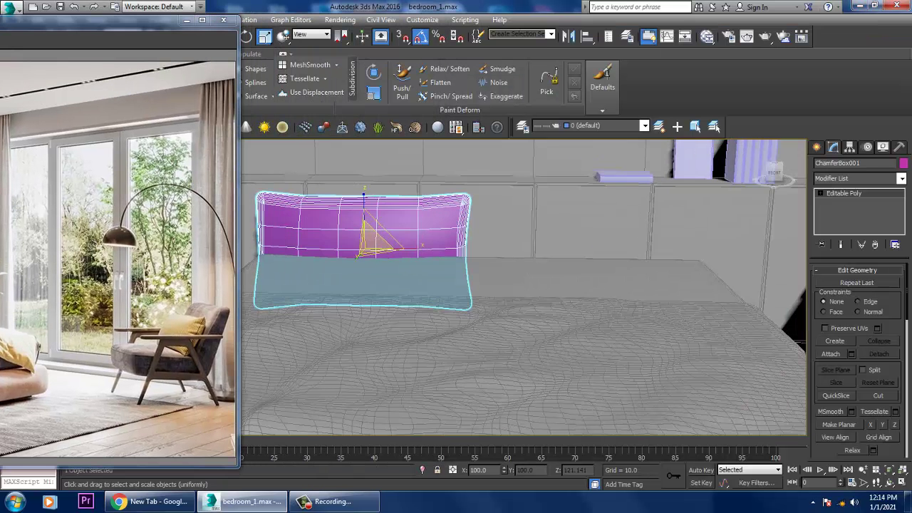
Step: Copy the cushion sideways along the headboard so a second one sits next to the first
{"action": "key", "text": "w"}
{"action": "mouse_move", "coordinate": [399, 249]}
{"action": "left_mouse_down"}
{"action": "mouse_move", "coordinate": [641, 250]}
{"action": "mouse_move", "coordinate": [611, 251]}
{"action": "left_mouse_up"}
{"action": "left_click", "coordinate": [458, 299]}
{"action": "mouse_move", "coordinate": [457, 299]}
{"action": "middle_mouse_down", "text": "alt"}
{"action": "mouse_move", "coordinate": [513, 292]}
{"action": "mouse_move", "coordinate": [556, 262]}
{"action": "middle_mouse_up", "text": "alt"}
{"action": "scroll", "coordinate": [568, 253], "scroll_direction": "down", "scroll_amount": 5}
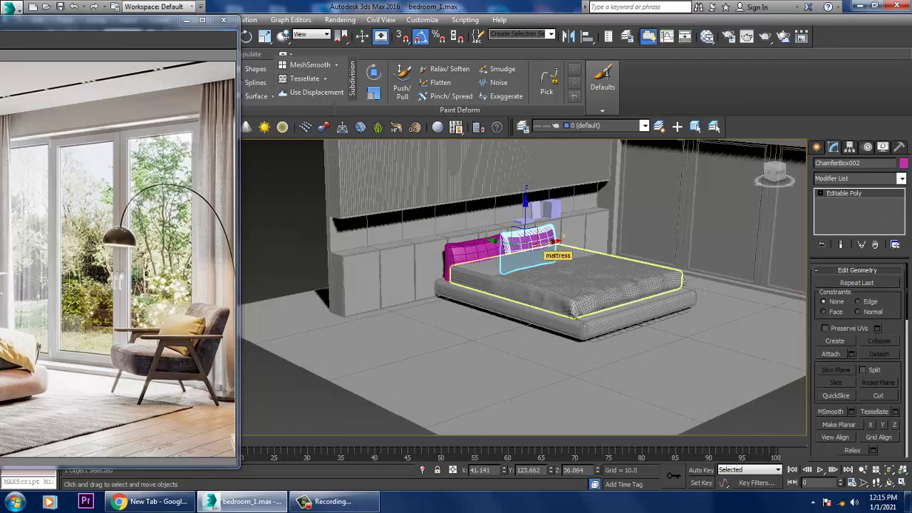
Step: Check the throw blanket in the reference image and draw a standard plane about 126 by 171 on the floor beyond the bed's foot
{"action": "left_click_drag", "start_coordinate": [128, 20], "coordinate": [438, 51]}
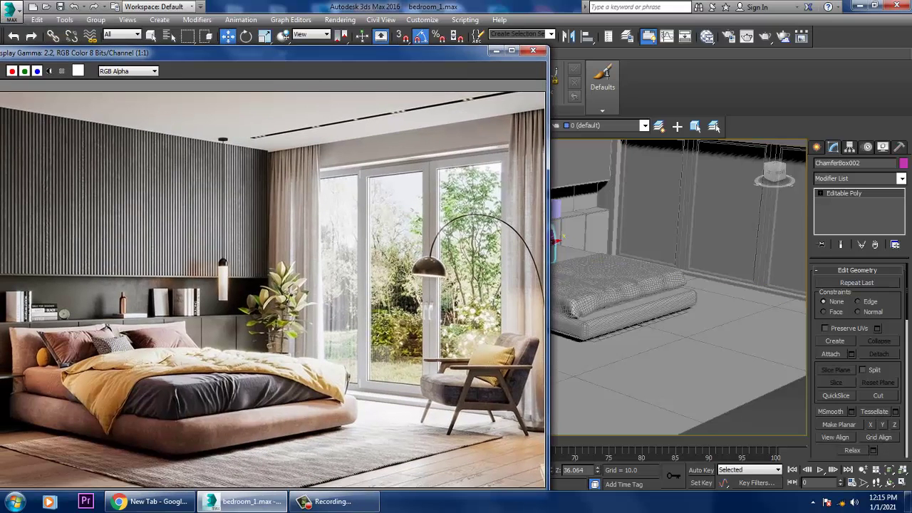
{"action": "left_click_drag", "start_coordinate": [438, 50], "coordinate": [224, 59]}
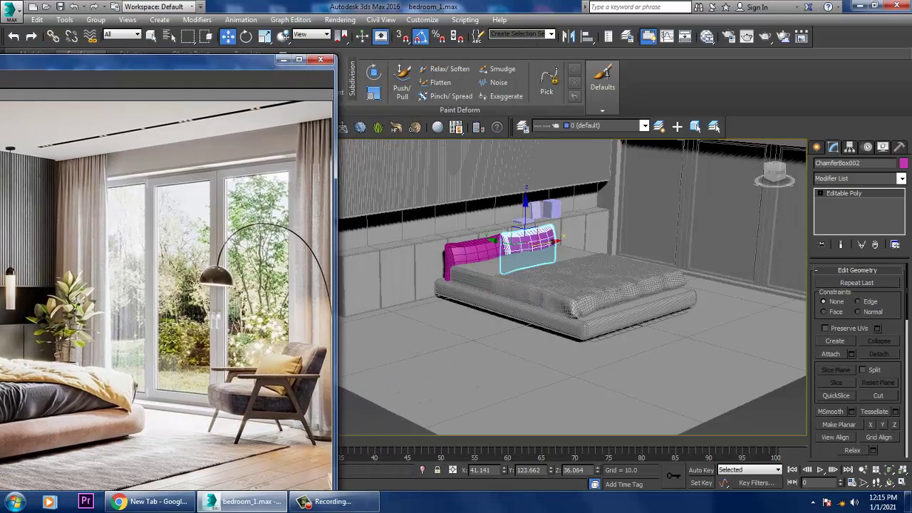
{"action": "left_click", "coordinate": [592, 286]}
{"action": "middle_click_drag", "start_coordinate": [603, 291], "coordinate": [627, 315], "text": "alt"}
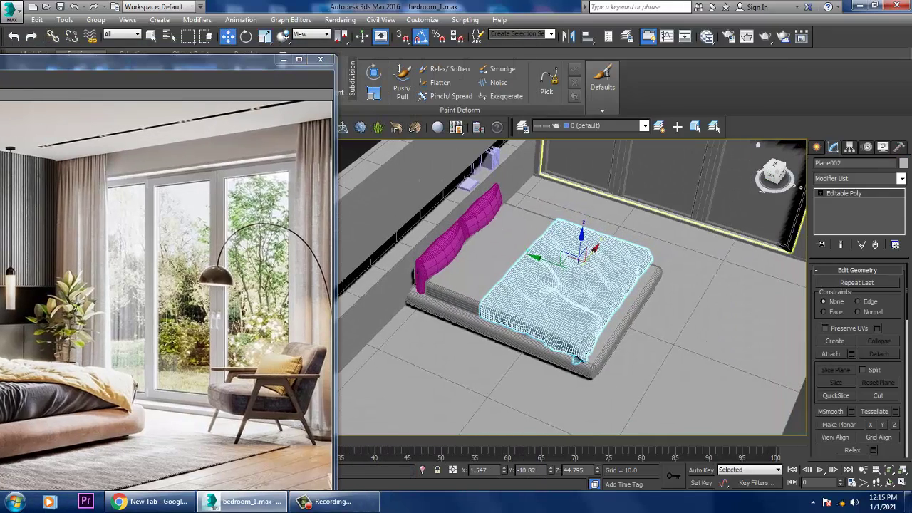
{"action": "left_click", "coordinate": [817, 147]}
{"action": "left_click", "coordinate": [864, 181]}
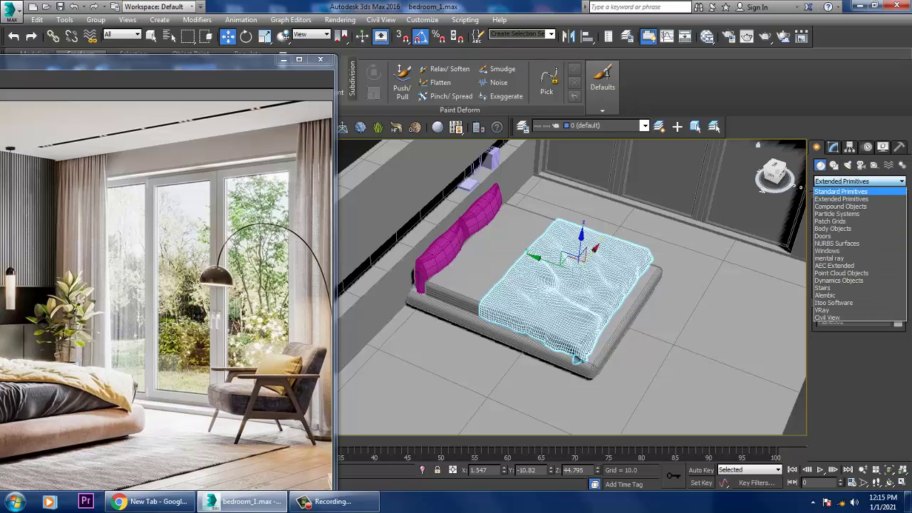
{"action": "left_click", "coordinate": [851, 189]}
{"action": "left_click", "coordinate": [881, 267]}
{"action": "mouse_move", "coordinate": [657, 280]}
{"action": "middle_mouse_down", "text": "alt"}
{"action": "mouse_move", "coordinate": [668, 283]}
{"action": "mouse_move", "coordinate": [602, 258]}
{"action": "middle_mouse_up", "text": "alt"}
{"action": "mouse_move", "coordinate": [603, 258]}
{"action": "left_mouse_down"}
{"action": "mouse_move", "coordinate": [655, 412]}
{"action": "mouse_move", "coordinate": [677, 423]}
{"action": "left_mouse_up"}
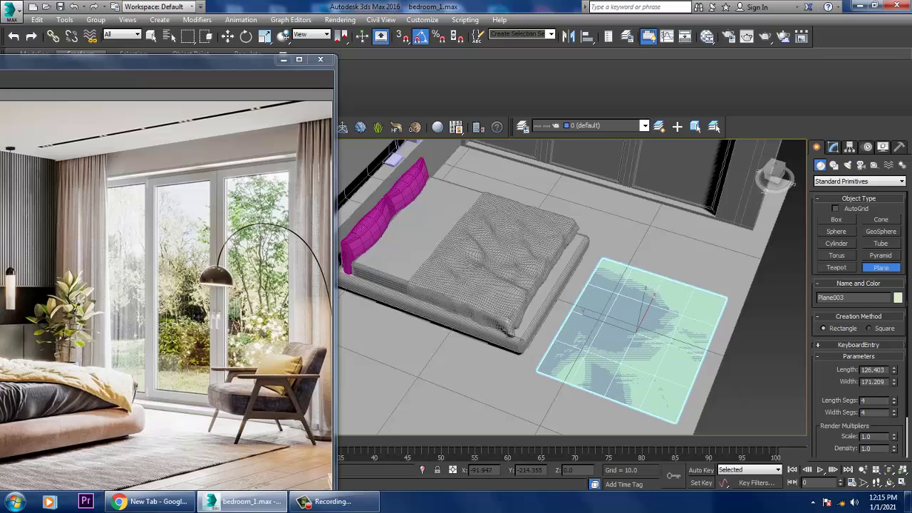
Step: Set the new plane's length and width segments to 70 each
{"action": "key", "text": "w"}
{"action": "middle_click_drag", "start_coordinate": [659, 335], "coordinate": [650, 267], "text": "alt"}
{"action": "scroll", "coordinate": [650, 267], "scroll_direction": "up", "scroll_amount": 3}
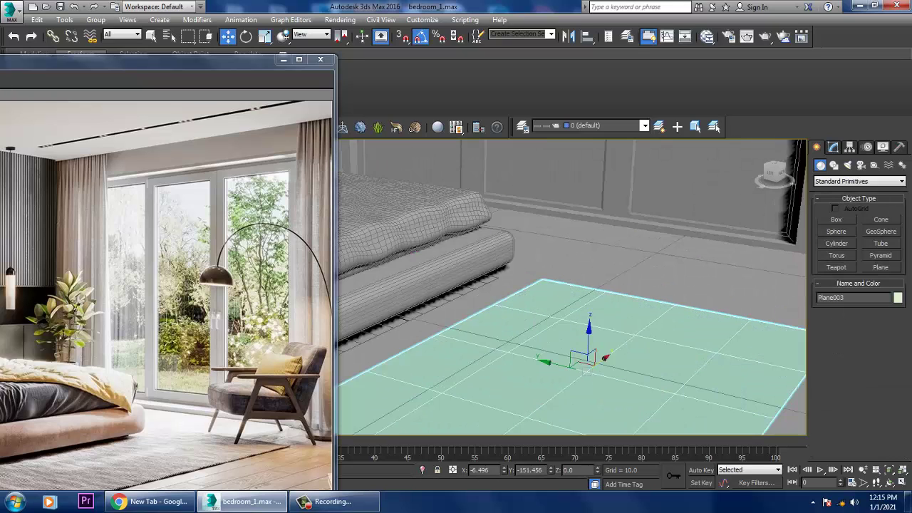
{"action": "left_click", "coordinate": [833, 147]}
{"action": "double_click", "coordinate": [865, 314]}
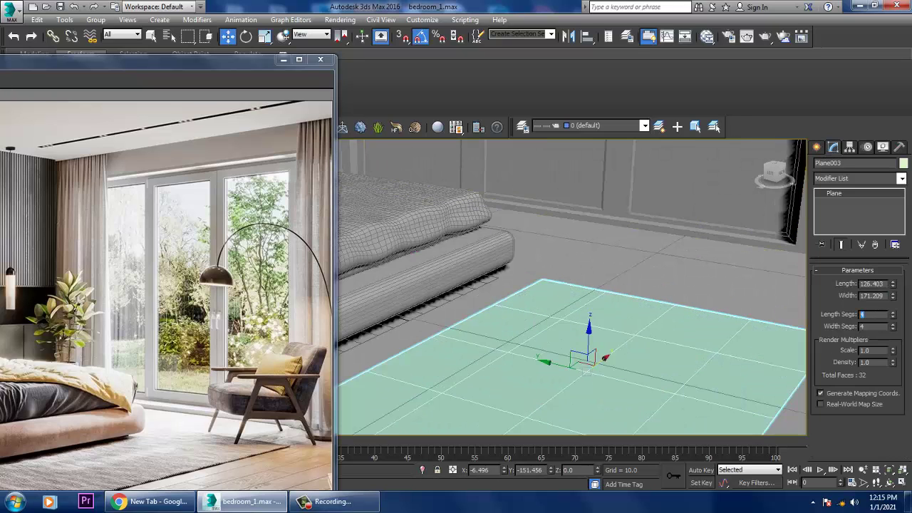
{"action": "type", "text": "70"}
{"action": "key", "text": "Tab"}
{"action": "type", "text": "70"}
{"action": "key", "text": "Return"}
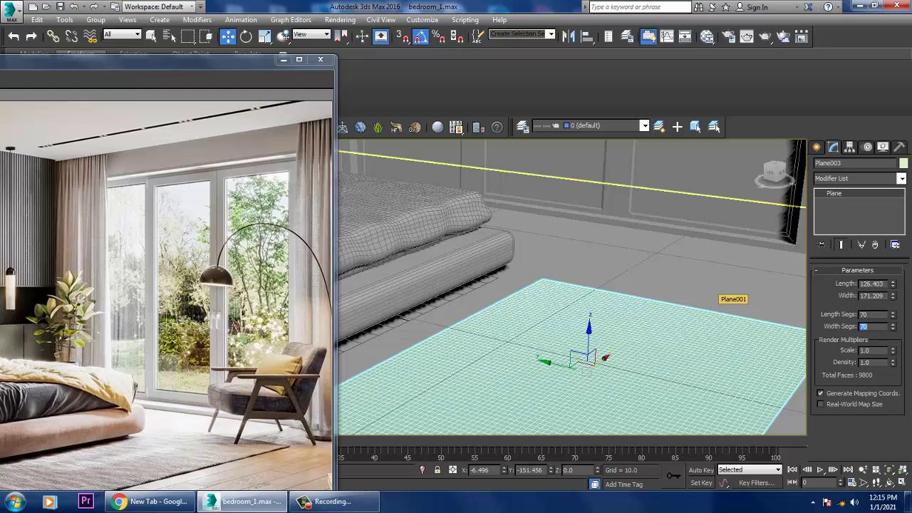
Step: Move the plane from the floor over the bed and raise it above the mattress
{"action": "scroll", "coordinate": [638, 267], "scroll_direction": "down", "scroll_amount": 5}
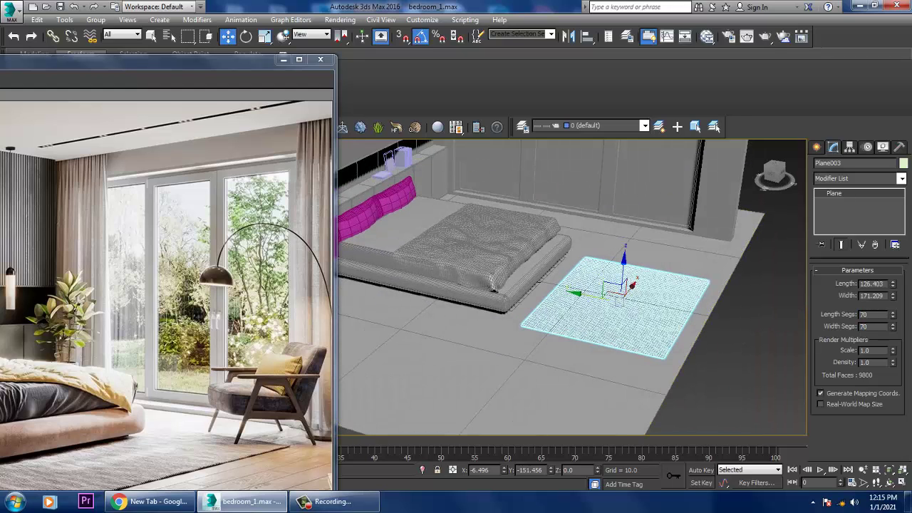
{"action": "left_click_drag", "start_coordinate": [586, 297], "coordinate": [401, 262]}
{"action": "left_click_drag", "start_coordinate": [434, 233], "coordinate": [435, 165]}
Step: Turn off angle snapping and rotate the plane about its vertical axis so it lies diagonally over the bed
{"action": "key", "text": "e"}
{"action": "middle_click_drag", "start_coordinate": [499, 250], "coordinate": [463, 288], "text": "alt"}
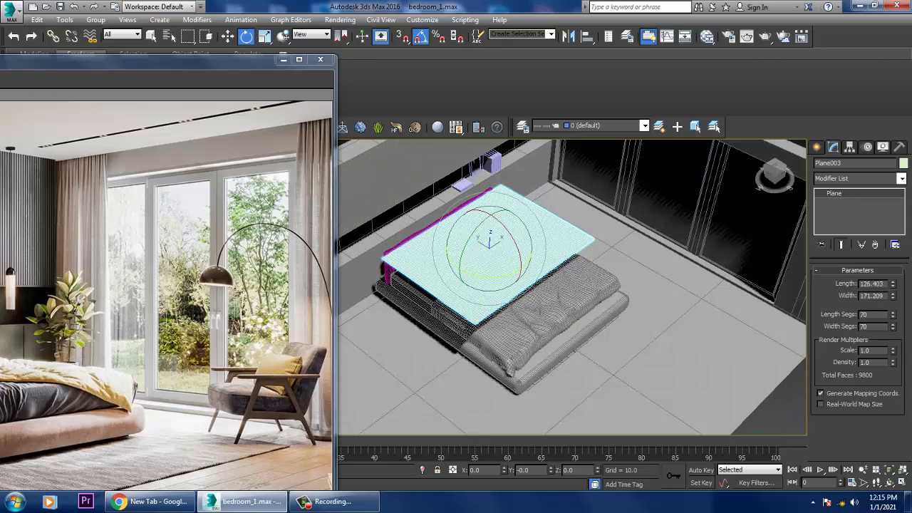
{"action": "key", "text": "a"}
{"action": "left_click_drag", "start_coordinate": [503, 277], "coordinate": [465, 277]}
{"action": "key", "text": "w"}
{"action": "middle_click_drag", "start_coordinate": [470, 278], "coordinate": [531, 250], "text": "alt"}
{"action": "scroll", "coordinate": [531, 250], "scroll_direction": "up", "scroll_amount": 2}
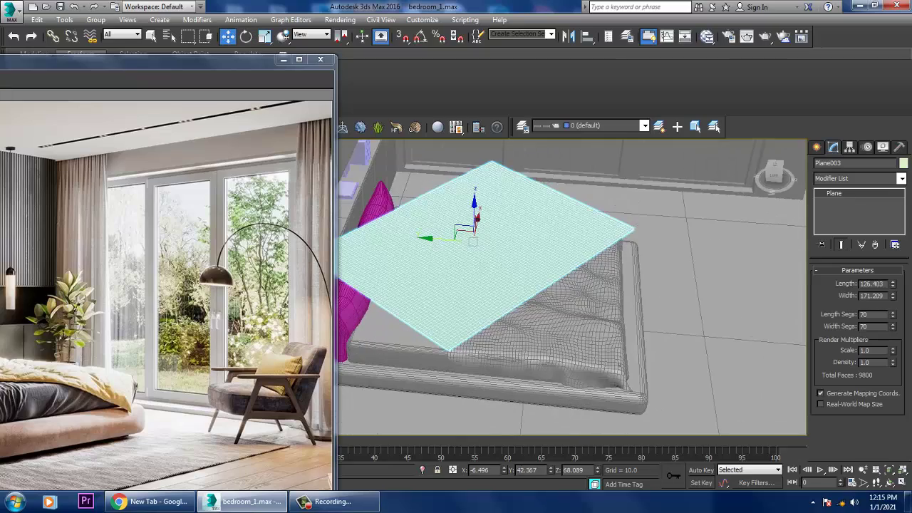
Step: Shift the plane toward the bed's foot and lower it by about 15 units, closer to the blanket
{"action": "left_click_drag", "start_coordinate": [436, 239], "coordinate": [481, 241]}
{"action": "middle_click_drag", "start_coordinate": [499, 271], "coordinate": [418, 243], "text": "alt"}
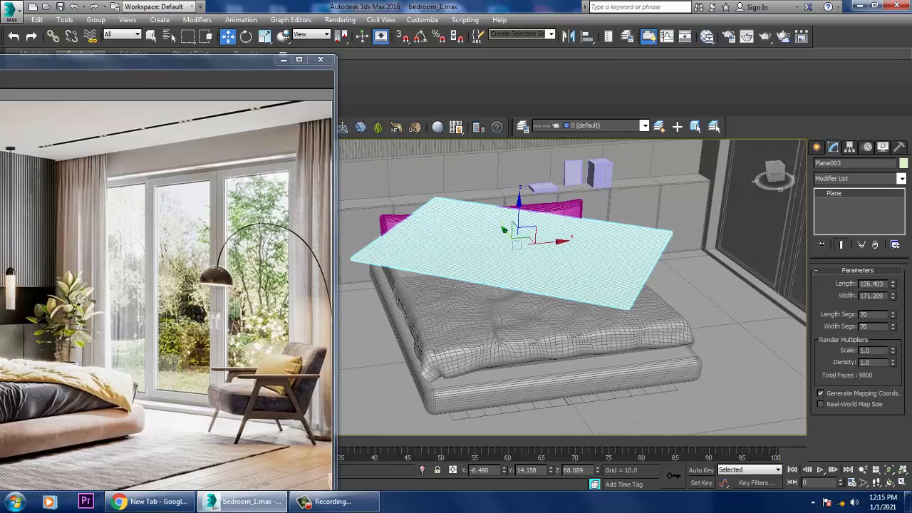
{"action": "left_click_drag", "start_coordinate": [520, 207], "coordinate": [519, 229]}
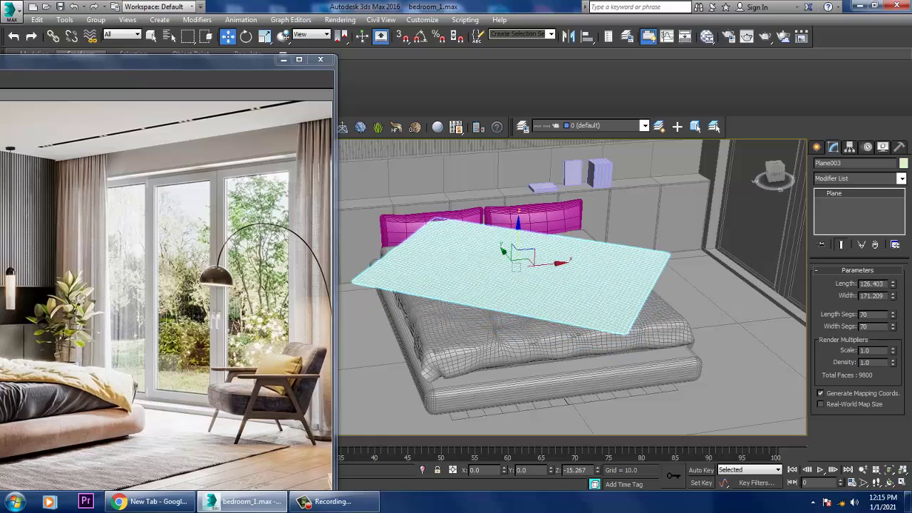
{"action": "middle_click_drag", "start_coordinate": [519, 231], "coordinate": [578, 246], "text": "alt"}
Step: Adjust the plane's rotation about the vertical axis and shift it about 18 units further toward the bed's foot
{"action": "key", "text": "e"}
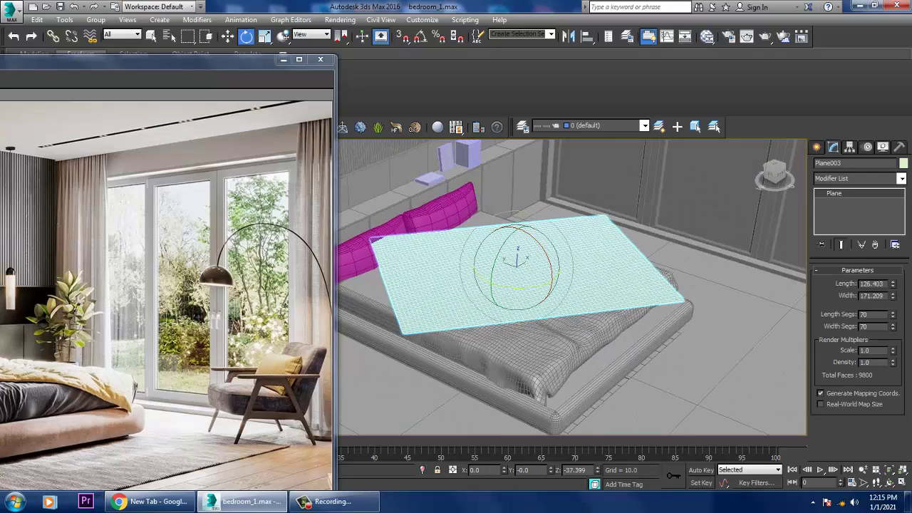
{"action": "left_click_drag", "start_coordinate": [493, 286], "coordinate": [505, 287]}
{"action": "key", "text": "w"}
{"action": "middle_click_drag", "start_coordinate": [503, 275], "coordinate": [512, 273], "text": "alt"}
{"action": "left_click_drag", "start_coordinate": [490, 258], "coordinate": [513, 266]}
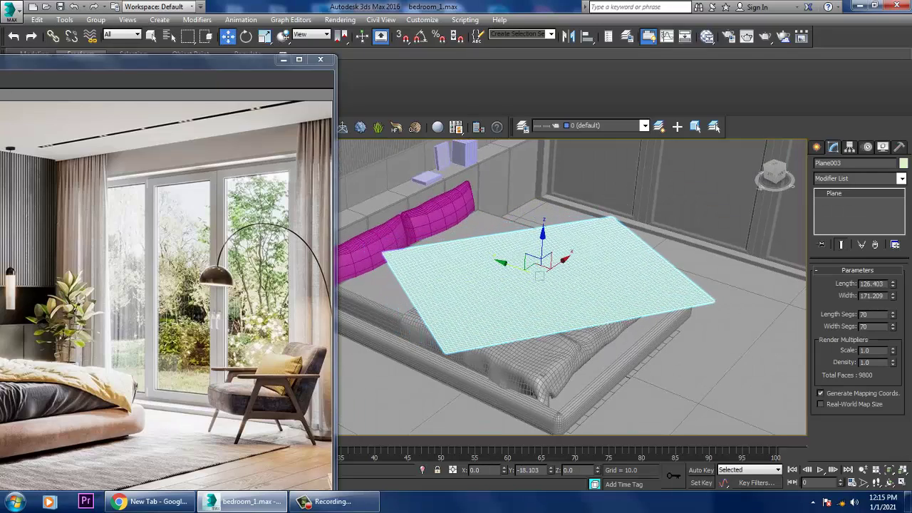
Step: Shift the reference image window aside and scale the plane uniformly to about 107 percent
{"action": "left_click", "coordinate": [204, 63]}
{"action": "left_click_drag", "start_coordinate": [205, 63], "coordinate": [173, 74]}
{"action": "scroll", "coordinate": [523, 260], "scroll_direction": "up", "scroll_amount": 5}
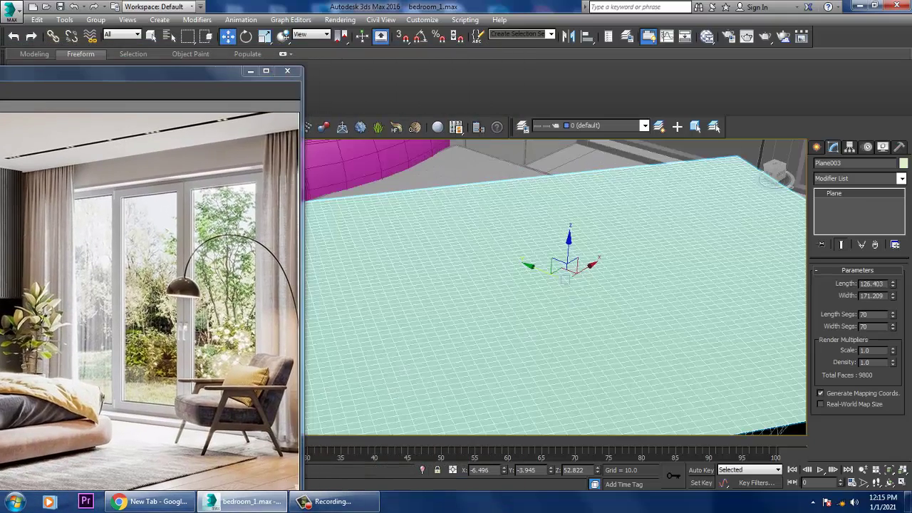
{"action": "key", "text": "r"}
{"action": "scroll", "coordinate": [556, 285], "scroll_direction": "down", "scroll_amount": 5}
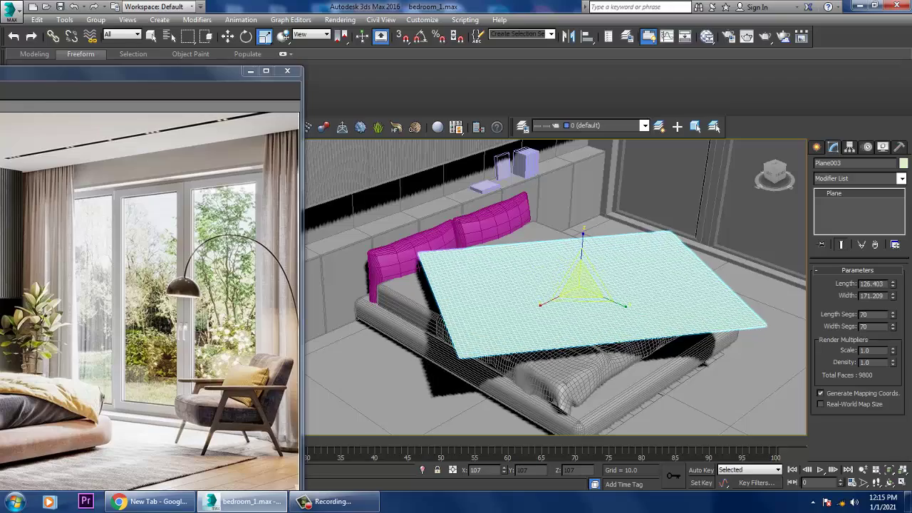
Step: Nudge the plane back toward the cushions and fine-tune its uniform scale over the bed
{"action": "middle_click_drag", "start_coordinate": [570, 285], "coordinate": [435, 342], "text": "alt"}
{"action": "key", "text": "w"}
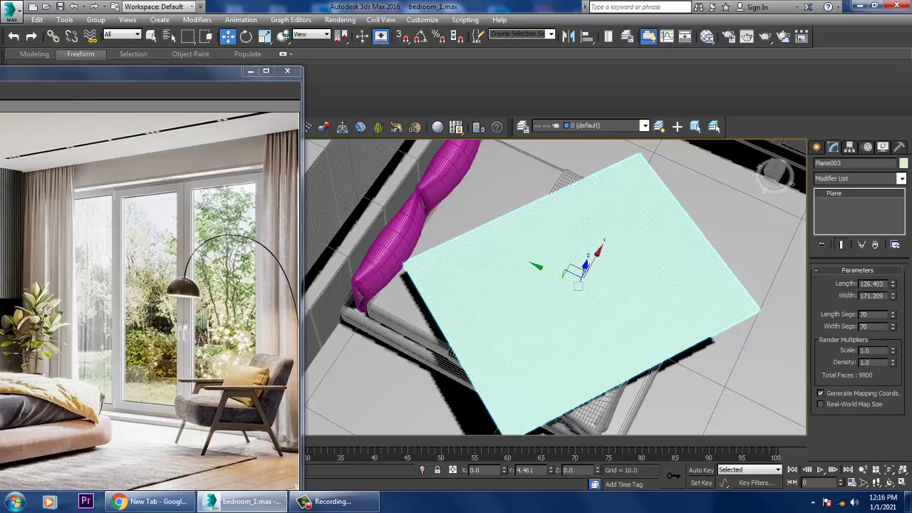
{"action": "middle_click_drag", "start_coordinate": [570, 335], "coordinate": [563, 274], "text": "alt"}
{"action": "key", "text": "r"}
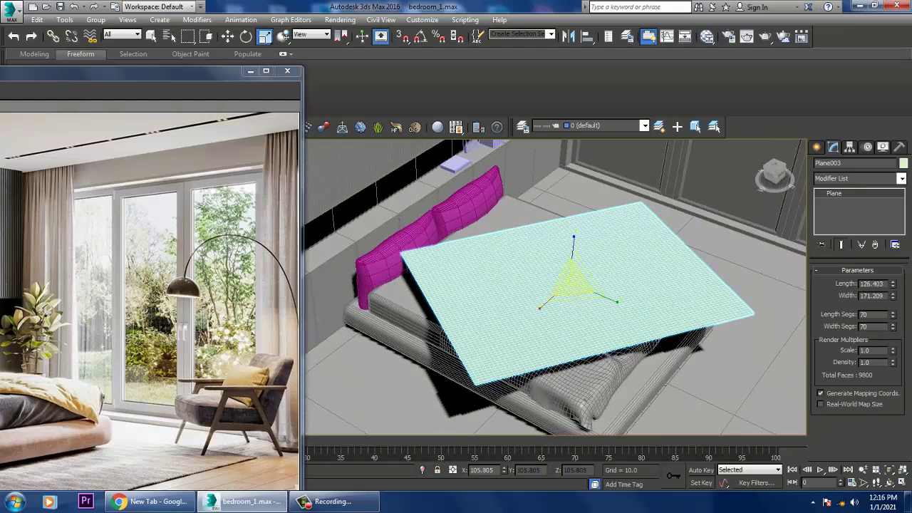
{"action": "left_click_drag", "start_coordinate": [572, 279], "coordinate": [573, 286]}
{"action": "middle_click_drag", "start_coordinate": [572, 286], "coordinate": [531, 255], "text": "alt"}
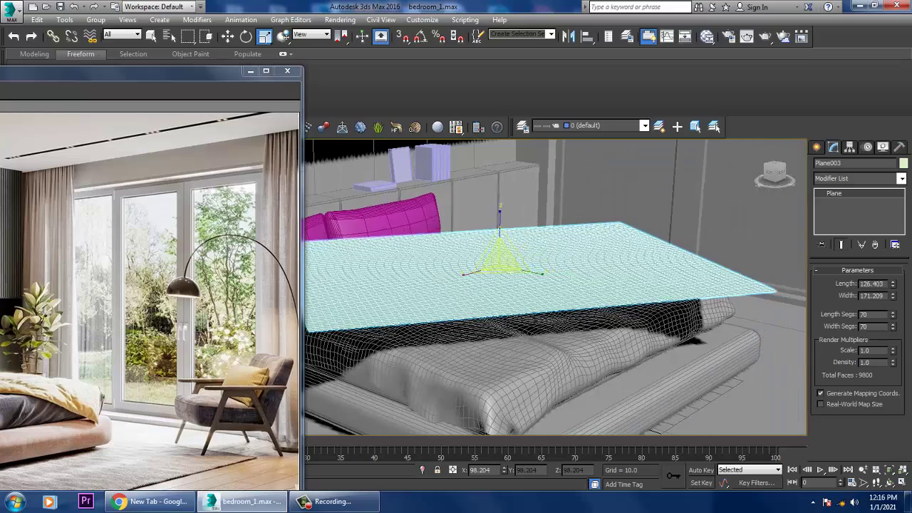
{"action": "scroll", "coordinate": [564, 306], "scroll_direction": "down", "scroll_amount": 3}
{"action": "middle_click_drag", "start_coordinate": [563, 306], "coordinate": [588, 317], "text": "alt"}
Step: Make the plane above the bed a MassFX mCloth object
{"action": "key", "text": "w"}
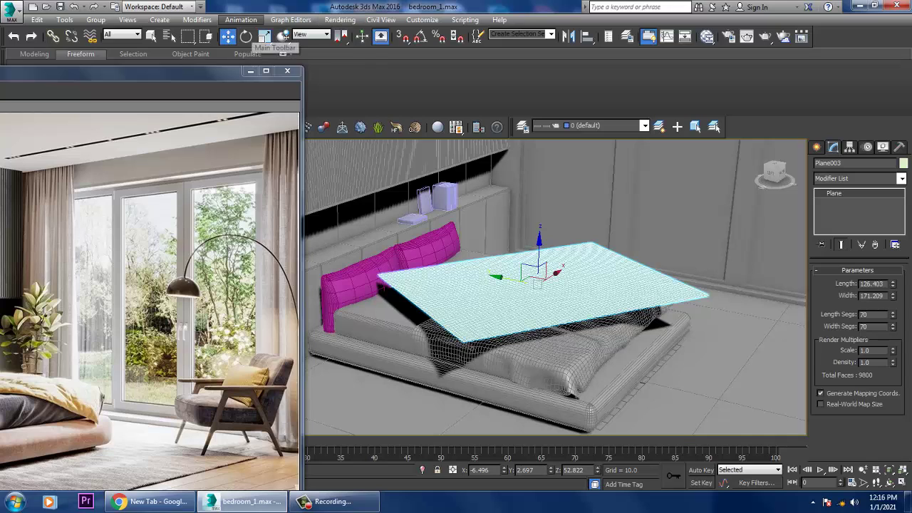
{"action": "left_click", "coordinate": [241, 20]}
{"action": "mouse_move", "coordinate": [250, 159]}
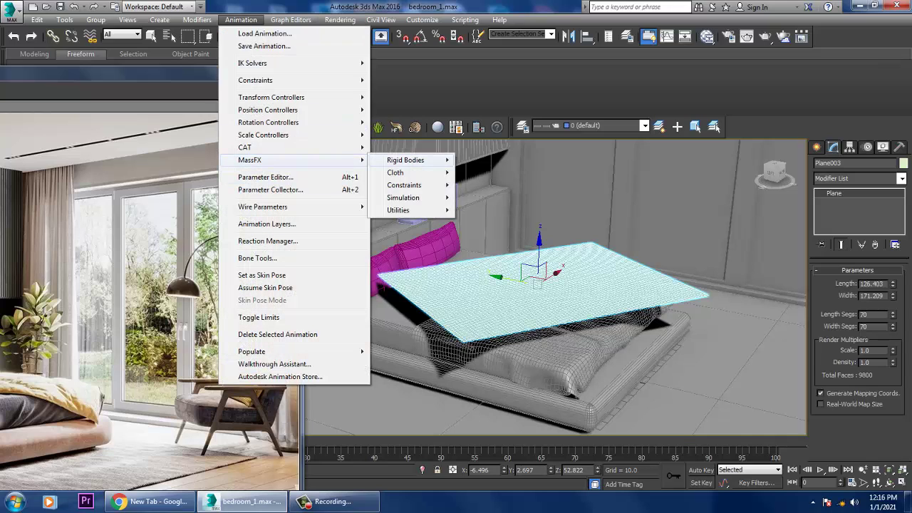
{"action": "mouse_move", "coordinate": [396, 173]}
{"action": "left_click", "coordinate": [494, 173]}
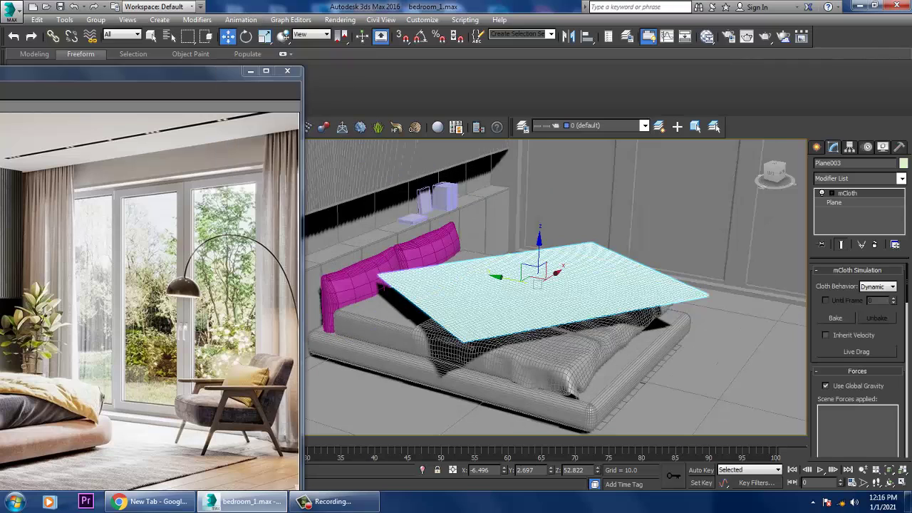
Step: Set the draped blanket, mattress, bed base, nearer cushion and floor plane as MassFX static rigid bodies
{"action": "left_click", "coordinate": [529, 362]}
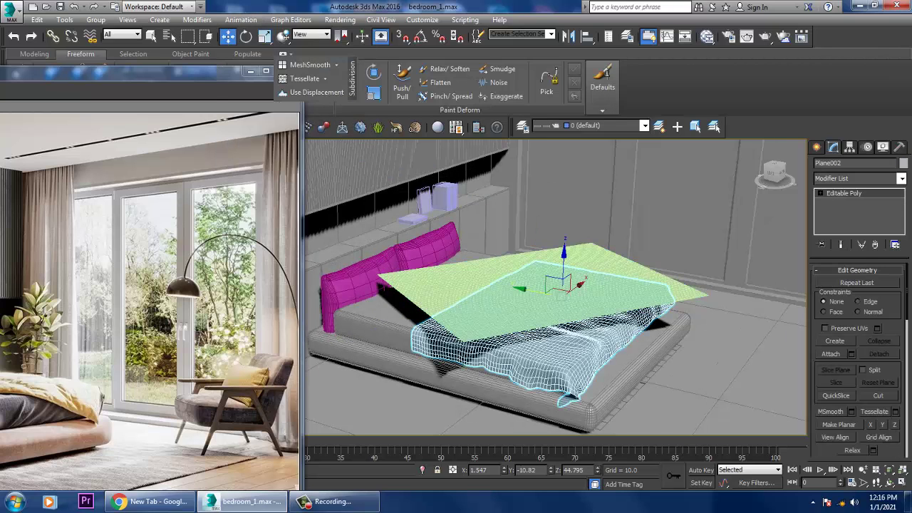
{"action": "left_click", "coordinate": [381, 327], "text": "ctrl"}
{"action": "left_click", "coordinate": [392, 360], "text": "ctrl"}
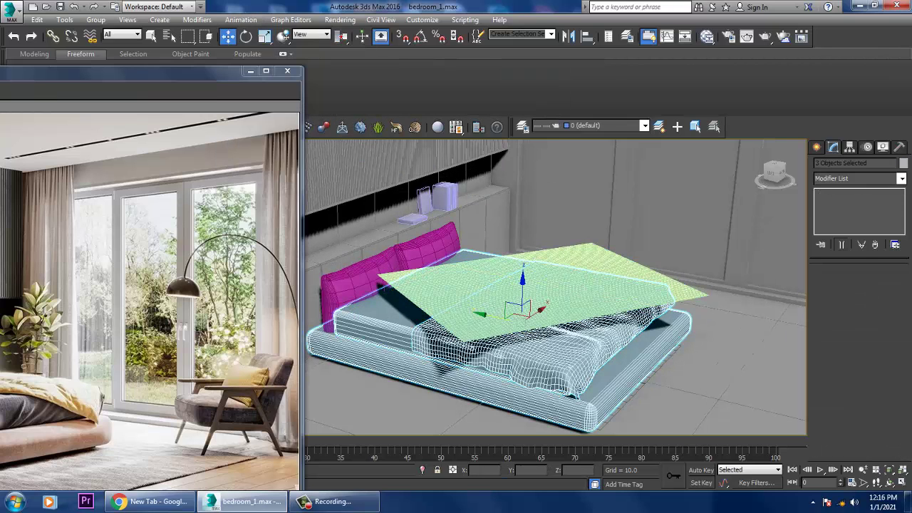
{"action": "left_click", "coordinate": [352, 292], "text": "ctrl"}
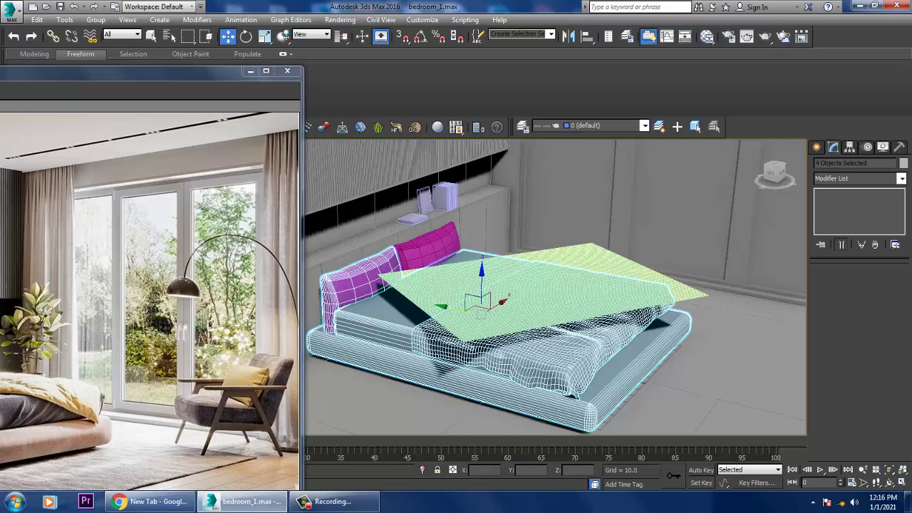
{"action": "left_click", "coordinate": [715, 356], "text": "ctrl"}
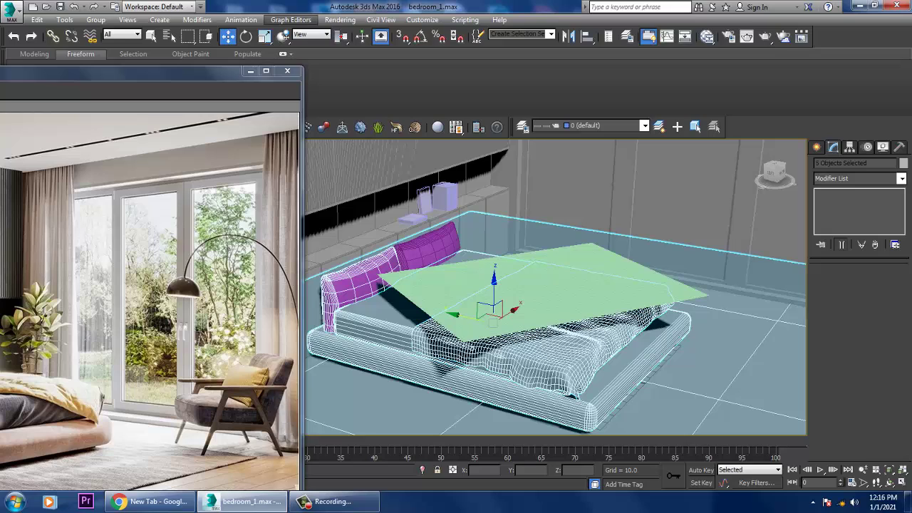
{"action": "left_click", "coordinate": [241, 19]}
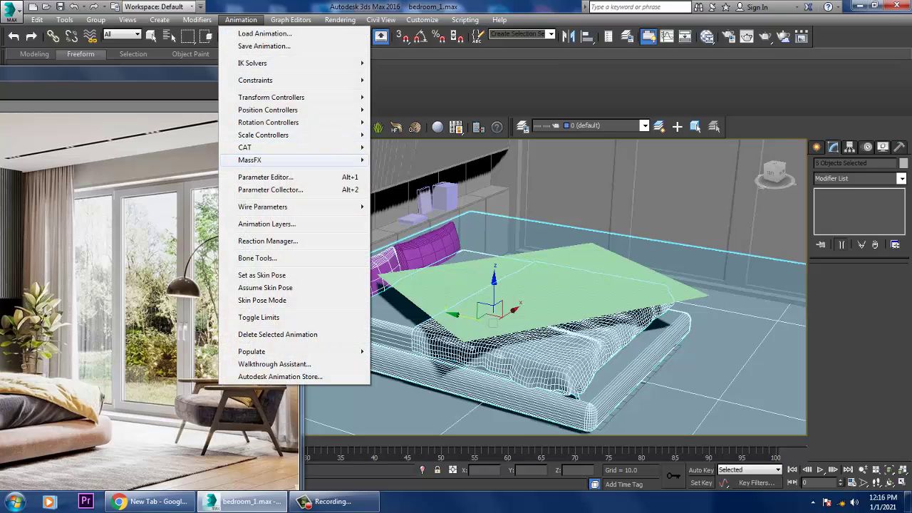
{"action": "mouse_move", "coordinate": [299, 160]}
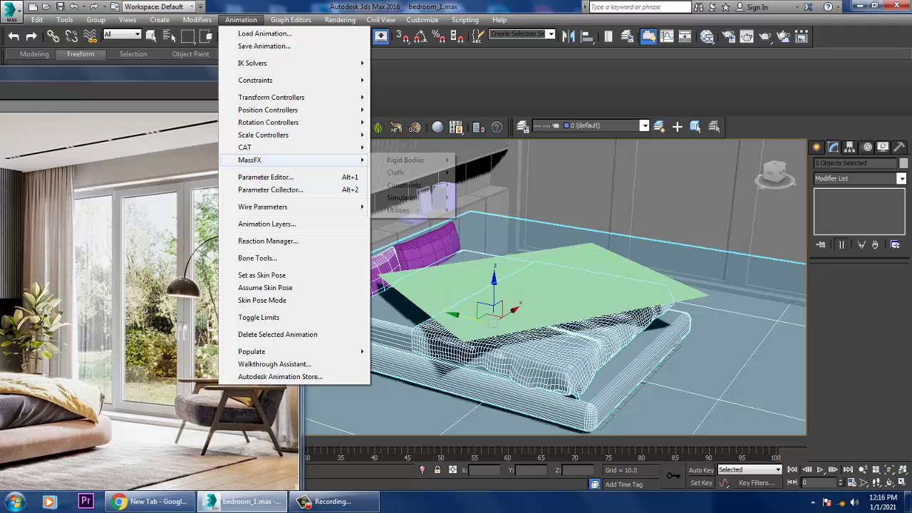
{"action": "mouse_move", "coordinate": [405, 160]}
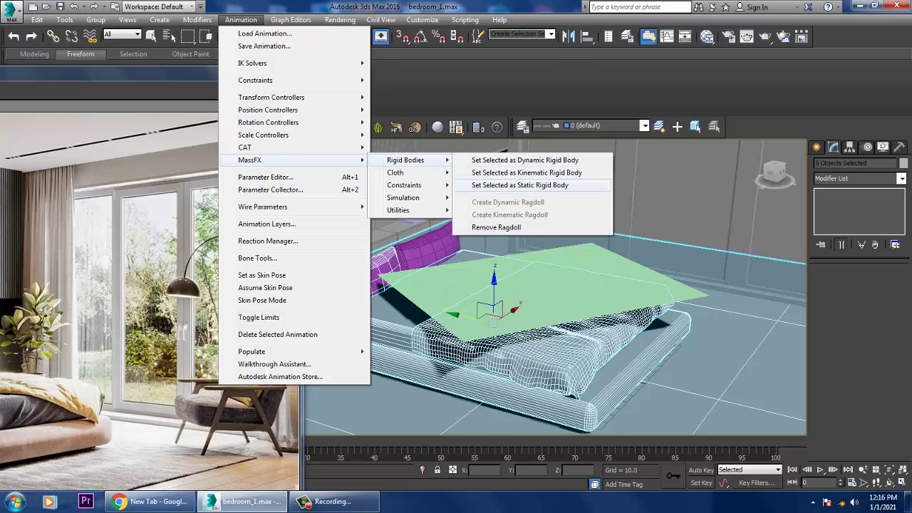
{"action": "left_click", "coordinate": [499, 185]}
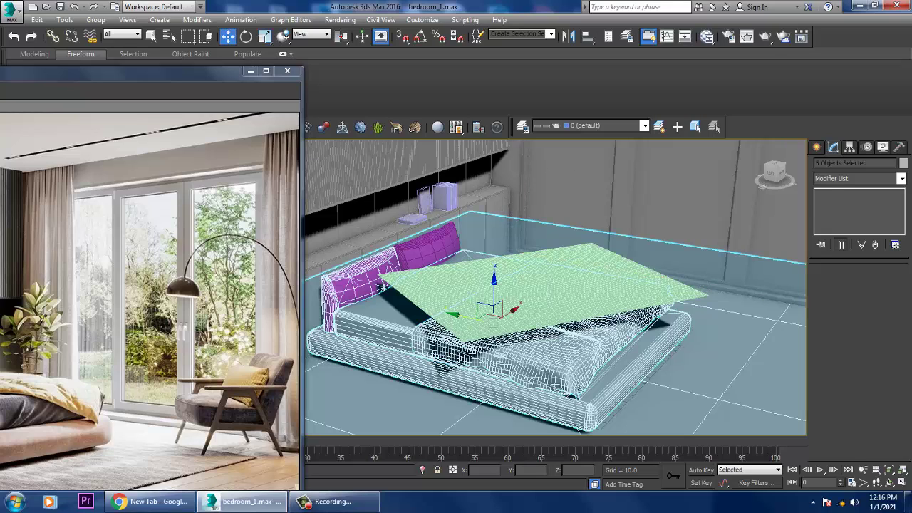
Step: Set the physical shape type of the draped blanket already on the bed to Original
{"action": "left_click", "coordinate": [393, 332]}
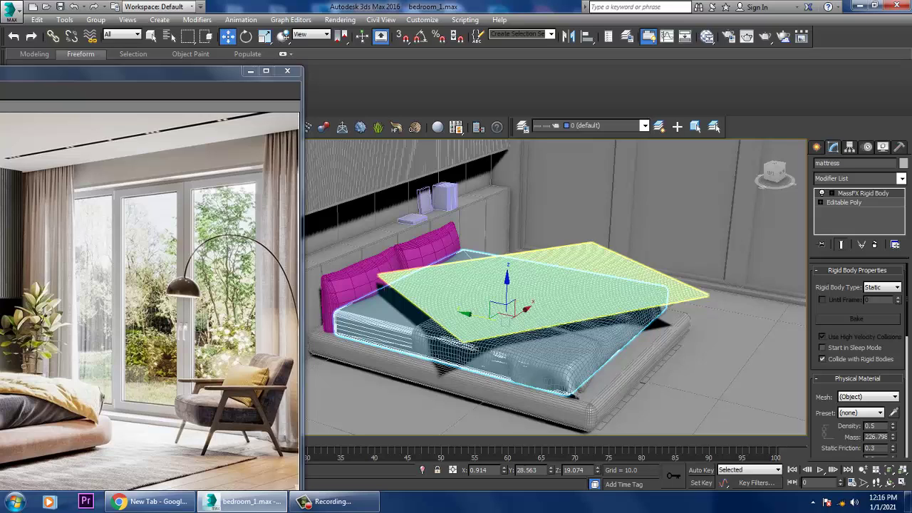
{"action": "left_click", "coordinate": [524, 363]}
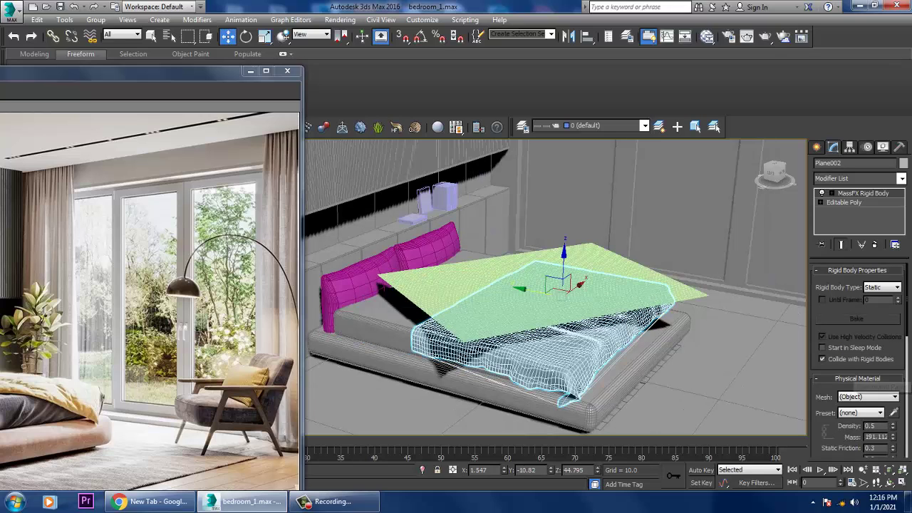
{"action": "scroll", "coordinate": [860, 360], "scroll_direction": "down", "scroll_amount": 5}
{"action": "scroll", "coordinate": [860, 360], "scroll_direction": "down", "scroll_amount": 3}
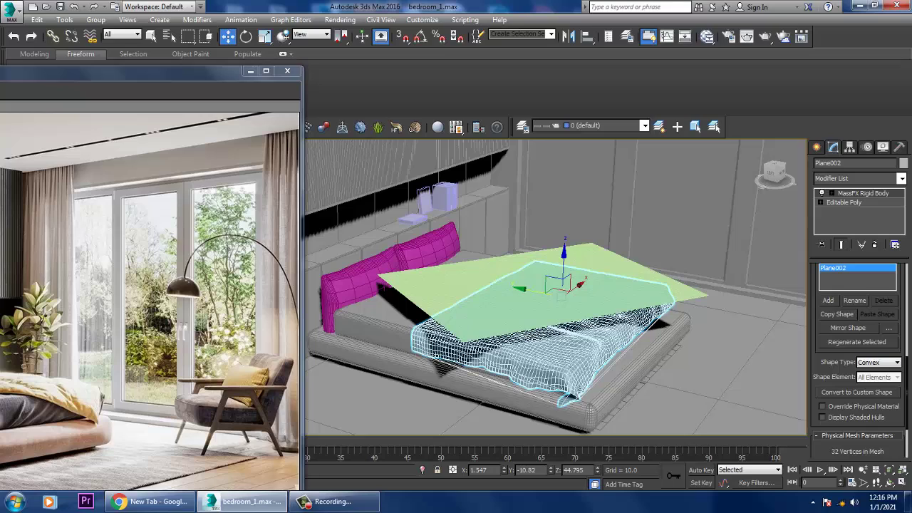
{"action": "left_click", "coordinate": [878, 362]}
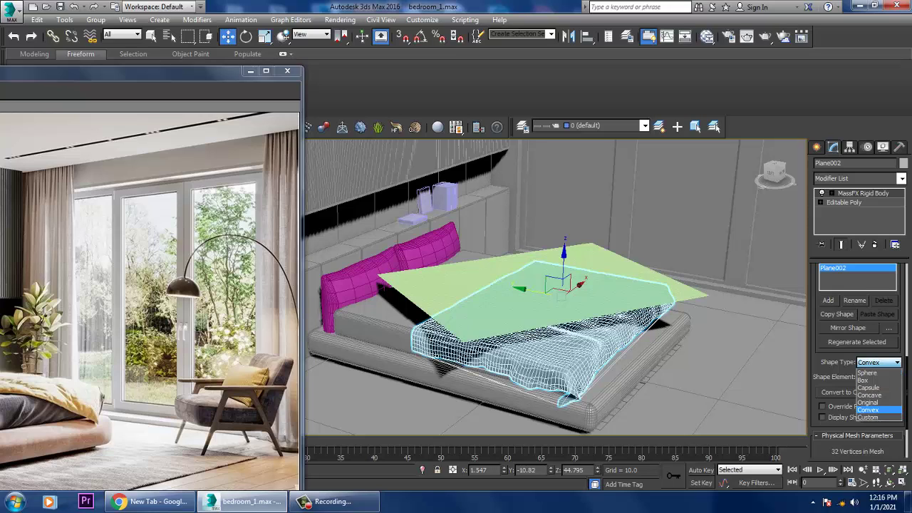
{"action": "left_click", "coordinate": [868, 403]}
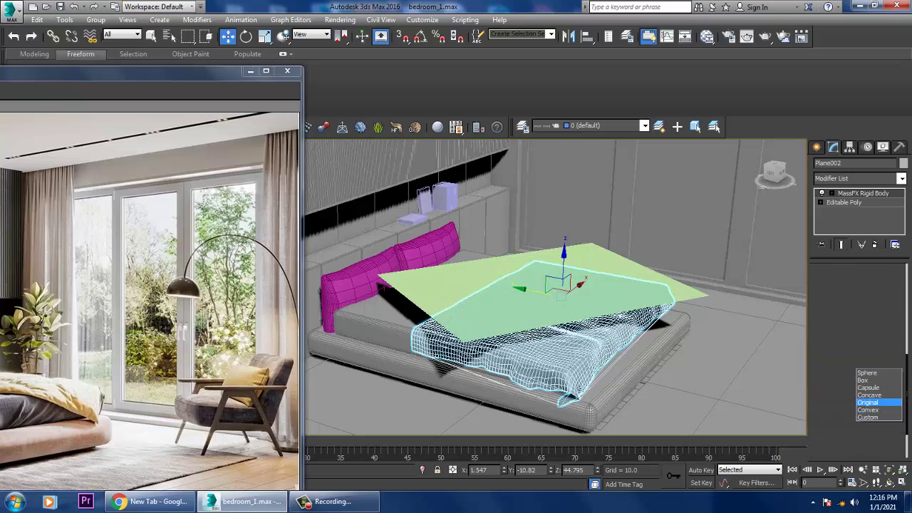
Step: Set the physical shape type of the mattress and the bed base to Original
{"action": "left_click", "coordinate": [385, 327]}
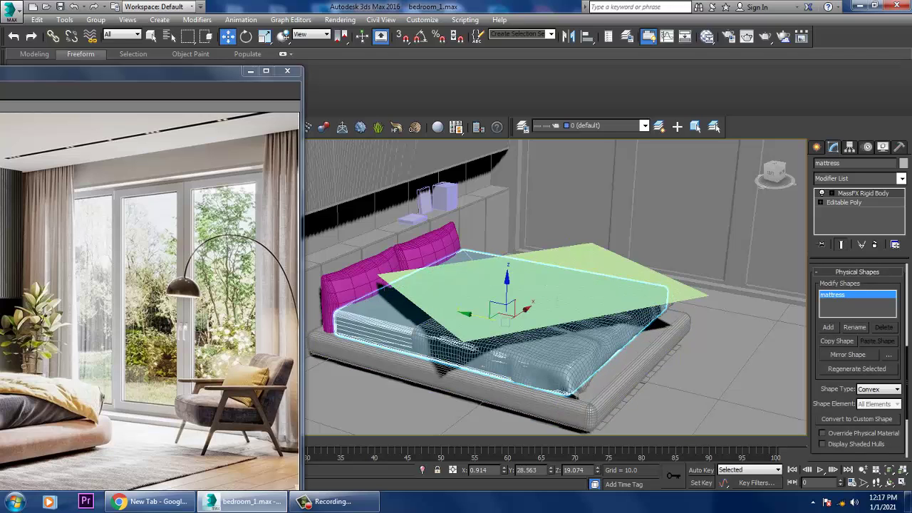
{"action": "left_click", "coordinate": [878, 389]}
{"action": "left_click", "coordinate": [868, 429]}
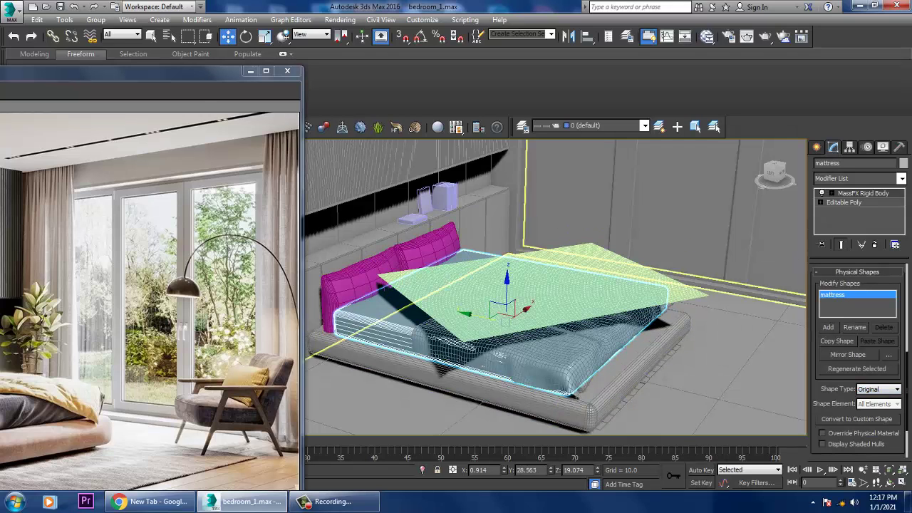
{"action": "left_click", "coordinate": [628, 377]}
{"action": "left_click", "coordinate": [878, 389]}
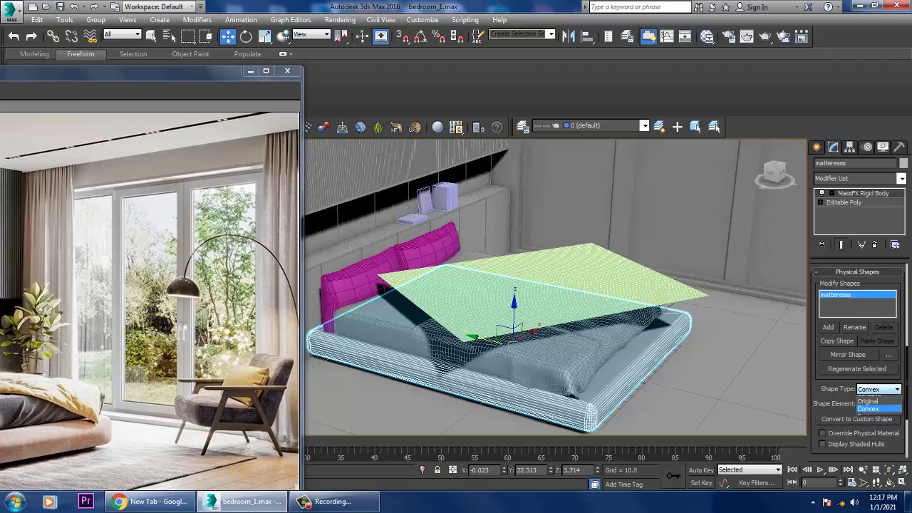
{"action": "left_click", "coordinate": [868, 429]}
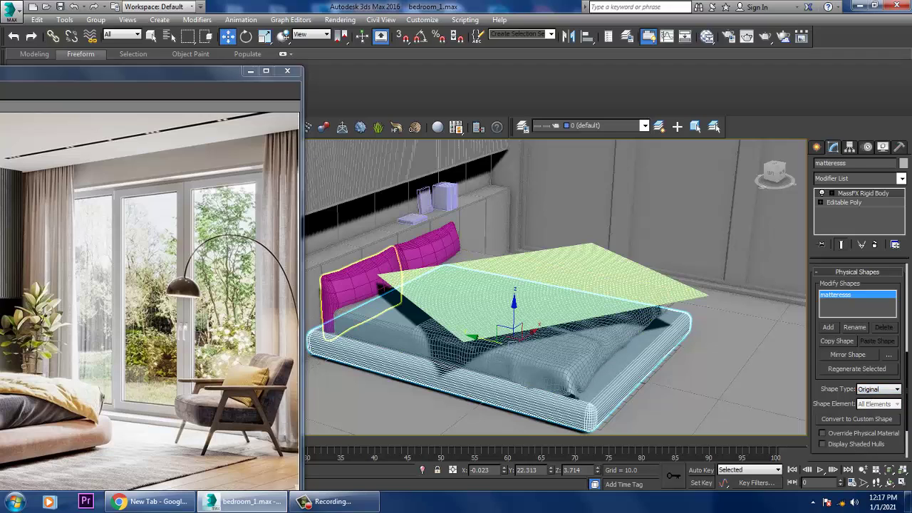
Step: Set the physical shape type of the nearer cushion and the floor plane to Original
{"action": "left_click", "coordinate": [383, 283]}
{"action": "left_click", "coordinate": [879, 389]}
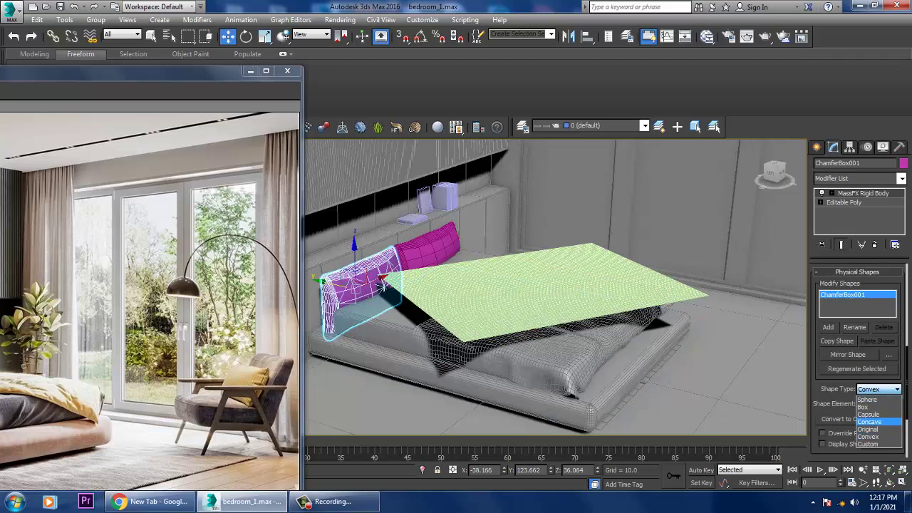
{"action": "left_click", "coordinate": [868, 429]}
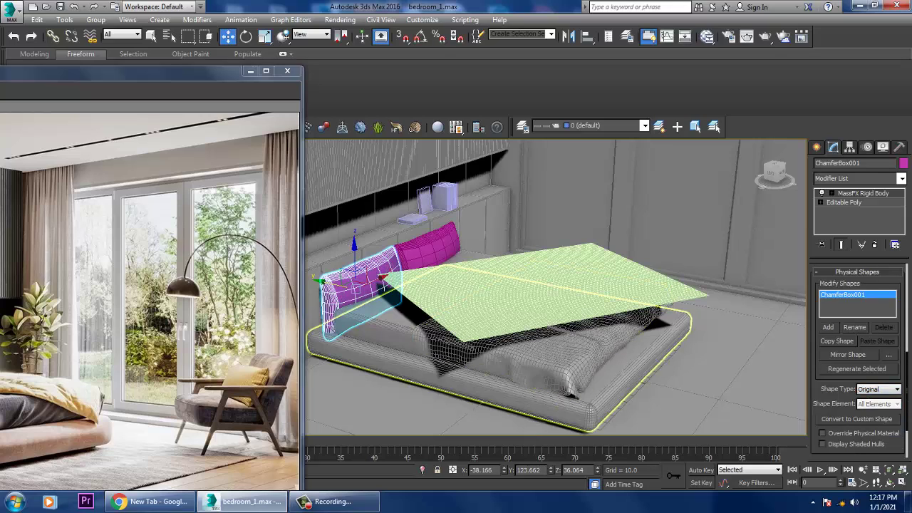
{"action": "left_click", "coordinate": [670, 388]}
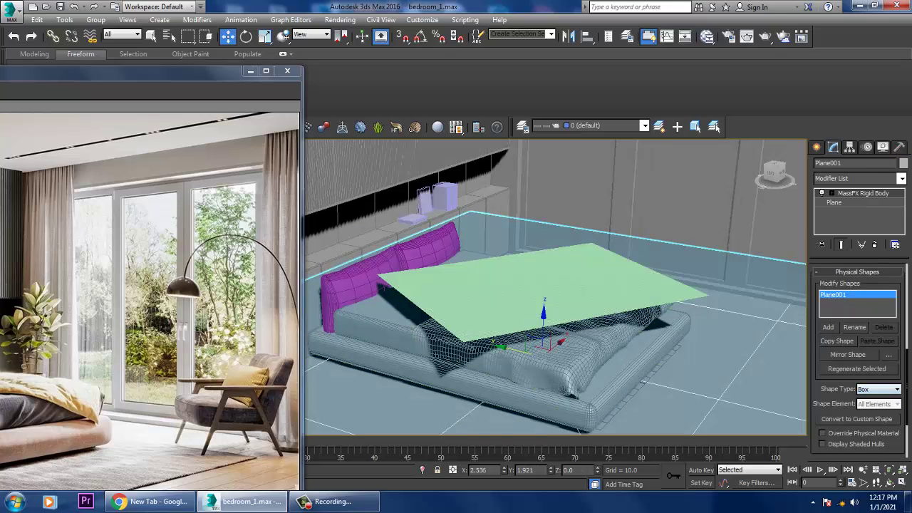
{"action": "left_click", "coordinate": [878, 389]}
{"action": "left_click", "coordinate": [869, 429]}
{"action": "left_click", "coordinate": [541, 343]}
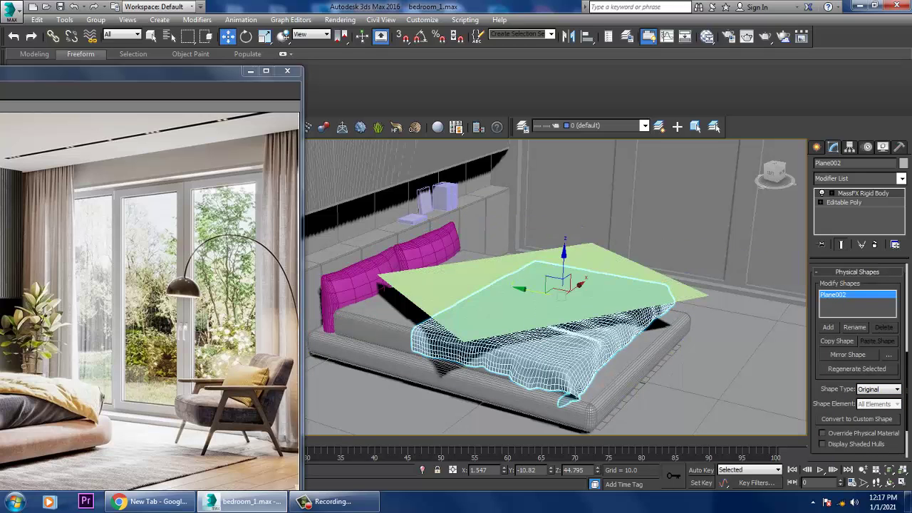
Step: Play the MassFX simulation to drape the mCloth plane over the bed
{"action": "left_click", "coordinate": [456, 292]}
{"action": "left_click", "coordinate": [241, 20]}
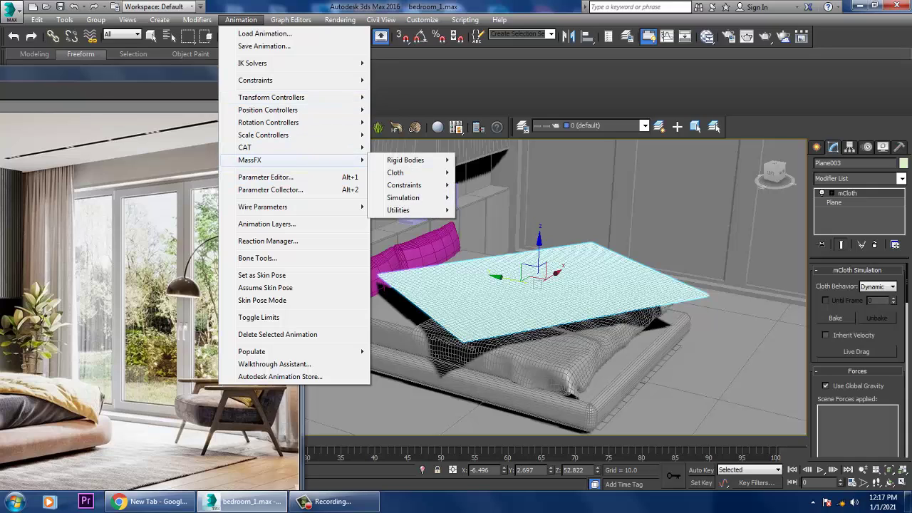
{"action": "mouse_move", "coordinate": [396, 173]}
{"action": "mouse_move", "coordinate": [404, 198]}
{"action": "left_click", "coordinate": [495, 198]}
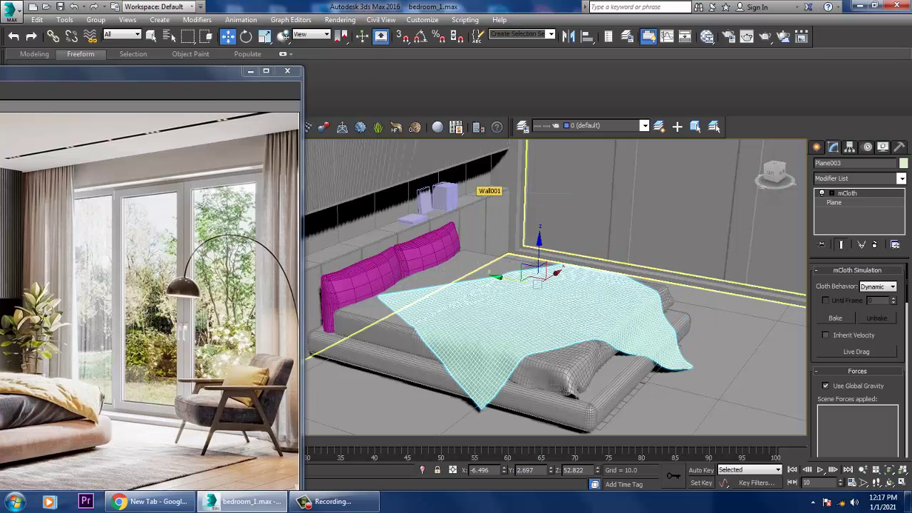
Step: Convert the draped cloth to an Editable Poly and return the timeline to frame 0
{"action": "right_click", "coordinate": [511, 310]}
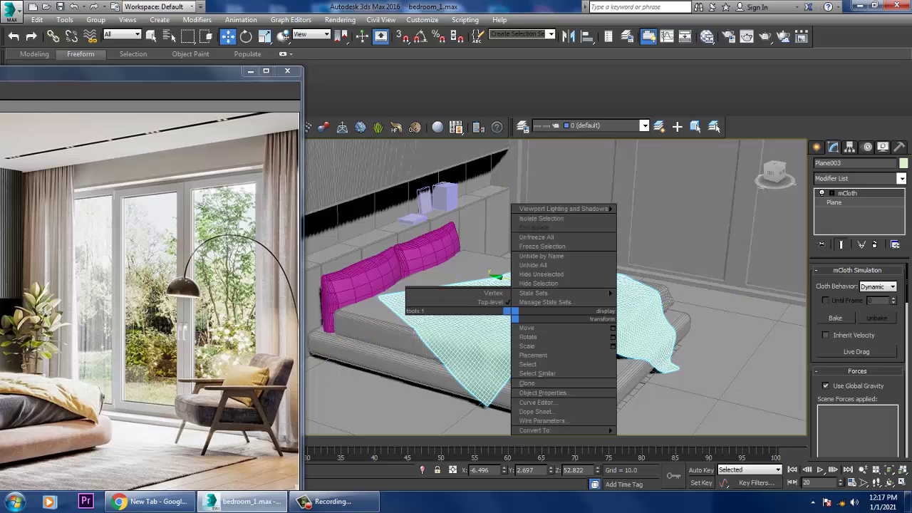
{"action": "mouse_move", "coordinate": [542, 431]}
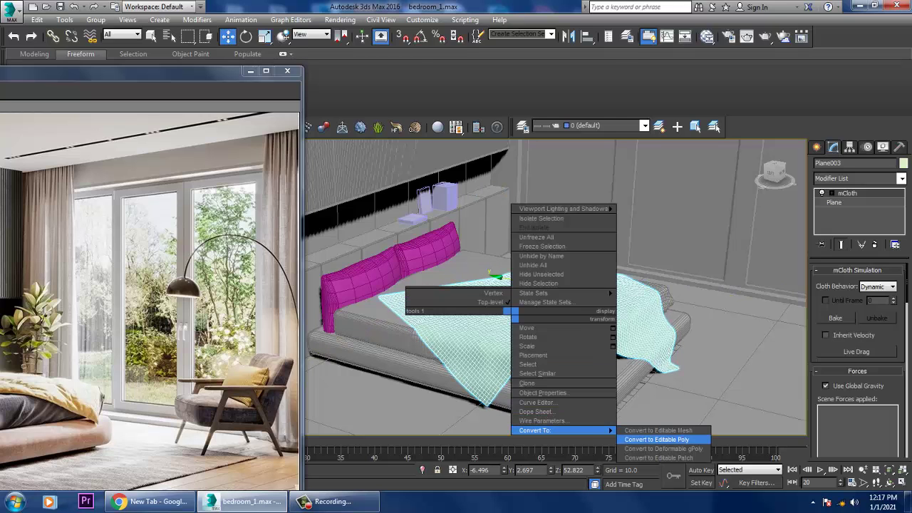
{"action": "left_click", "coordinate": [658, 439]}
{"action": "middle_click_drag", "start_coordinate": [627, 335], "coordinate": [456, 353], "text": "alt"}
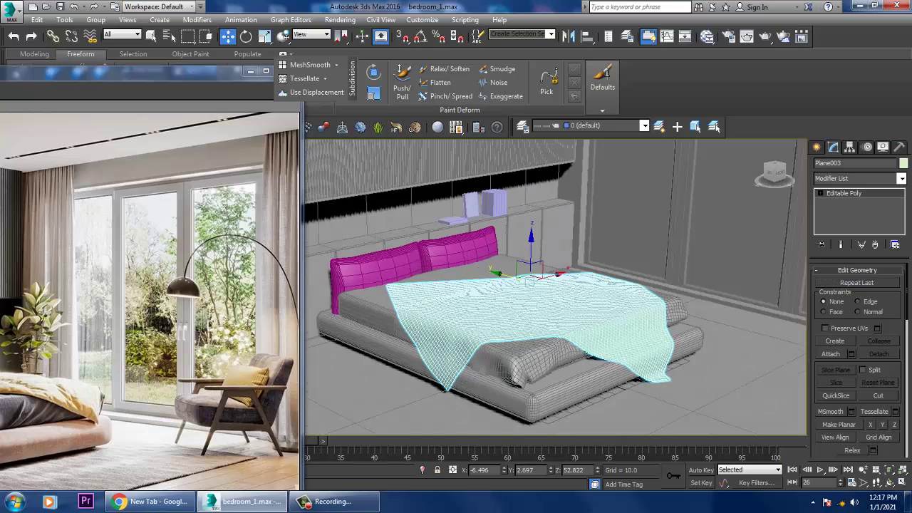
{"action": "left_click_drag", "start_coordinate": [330, 441], "coordinate": [7, 442]}
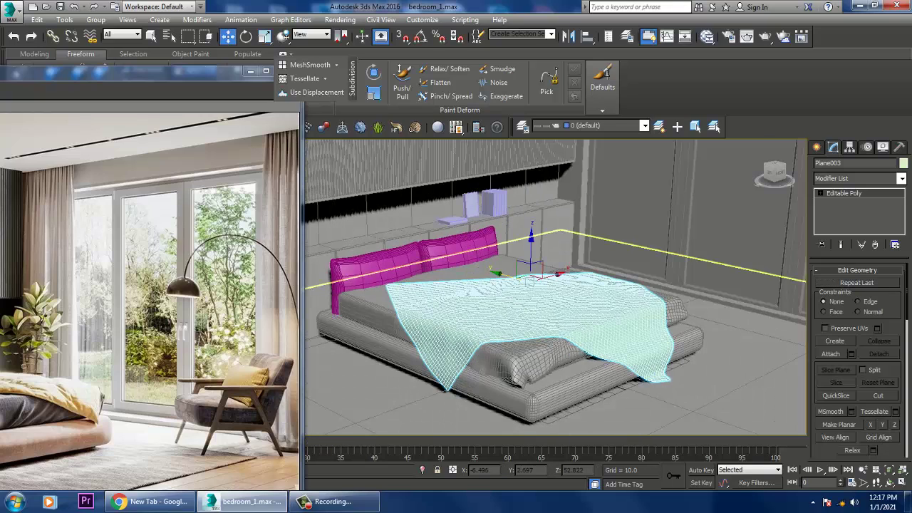
Step: Save the scene as bedroom_2 in the Bedroom folder on the Desktop
{"action": "middle_click_drag", "start_coordinate": [527, 321], "coordinate": [588, 331], "text": "alt"}
{"action": "left_click", "coordinate": [10, 10]}
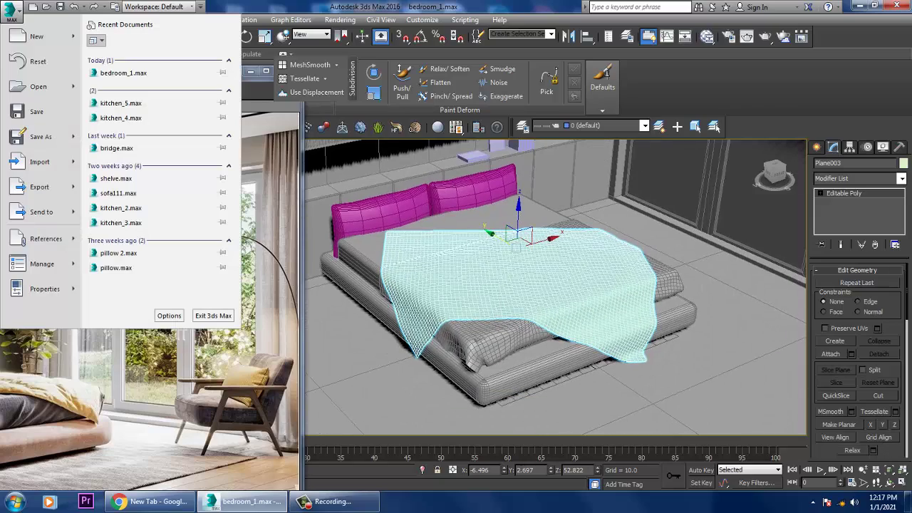
{"action": "left_click", "coordinate": [36, 136]}
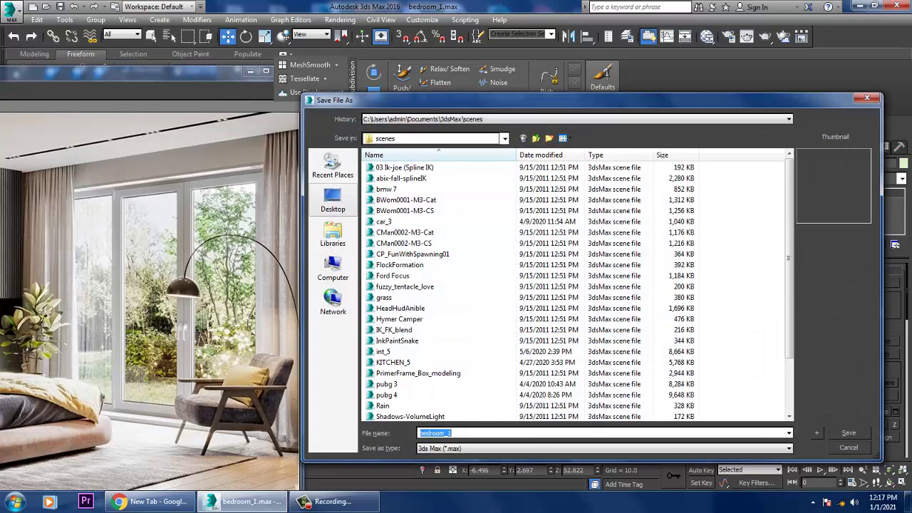
{"action": "left_click", "coordinate": [332, 199]}
{"action": "type", "text": "b"}
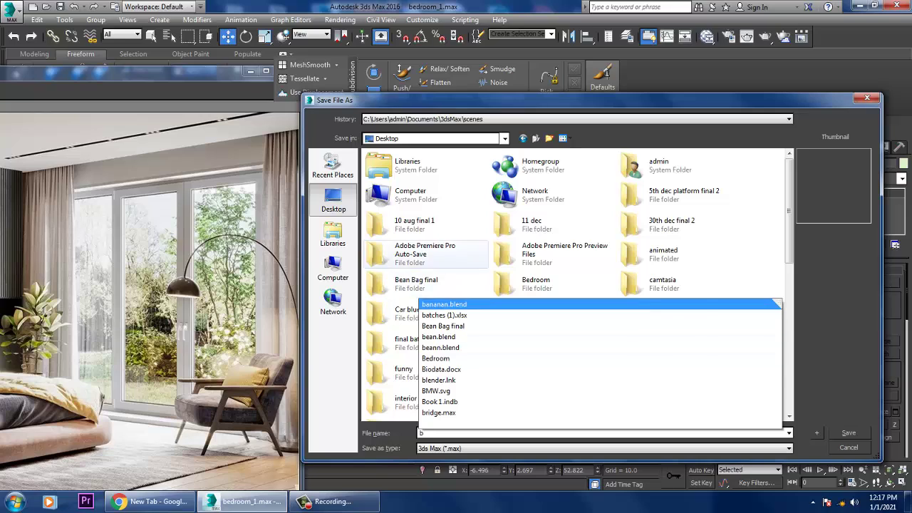
{"action": "double_click", "coordinate": [536, 282]}
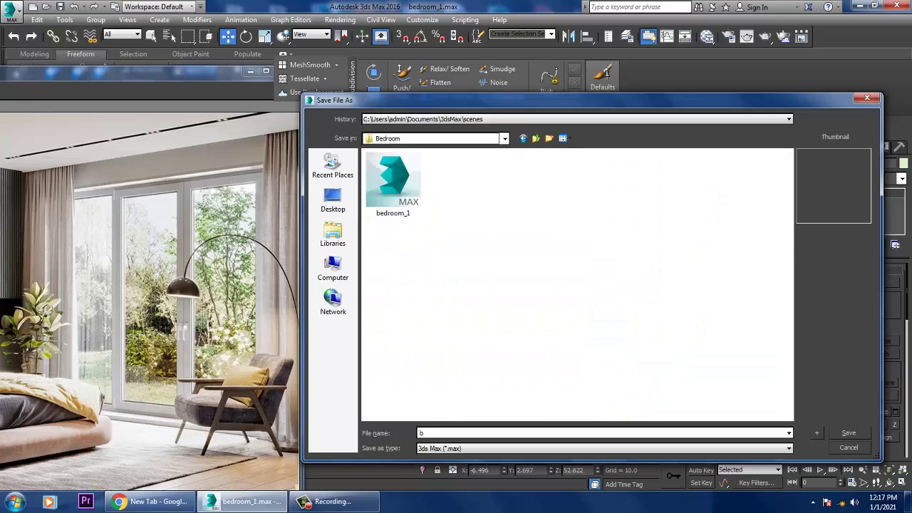
{"action": "left_click", "coordinate": [393, 186]}
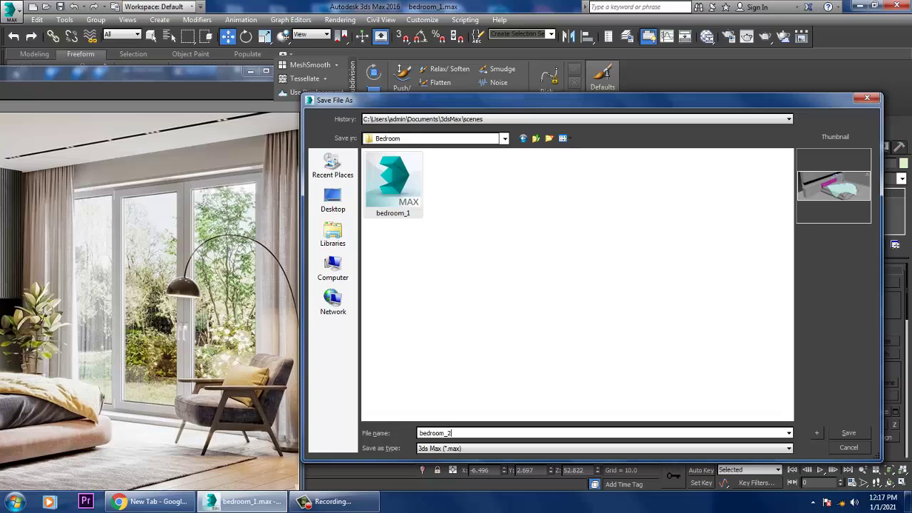
{"action": "key", "text": "Return"}
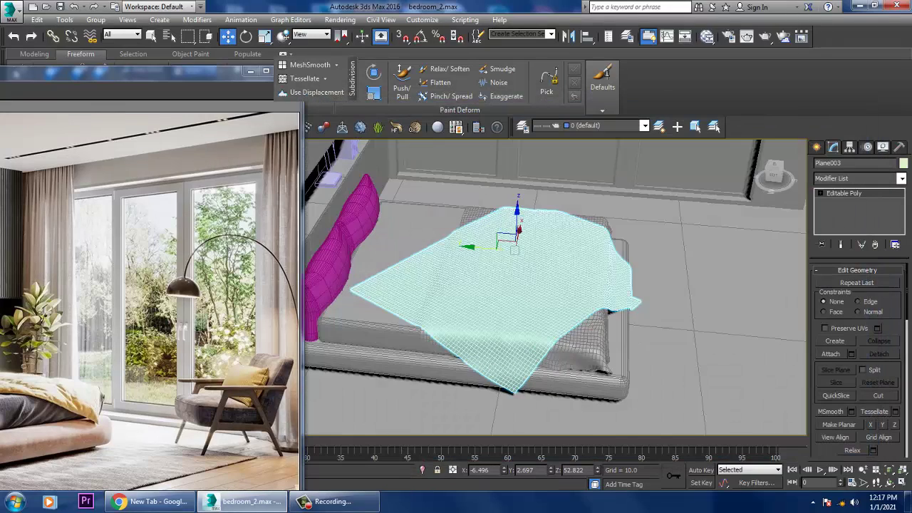
Step: Add a Shell modifier to the draped throw blanket to give it thickness
{"action": "mouse_move", "coordinate": [563, 292]}
{"action": "middle_mouse_down", "text": "alt"}
{"action": "mouse_move", "coordinate": [460, 274]}
{"action": "mouse_move", "coordinate": [542, 264]}
{"action": "mouse_move", "coordinate": [581, 278]}
{"action": "mouse_move", "coordinate": [570, 281]}
{"action": "middle_mouse_up", "text": "alt"}
{"action": "scroll", "coordinate": [556, 285], "scroll_direction": "up", "scroll_amount": 3}
{"action": "left_click", "coordinate": [902, 179]}
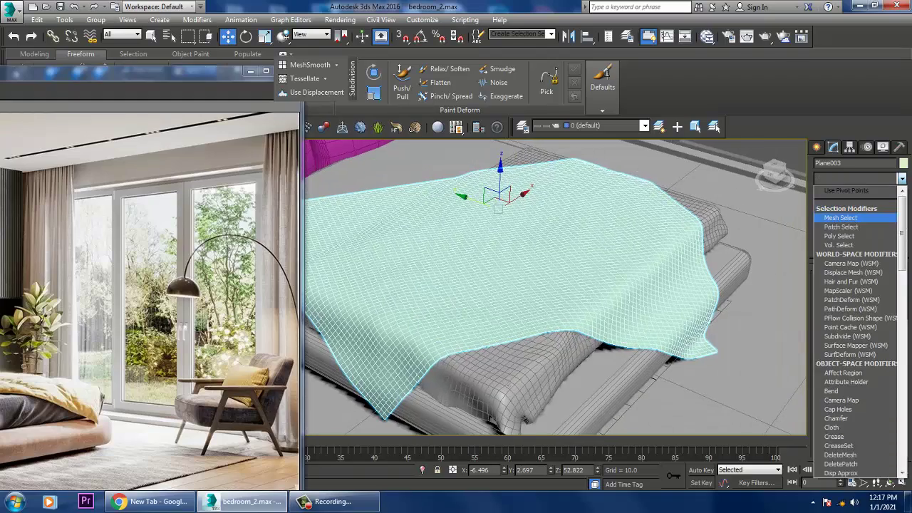
{"action": "type", "text": "sh"}
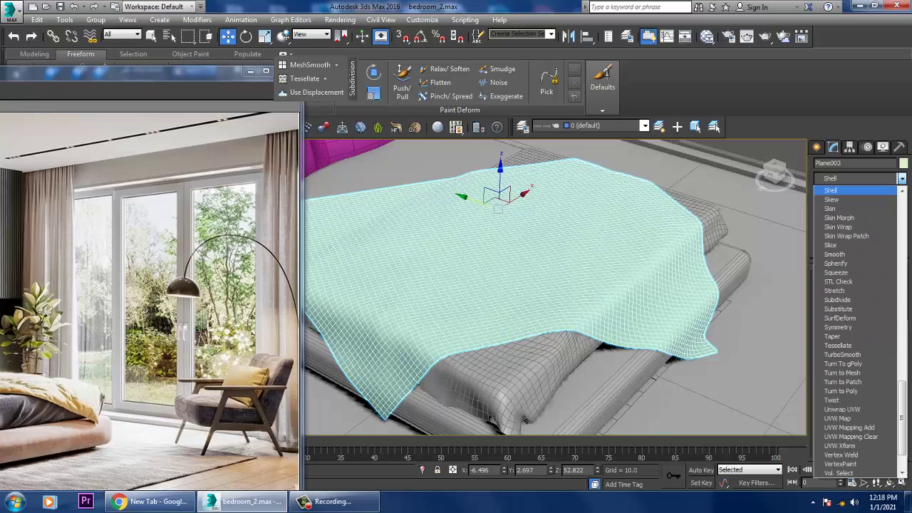
{"action": "key", "text": "Return"}
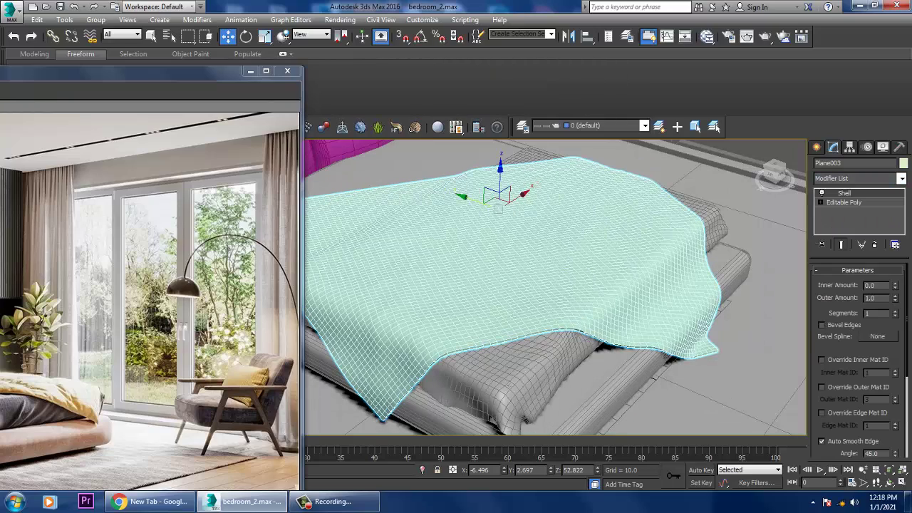
Step: Reduce the blanket's Shell outer amount to 0.79
{"action": "middle_click_drag", "start_coordinate": [556, 285], "coordinate": [670, 310], "text": "alt"}
{"action": "scroll", "coordinate": [556, 285], "scroll_direction": "down", "scroll_amount": 5}
{"action": "scroll", "coordinate": [556, 285], "scroll_direction": "up", "scroll_amount": 2}
{"action": "scroll", "coordinate": [592, 314], "scroll_direction": "down", "scroll_amount": 3}
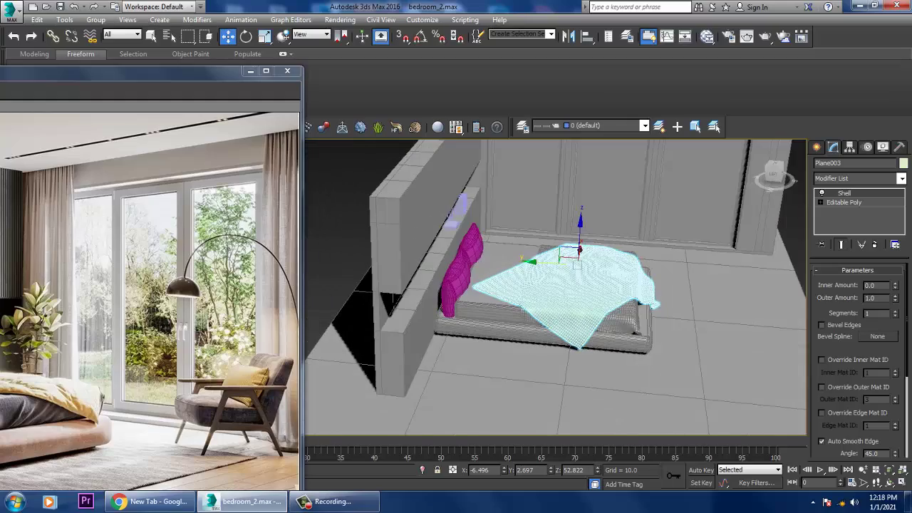
{"action": "left_click_drag", "start_coordinate": [171, 71], "coordinate": [203, 40]}
{"action": "scroll", "coordinate": [588, 257], "scroll_direction": "up", "scroll_amount": 4}
{"action": "middle_click_drag", "start_coordinate": [571, 285], "coordinate": [631, 236], "text": "alt"}
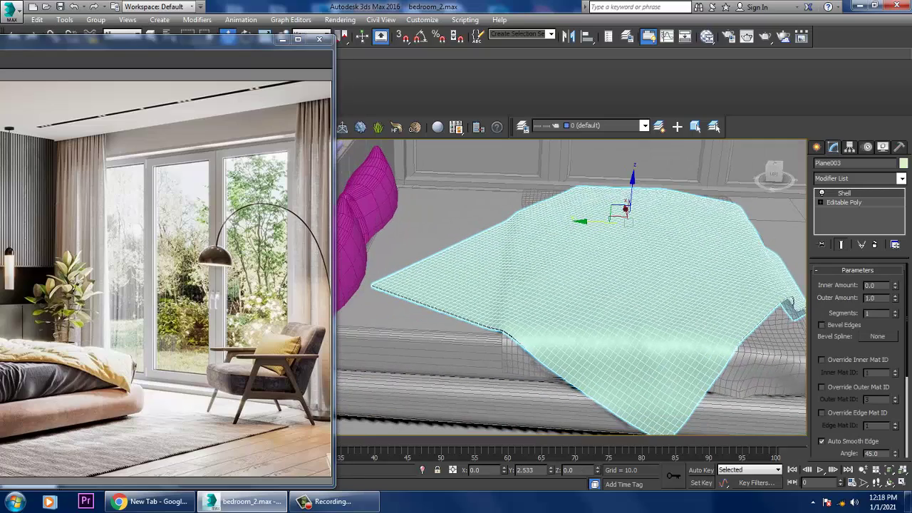
{"action": "left_click_drag", "start_coordinate": [596, 219], "coordinate": [595, 220]}
{"action": "middle_click_drag", "start_coordinate": [596, 235], "coordinate": [509, 248], "text": "alt"}
{"action": "scroll", "coordinate": [556, 239], "scroll_direction": "down", "scroll_amount": 3}
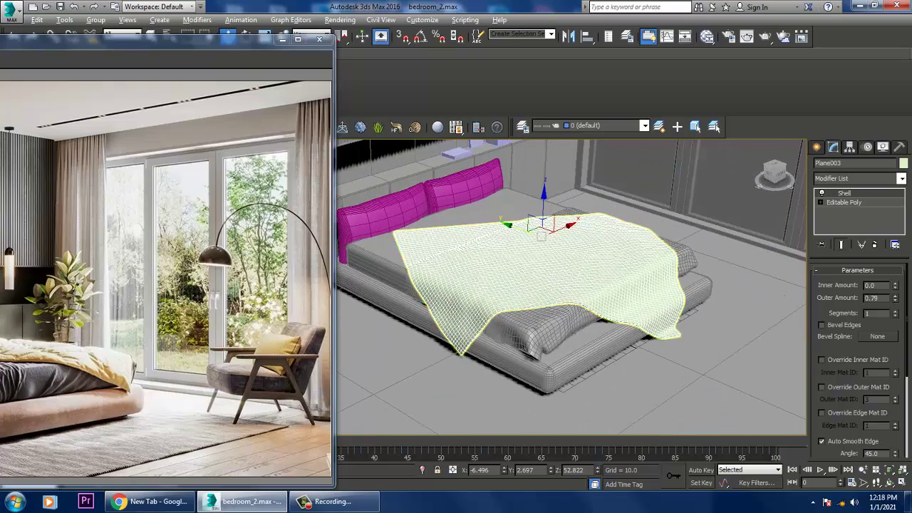
Step: Add an FFD(box) modifier on top of the blanket's Shell
{"action": "middle_click_drag", "start_coordinate": [538, 275], "coordinate": [567, 276], "text": "alt"}
{"action": "left_click", "coordinate": [902, 179]}
{"action": "key", "text": "c"}
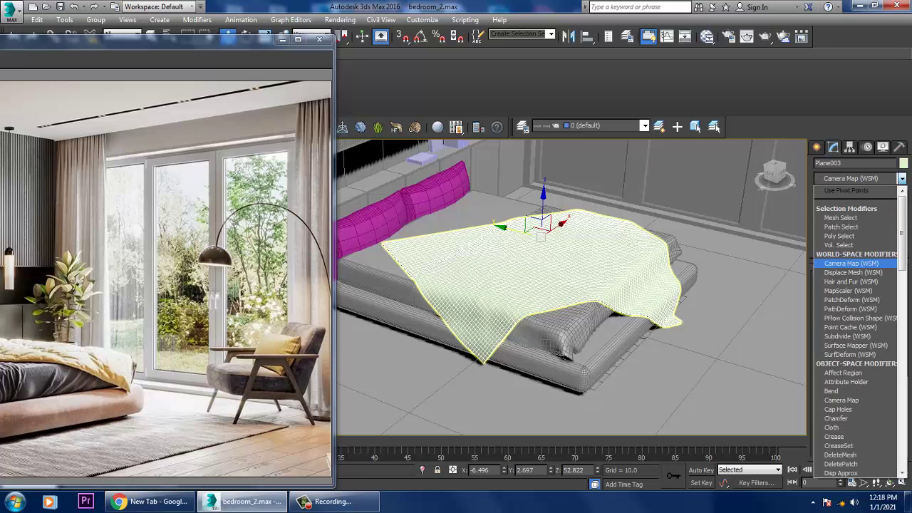
{"action": "key", "text": "f"}
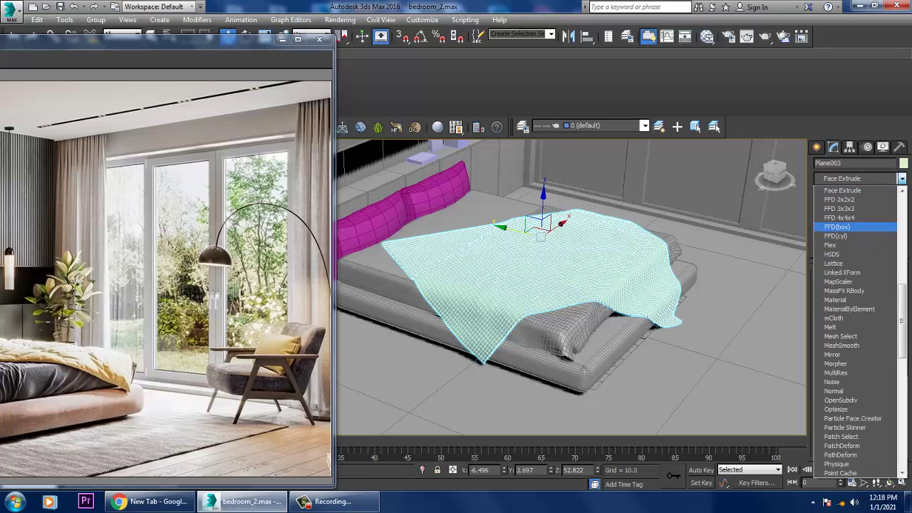
{"action": "left_click", "coordinate": [838, 227]}
{"action": "middle_click_drag", "start_coordinate": [560, 285], "coordinate": [706, 283], "text": "alt"}
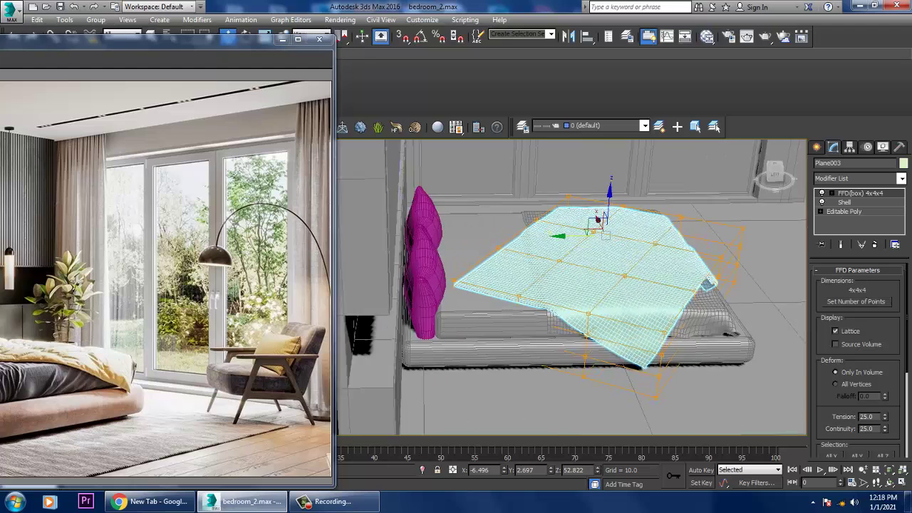
Step: Reshape the blanket by moving FFD control points at the corner near the cushions and around its middle
{"action": "scroll", "coordinate": [706, 283], "scroll_direction": "up", "scroll_amount": 4}
{"action": "key", "text": "1"}
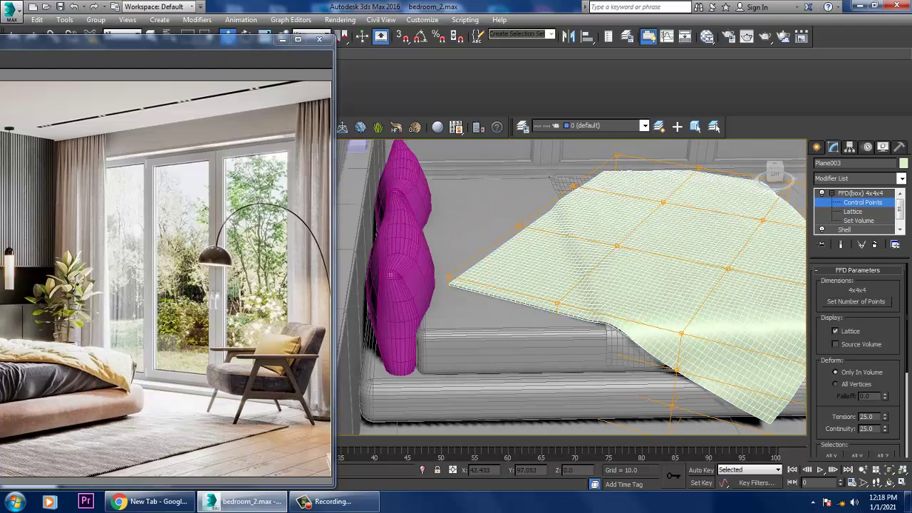
{"action": "left_click_drag", "start_coordinate": [447, 285], "coordinate": [448, 264]}
{"action": "mouse_move", "coordinate": [418, 306]}
{"action": "left_mouse_down"}
{"action": "mouse_move", "coordinate": [584, 307]}
{"action": "mouse_move", "coordinate": [420, 306]}
{"action": "left_mouse_up"}
{"action": "middle_click_drag", "start_coordinate": [420, 306], "coordinate": [306, 310], "text": "alt"}
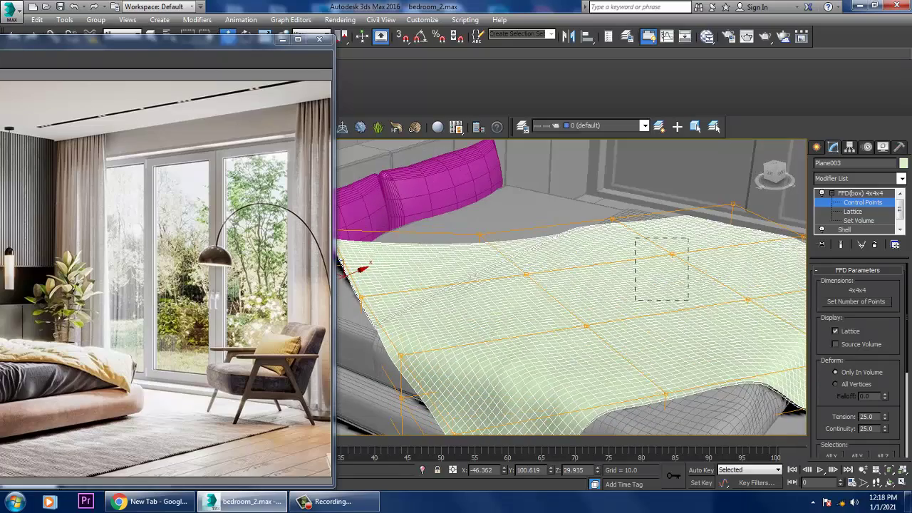
{"action": "left_click_drag", "start_coordinate": [674, 245], "coordinate": [677, 223]}
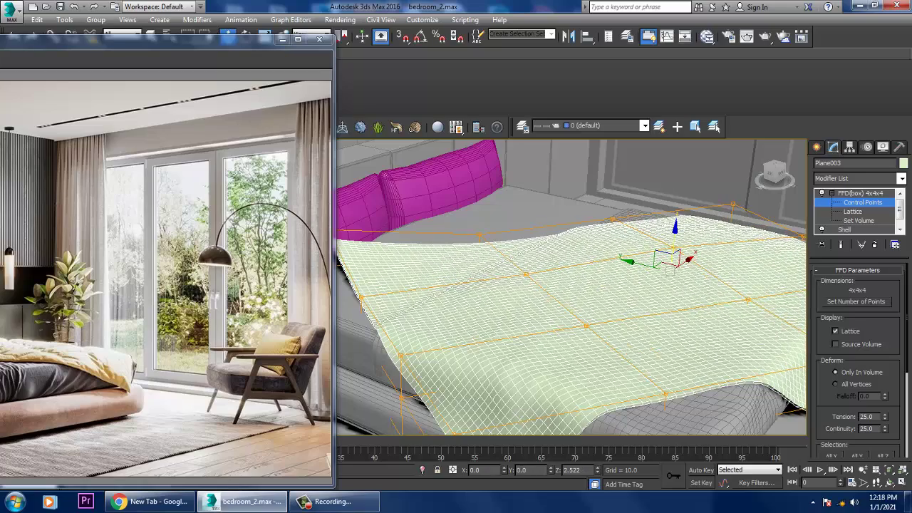
{"action": "right_click", "coordinate": [599, 259]}
{"action": "middle_click_drag", "start_coordinate": [599, 258], "coordinate": [618, 253], "text": "alt"}
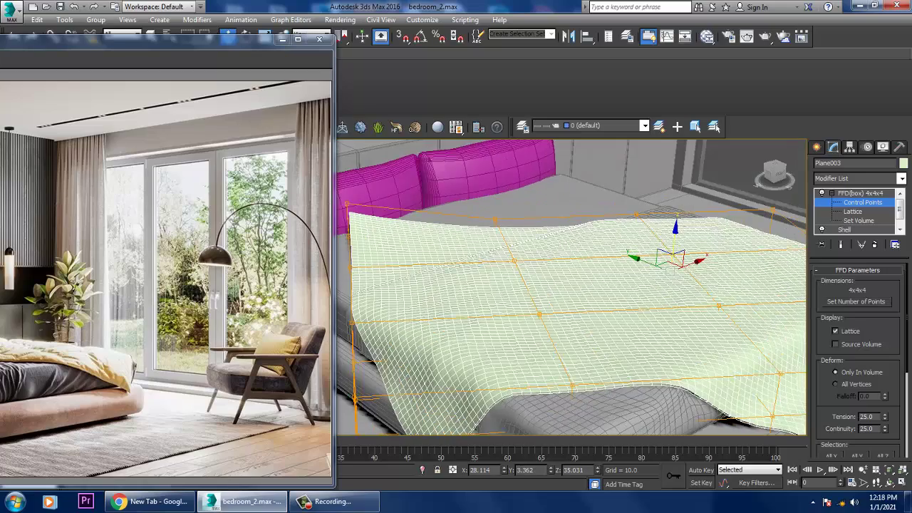
{"action": "middle_click_drag", "start_coordinate": [491, 263], "coordinate": [645, 242]}
{"action": "left_click_drag", "start_coordinate": [488, 174], "coordinate": [510, 241]}
Step: Convert the deformed blanket to an Editable Poly
{"action": "right_click", "coordinate": [677, 255]}
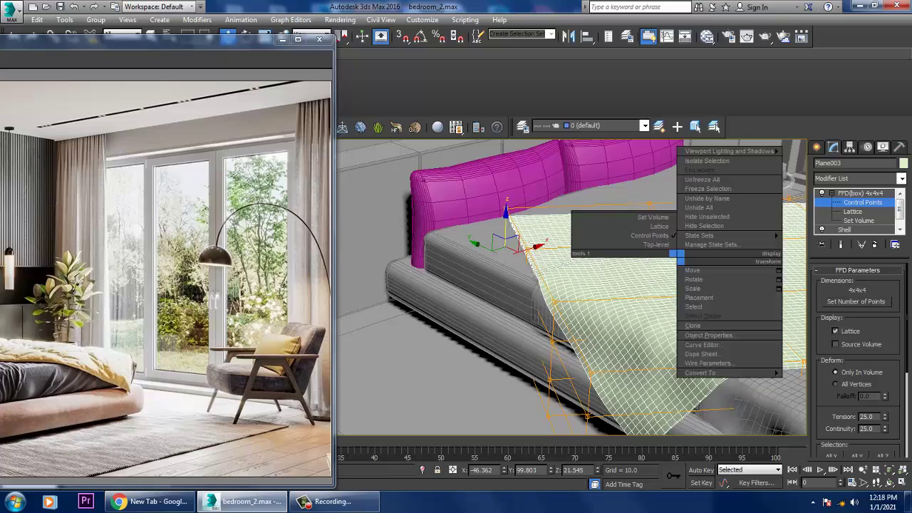
{"action": "mouse_move", "coordinate": [706, 373]}
{"action": "left_click", "coordinate": [820, 383]}
{"action": "scroll", "coordinate": [706, 307], "scroll_direction": "down", "scroll_amount": 4}
{"action": "middle_click_drag", "start_coordinate": [706, 306], "coordinate": [495, 234], "text": "alt"}
{"action": "scroll", "coordinate": [499, 235], "scroll_direction": "up", "scroll_amount": 6}
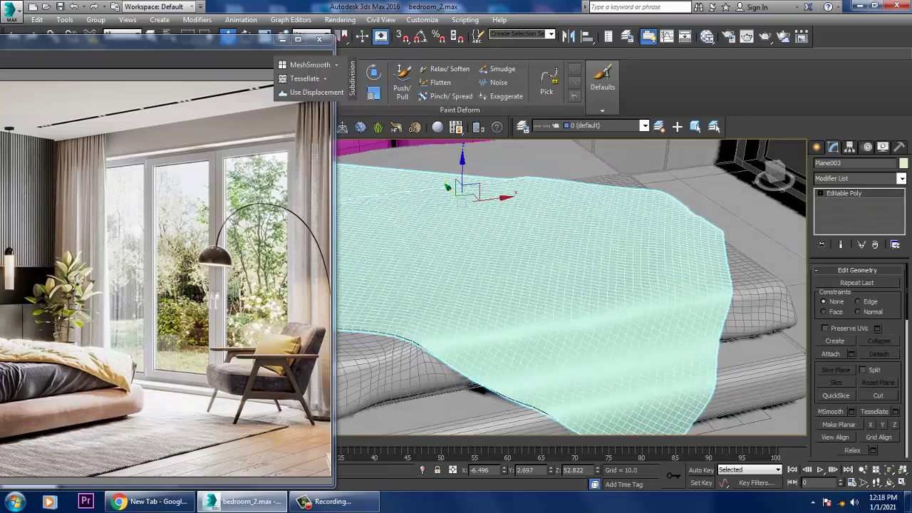
Step: Paint wrinkles over the blanket's surface with the Noise Paint Deform brush, undoing the stroke that distorts its edge
{"action": "left_click_drag", "start_coordinate": [221, 39], "coordinate": [221, 157]}
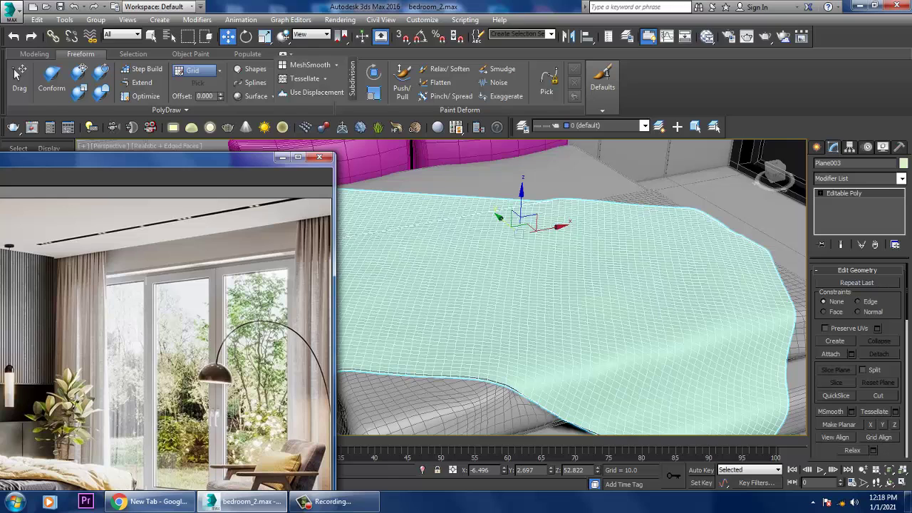
{"action": "left_click", "coordinate": [499, 82]}
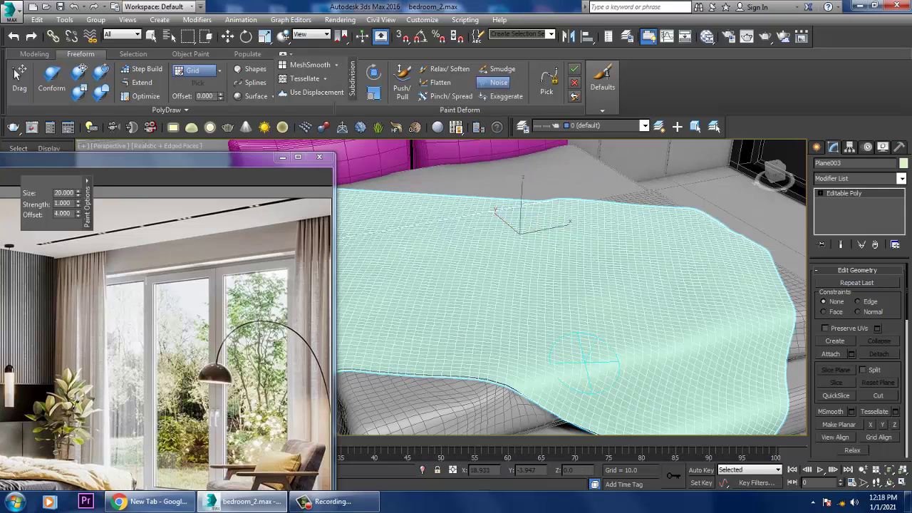
{"action": "middle_click_drag", "start_coordinate": [542, 242], "coordinate": [519, 250], "text": "alt"}
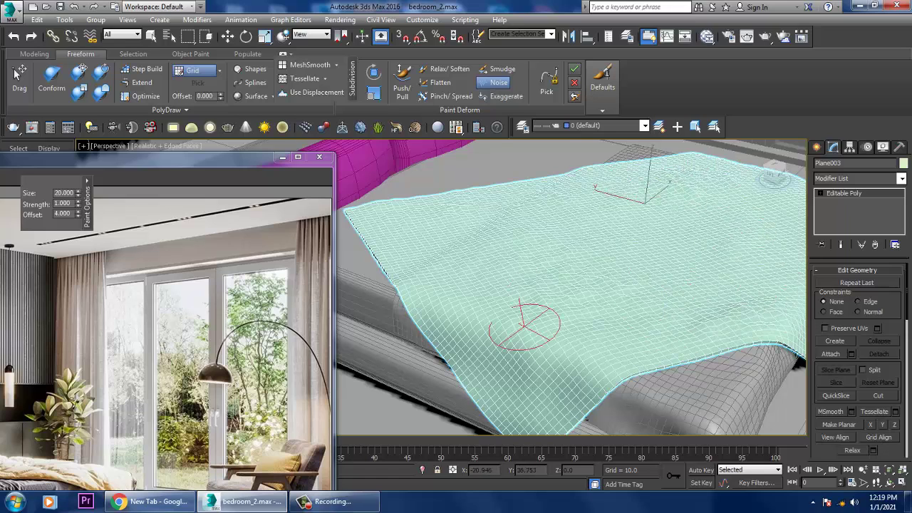
{"action": "mouse_move", "coordinate": [556, 307]}
{"action": "left_mouse_down"}
{"action": "mouse_move", "coordinate": [374, 233]}
{"action": "mouse_move", "coordinate": [393, 272]}
{"action": "mouse_move", "coordinate": [519, 335]}
{"action": "left_mouse_up"}
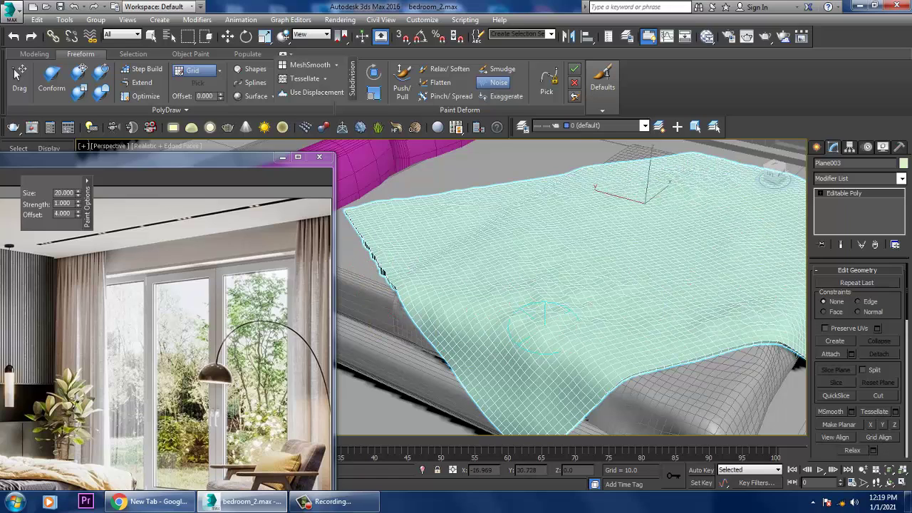
{"action": "key", "text": "ctrl+z"}
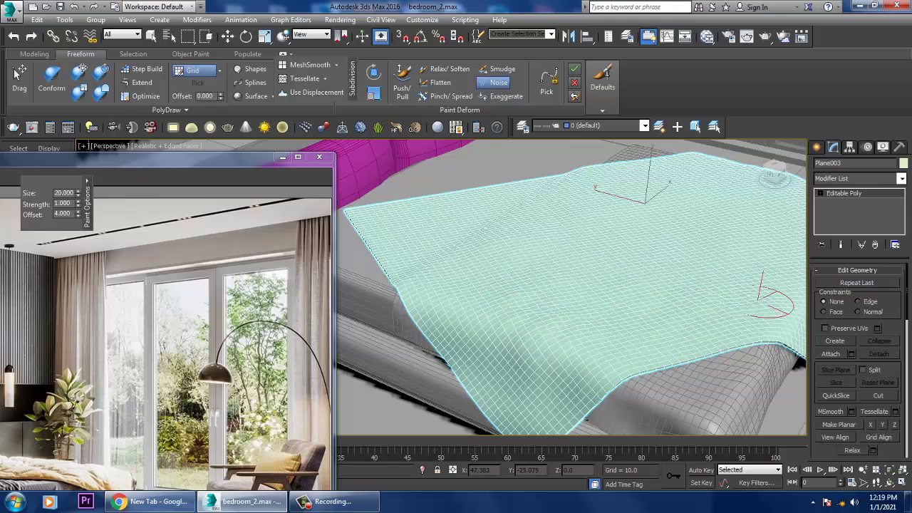
{"action": "middle_click_drag", "start_coordinate": [764, 302], "coordinate": [470, 280], "text": "alt"}
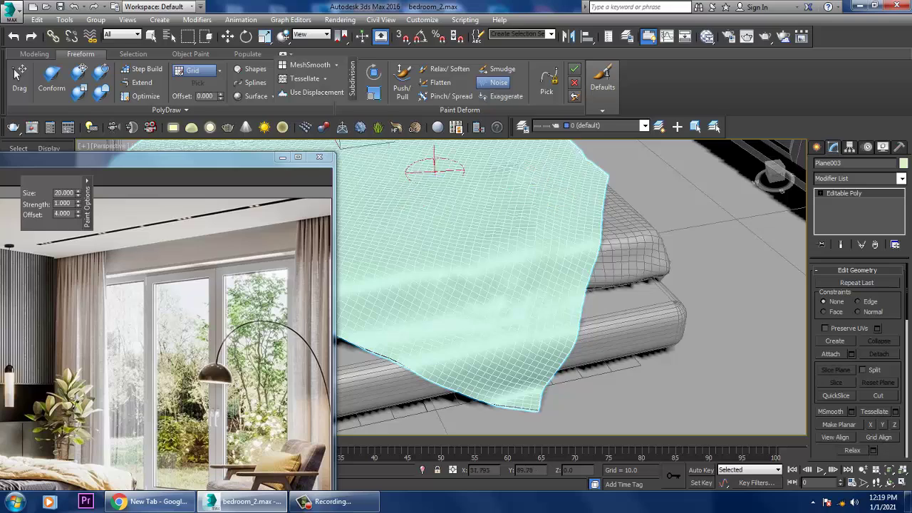
{"action": "mouse_move", "coordinate": [428, 163]}
{"action": "middle_mouse_down", "text": "alt"}
{"action": "mouse_move", "coordinate": [606, 189]}
{"action": "mouse_move", "coordinate": [597, 243]}
{"action": "middle_mouse_up", "text": "alt"}
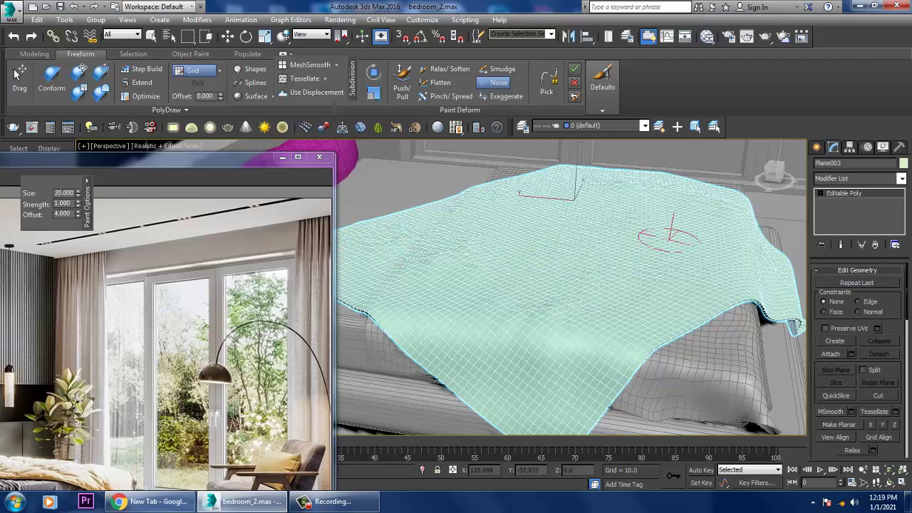
Step: Hide the edged faces and examine the wrinkled blanket on the bed
{"action": "key", "text": "F4"}
{"action": "scroll", "coordinate": [593, 245], "scroll_direction": "down", "scroll_amount": 5}
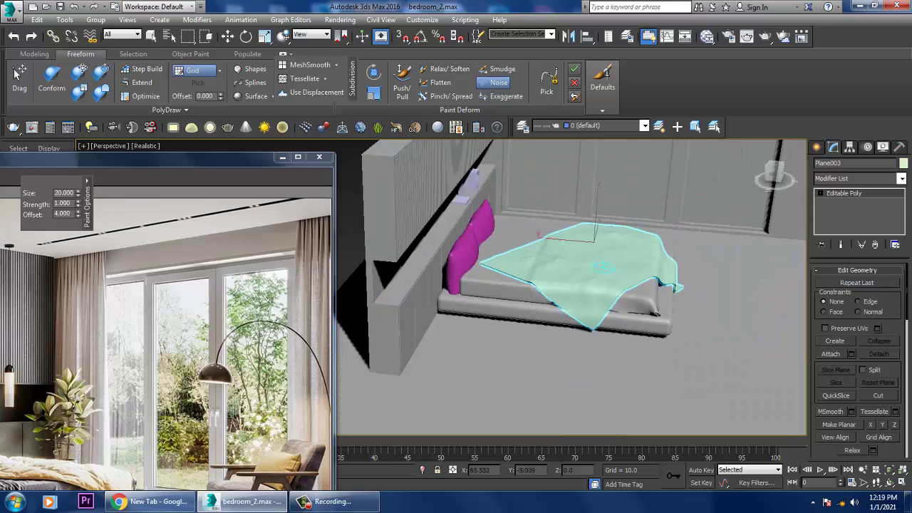
{"action": "middle_click_drag", "start_coordinate": [603, 265], "coordinate": [611, 294], "text": "alt"}
{"action": "scroll", "coordinate": [534, 242], "scroll_direction": "up", "scroll_amount": 3}
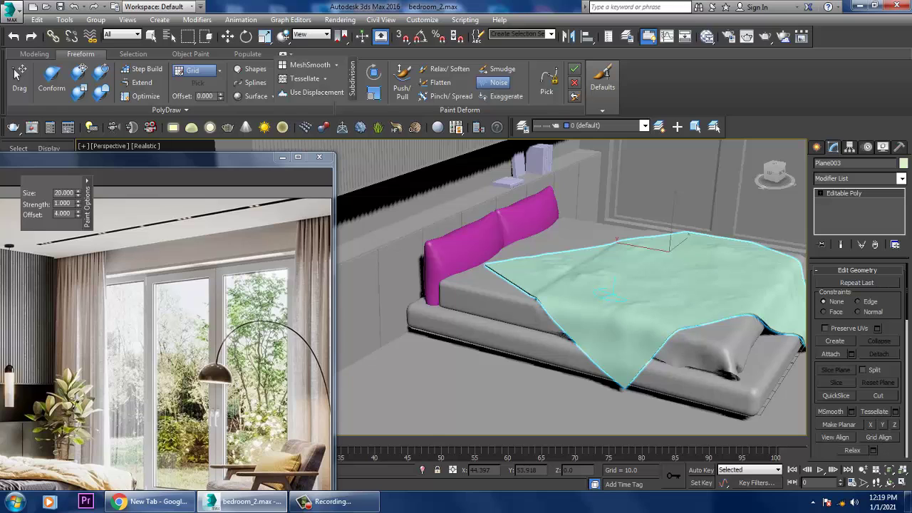
Step: Select all objects in the scene and assign them one common grey object colour
{"action": "key", "text": "ctrl+a"}
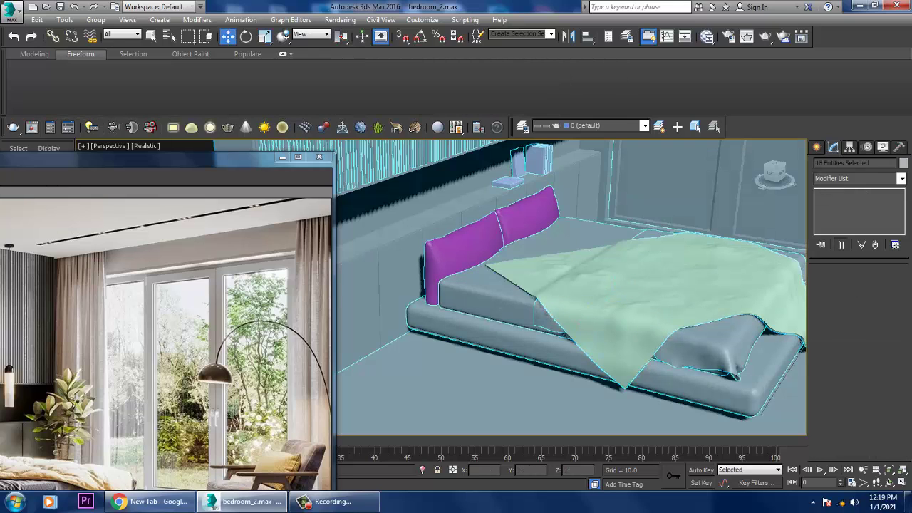
{"action": "left_click", "coordinate": [904, 163]}
{"action": "left_click", "coordinate": [514, 312]}
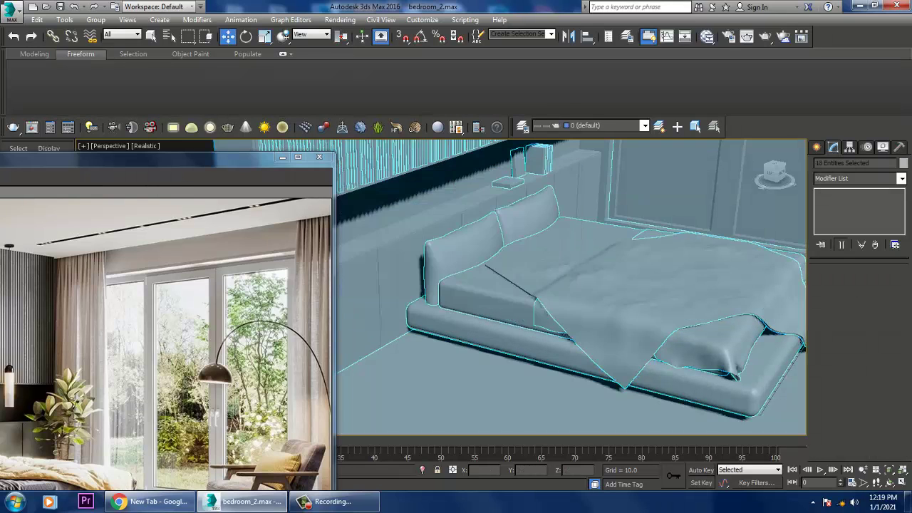
Step: Compare the bed with the reference image, select only the blanket and show the edged faces again
{"action": "left_click_drag", "start_coordinate": [179, 158], "coordinate": [249, 67]}
{"action": "middle_click_drag", "start_coordinate": [606, 271], "coordinate": [638, 300], "text": "alt"}
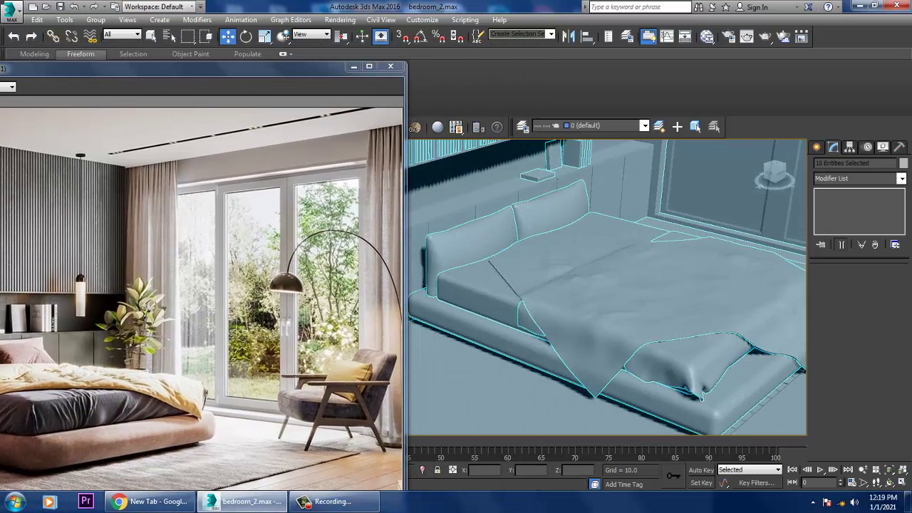
{"action": "scroll", "coordinate": [607, 287], "scroll_direction": "up", "scroll_amount": 3}
{"action": "left_click_drag", "start_coordinate": [249, 69], "coordinate": [198, 52]}
{"action": "middle_click_drag", "start_coordinate": [606, 285], "coordinate": [581, 239], "text": "alt"}
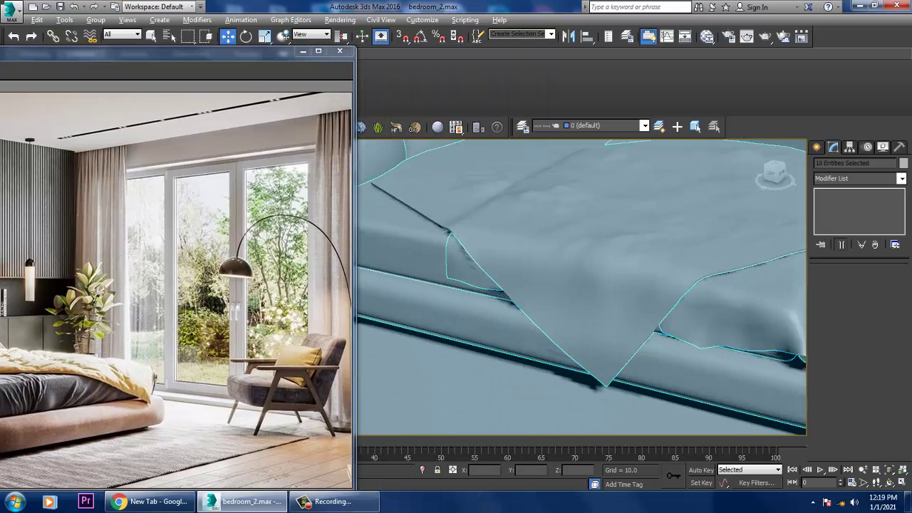
{"action": "middle_click_drag", "start_coordinate": [620, 267], "coordinate": [633, 311], "text": "alt"}
{"action": "left_click", "coordinate": [634, 312]}
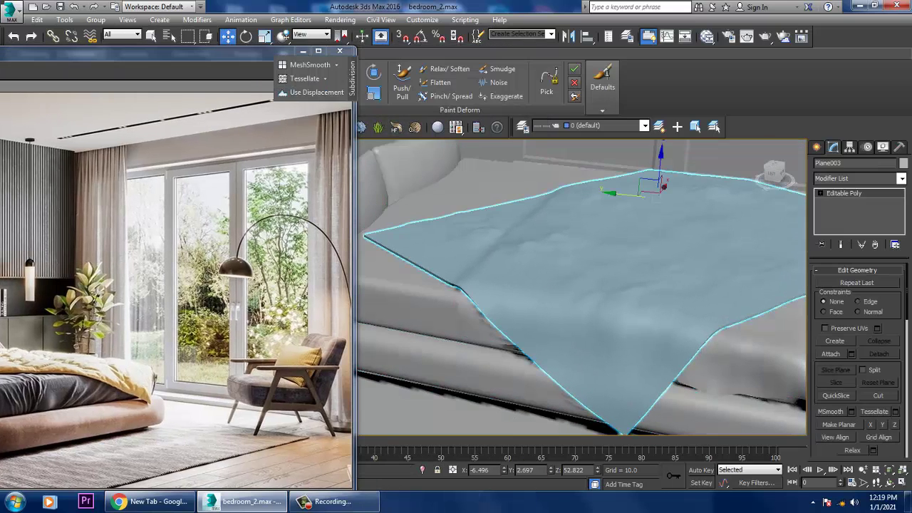
{"action": "key", "text": "F4"}
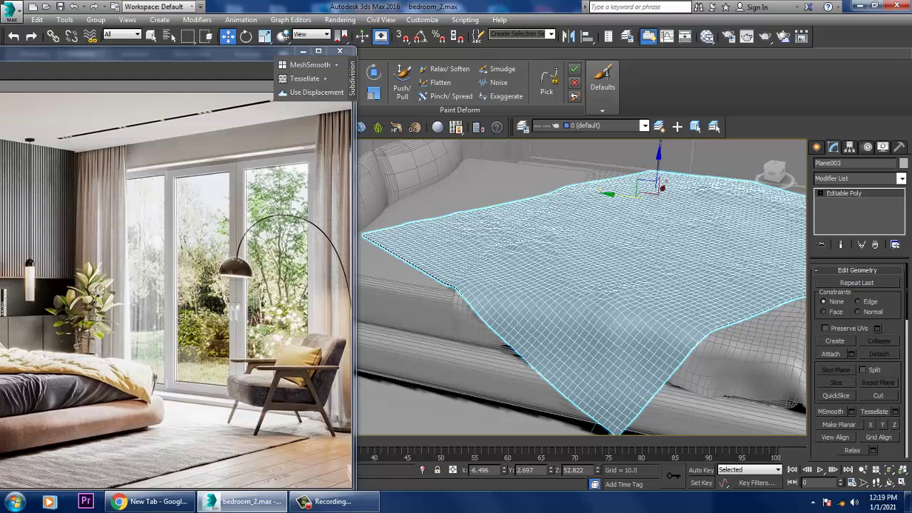
Step: Push the blanket's front edge and pillow-side corner out of line with the Move Conform brush
{"action": "middle_click_drag", "start_coordinate": [634, 311], "coordinate": [570, 299]}
{"action": "middle_click_drag", "start_coordinate": [663, 335], "coordinate": [684, 310]}
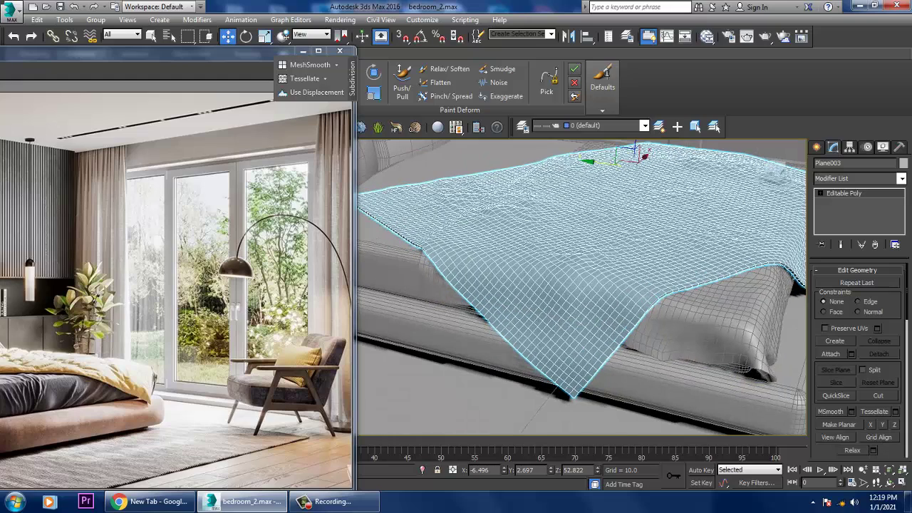
{"action": "left_click_drag", "start_coordinate": [192, 51], "coordinate": [194, 246]}
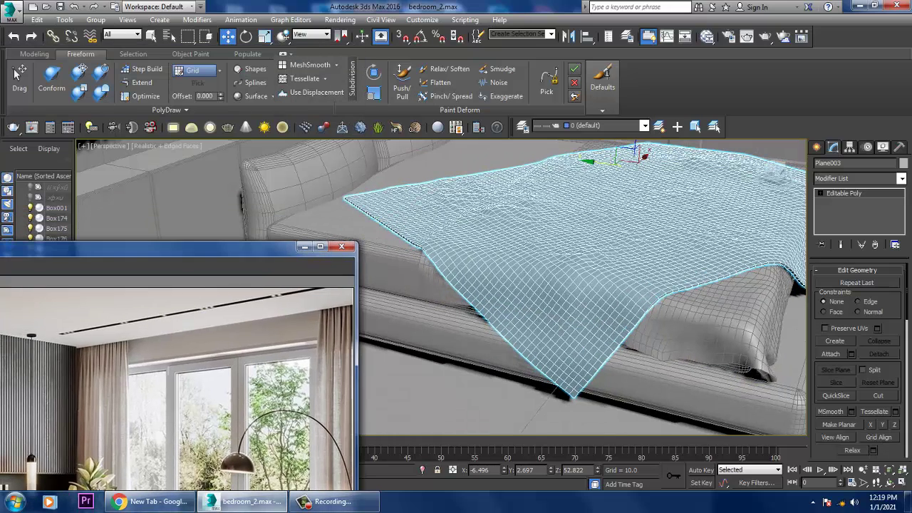
{"action": "left_click", "coordinate": [78, 72]}
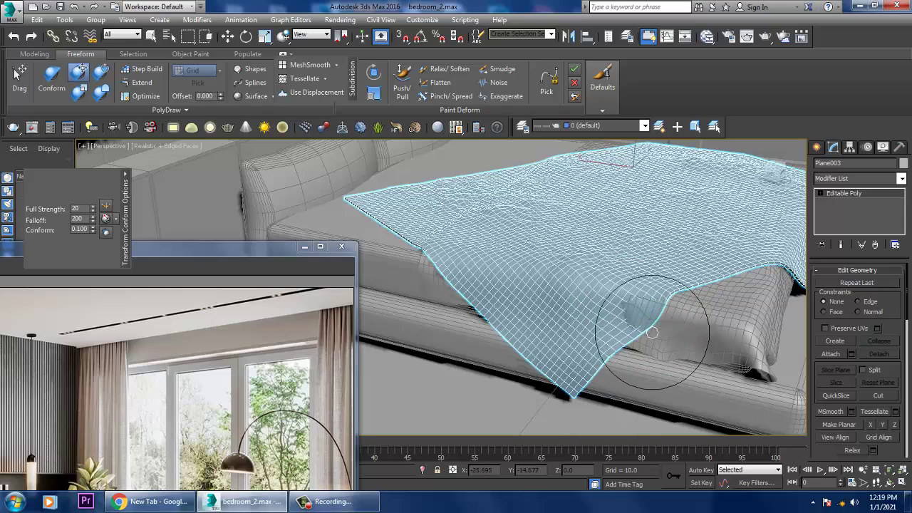
{"action": "left_click_drag", "start_coordinate": [360, 187], "coordinate": [372, 181]}
{"action": "mouse_move", "coordinate": [373, 181]}
{"action": "middle_mouse_down", "text": "alt"}
{"action": "mouse_move", "coordinate": [449, 190]}
{"action": "mouse_move", "coordinate": [466, 212]}
{"action": "mouse_move", "coordinate": [410, 239]}
{"action": "middle_mouse_up", "text": "alt"}
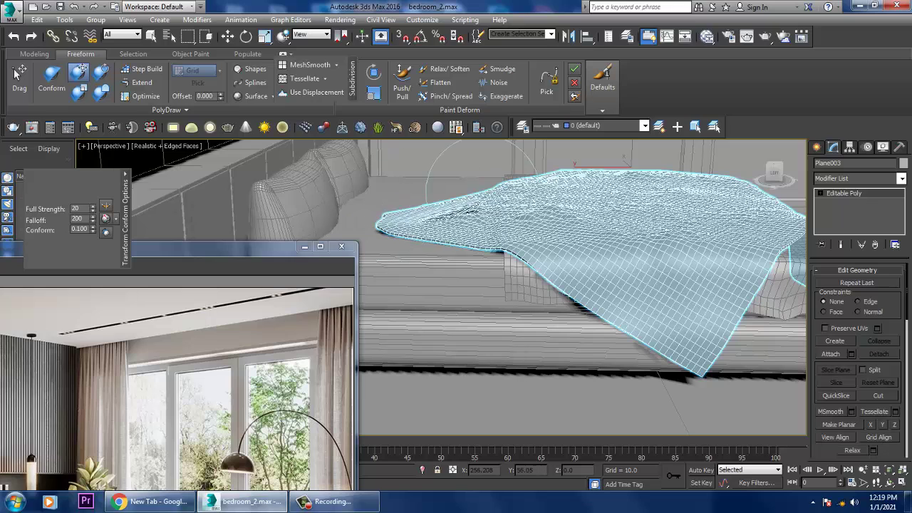
Step: Bend the blanket's pillow-side corner upward with the Move Conform brush and work its edge into a gentle wave
{"action": "mouse_move", "coordinate": [441, 197]}
{"action": "left_mouse_down"}
{"action": "mouse_move", "coordinate": [377, 204]}
{"action": "mouse_move", "coordinate": [376, 194]}
{"action": "left_mouse_up"}
{"action": "middle_click_drag", "start_coordinate": [377, 192], "coordinate": [418, 173], "text": "alt"}
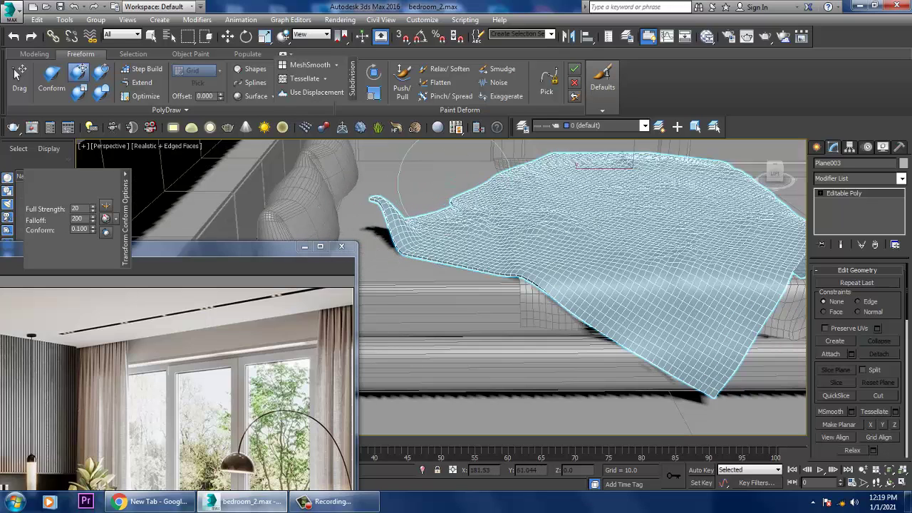
{"action": "mouse_move", "coordinate": [376, 198]}
{"action": "left_mouse_down"}
{"action": "mouse_move", "coordinate": [444, 189]}
{"action": "mouse_move", "coordinate": [484, 221]}
{"action": "left_mouse_up"}
{"action": "mouse_move", "coordinate": [486, 232]}
{"action": "middle_mouse_down", "text": "alt"}
{"action": "mouse_move", "coordinate": [483, 260]}
{"action": "mouse_move", "coordinate": [428, 235]}
{"action": "mouse_move", "coordinate": [534, 321]}
{"action": "mouse_move", "coordinate": [480, 242]}
{"action": "middle_mouse_up", "text": "alt"}
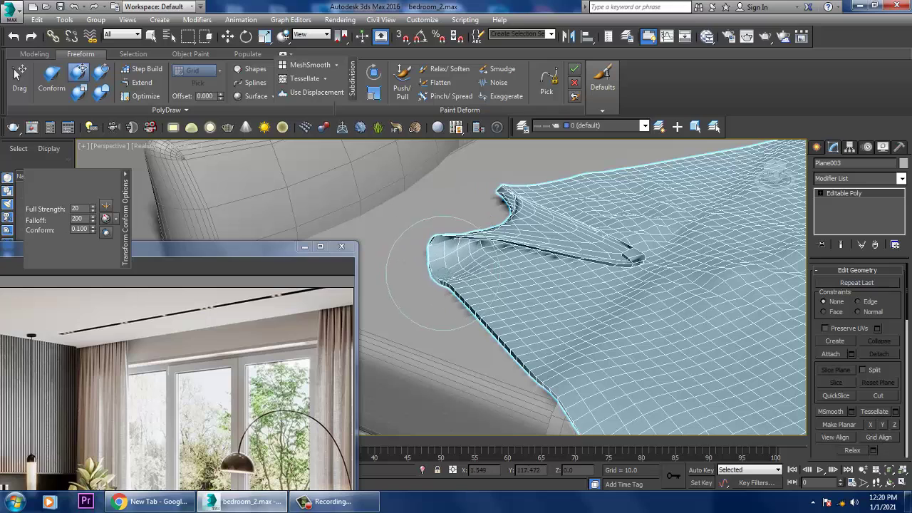
{"action": "mouse_move", "coordinate": [511, 193]}
{"action": "left_mouse_down"}
{"action": "mouse_move", "coordinate": [531, 200]}
{"action": "mouse_move", "coordinate": [555, 275]}
{"action": "mouse_move", "coordinate": [540, 275]}
{"action": "mouse_move", "coordinate": [611, 303]}
{"action": "left_mouse_up"}
{"action": "left_click", "coordinate": [446, 70]}
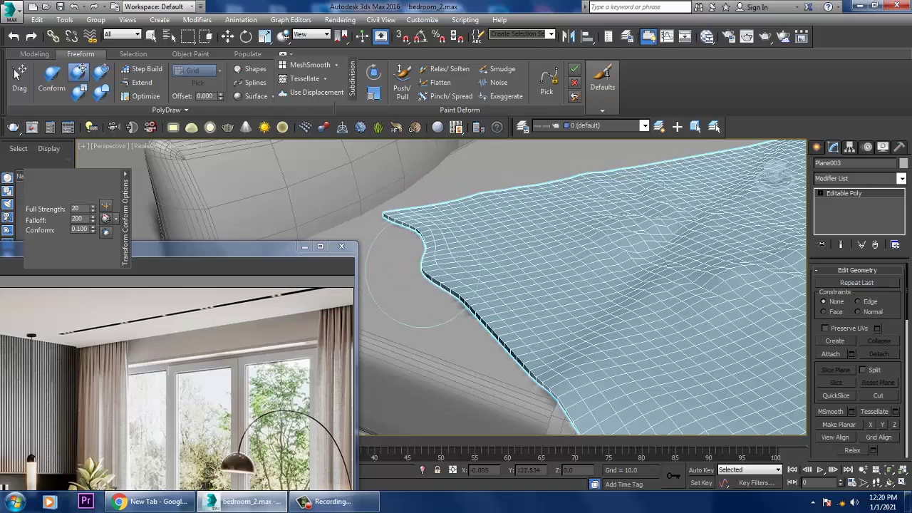
Step: Examine the blanket's drape from several angles against the throw in the reference image, and leave the conform brush
{"action": "scroll", "coordinate": [474, 280], "scroll_direction": "down", "scroll_amount": 5}
{"action": "middle_click_drag", "start_coordinate": [474, 281], "coordinate": [555, 267], "text": "alt"}
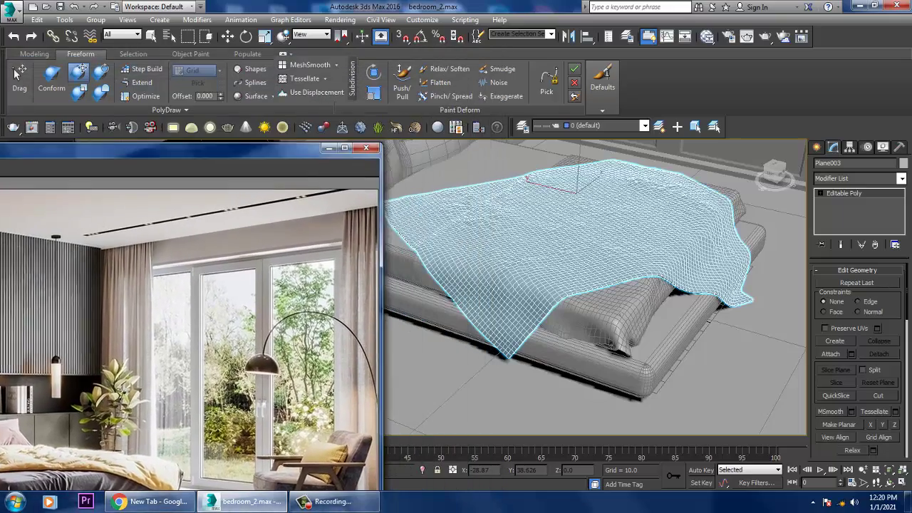
{"action": "left_click_drag", "start_coordinate": [246, 150], "coordinate": [235, 169]}
{"action": "mouse_move", "coordinate": [681, 249]}
{"action": "middle_mouse_down"}
{"action": "mouse_move", "coordinate": [592, 229]}
{"action": "mouse_move", "coordinate": [613, 226]}
{"action": "mouse_move", "coordinate": [586, 259]}
{"action": "mouse_move", "coordinate": [651, 242]}
{"action": "middle_mouse_up"}
{"action": "scroll", "coordinate": [586, 259], "scroll_direction": "up", "scroll_amount": 3}
{"action": "scroll", "coordinate": [593, 247], "scroll_direction": "down", "scroll_amount": 5}
{"action": "scroll", "coordinate": [592, 266], "scroll_direction": "up", "scroll_amount": 4}
{"action": "scroll", "coordinate": [639, 241], "scroll_direction": "down", "scroll_amount": 3}
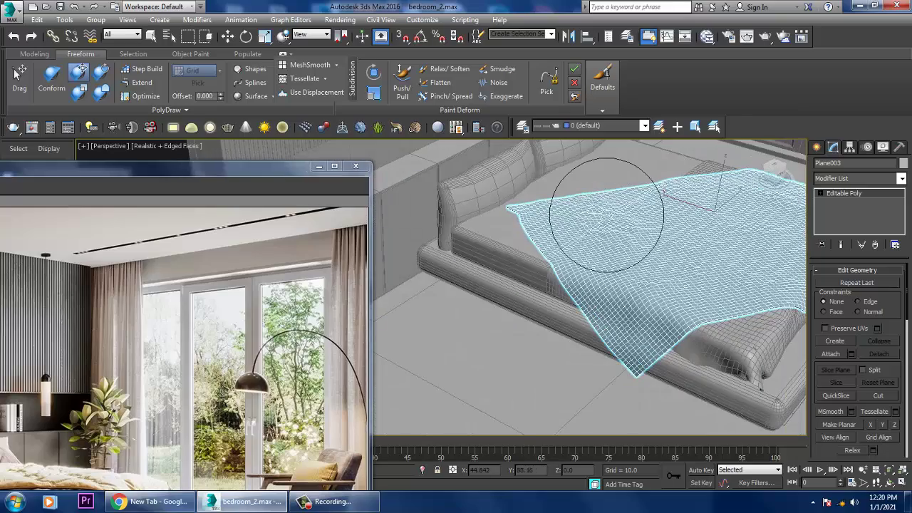
{"action": "mouse_move", "coordinate": [652, 224]}
{"action": "middle_mouse_down", "text": "alt"}
{"action": "mouse_move", "coordinate": [670, 239]}
{"action": "mouse_move", "coordinate": [683, 235]}
{"action": "middle_mouse_up", "text": "alt"}
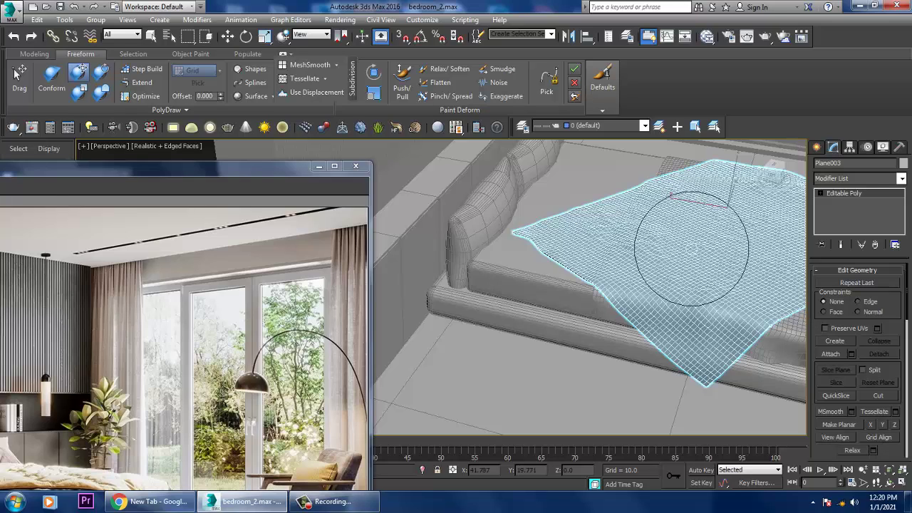
{"action": "key", "text": "w"}
{"action": "scroll", "coordinate": [588, 214], "scroll_direction": "down", "scroll_amount": 5}
{"action": "scroll", "coordinate": [763, 208], "scroll_direction": "up", "scroll_amount": 5}
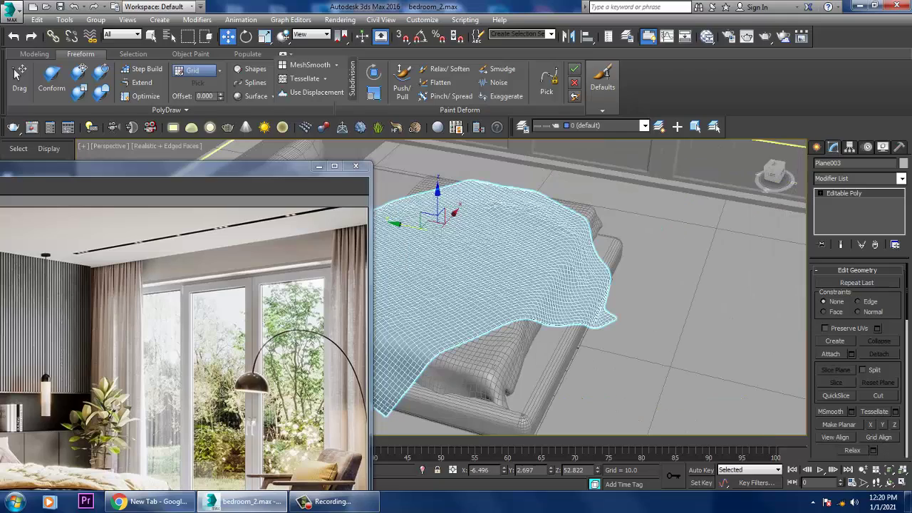
Step: Apply an FFD(box) 4x4x4 modifier to the blanket and open its control points for editing in wireframe view
{"action": "middle_click_drag", "start_coordinate": [571, 306], "coordinate": [688, 316]}
{"action": "key", "text": "f"}
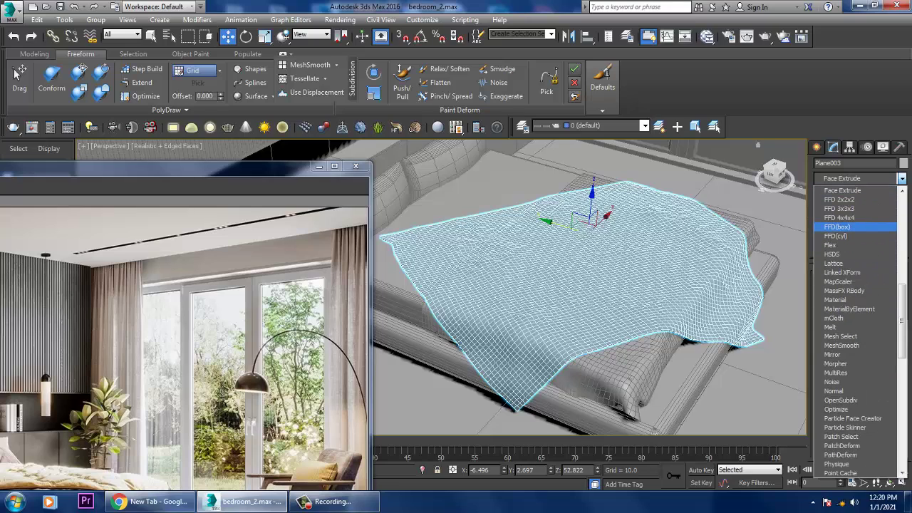
{"action": "left_click", "coordinate": [838, 227]}
{"action": "middle_click_drag", "start_coordinate": [570, 300], "coordinate": [677, 288], "text": "alt"}
{"action": "key", "text": "F3"}
{"action": "left_click", "coordinate": [860, 193]}
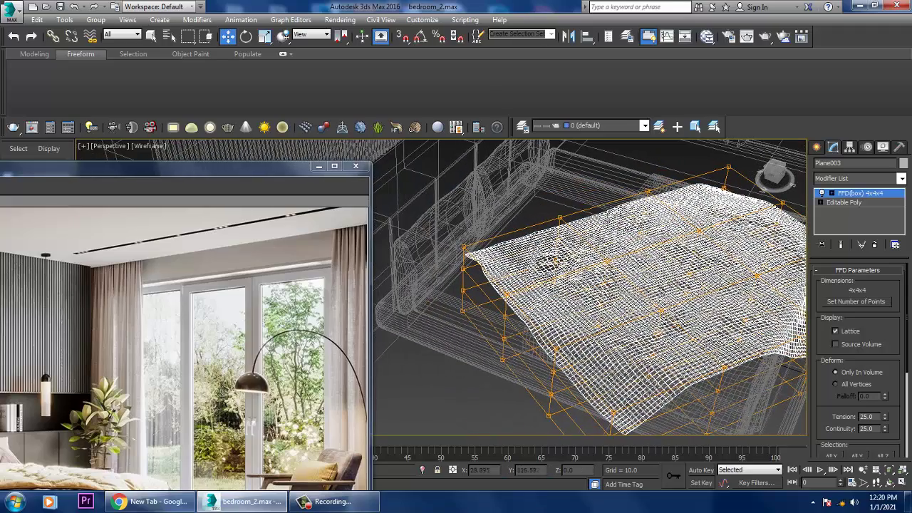
Step: Select the FFD control points at the blanket's pillow-side end, try rotating them and undo the rotation
{"action": "left_click", "coordinate": [463, 268]}
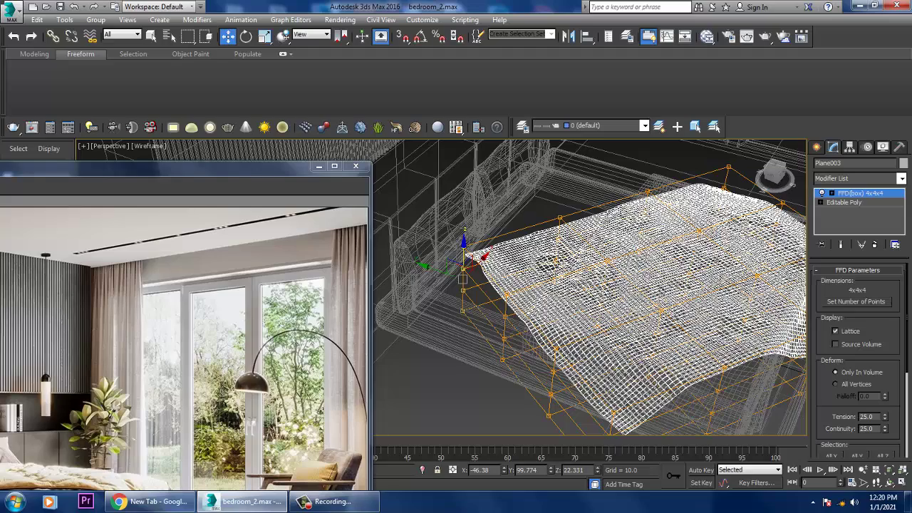
{"action": "left_click_drag", "start_coordinate": [463, 262], "coordinate": [545, 251]}
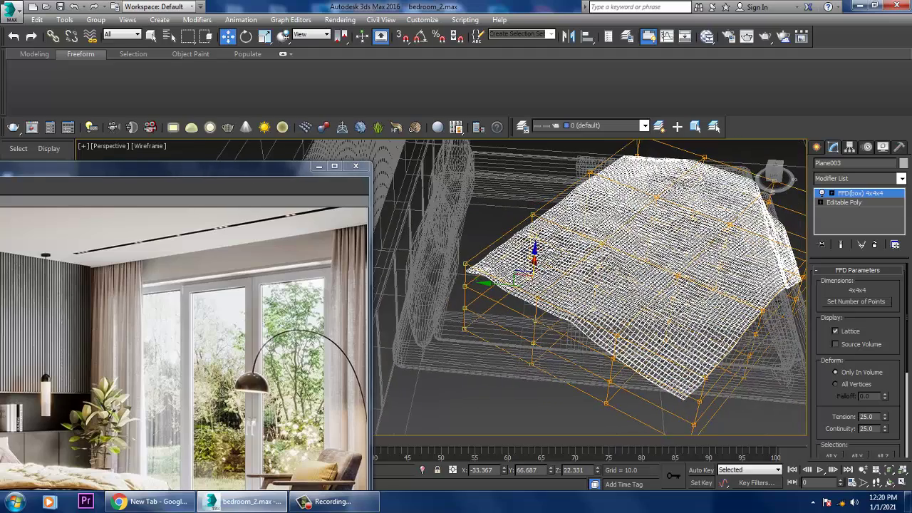
{"action": "key", "text": "F3"}
{"action": "left_click_drag", "start_coordinate": [534, 266], "coordinate": [534, 264]}
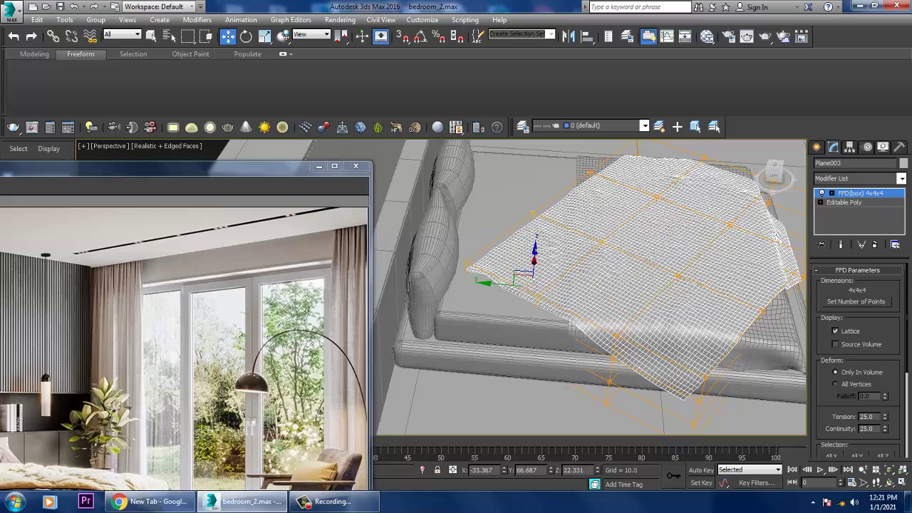
{"action": "middle_click_drag", "start_coordinate": [534, 264], "coordinate": [532, 221], "text": "alt"}
{"action": "key", "text": "e"}
{"action": "left_click_drag", "start_coordinate": [498, 261], "coordinate": [553, 174]}
{"action": "key", "text": "ctrl+z"}
{"action": "key", "text": "w"}
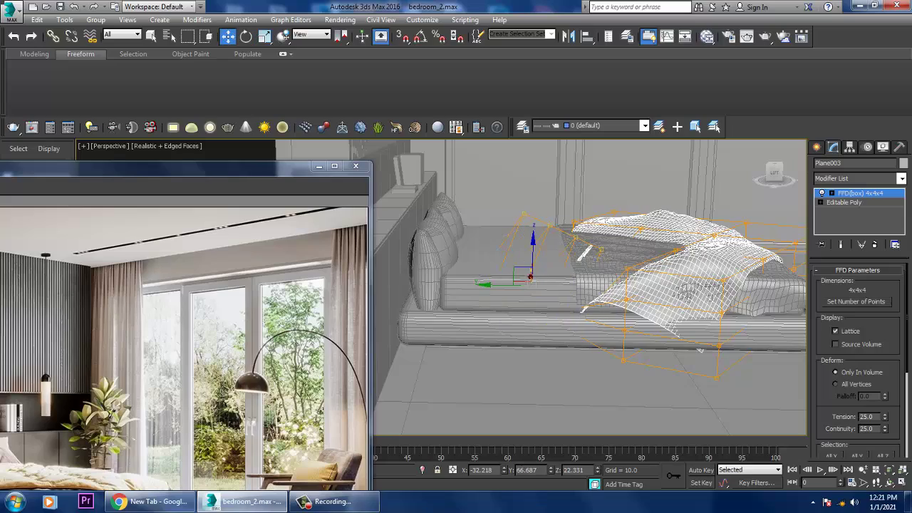
Step: Raise the selected control points to lift the blanket's pillow-side end high above the mattress
{"action": "left_click_drag", "start_coordinate": [534, 252], "coordinate": [533, 144]}
{"action": "middle_click_drag", "start_coordinate": [533, 146], "coordinate": [478, 178], "text": "alt"}
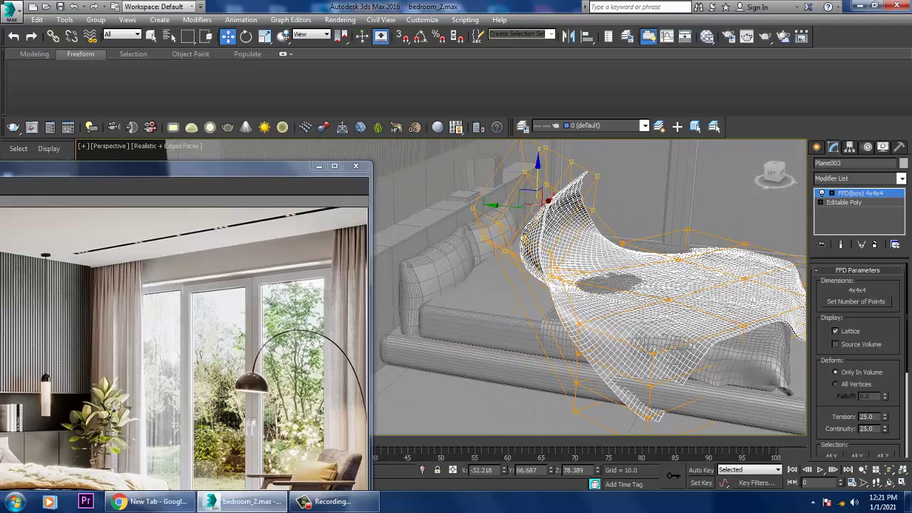
{"action": "mouse_move", "coordinate": [539, 165]}
{"action": "left_mouse_down"}
{"action": "mouse_move", "coordinate": [538, 176]}
{"action": "mouse_move", "coordinate": [538, 154]}
{"action": "left_mouse_up"}
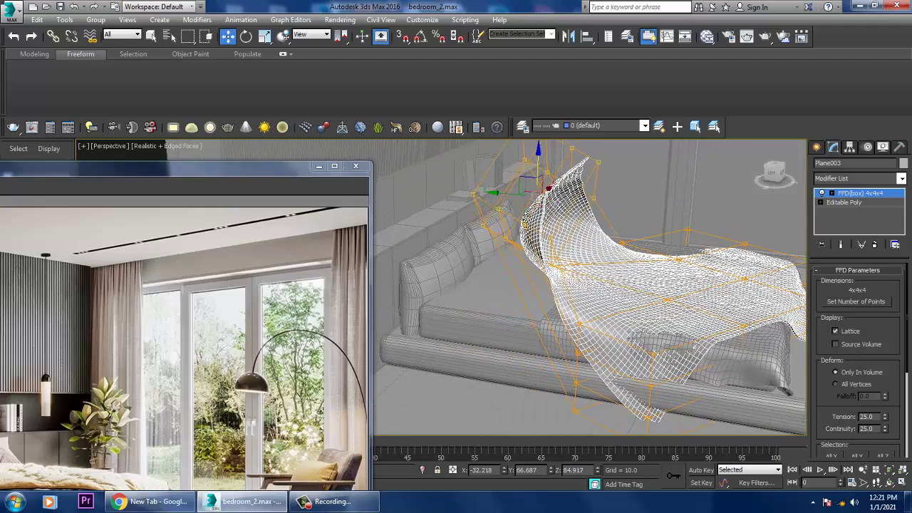
{"action": "mouse_move", "coordinate": [538, 154]}
{"action": "middle_mouse_down", "text": "alt"}
{"action": "mouse_move", "coordinate": [579, 135]}
{"action": "mouse_move", "coordinate": [542, 166]}
{"action": "middle_mouse_up", "text": "alt"}
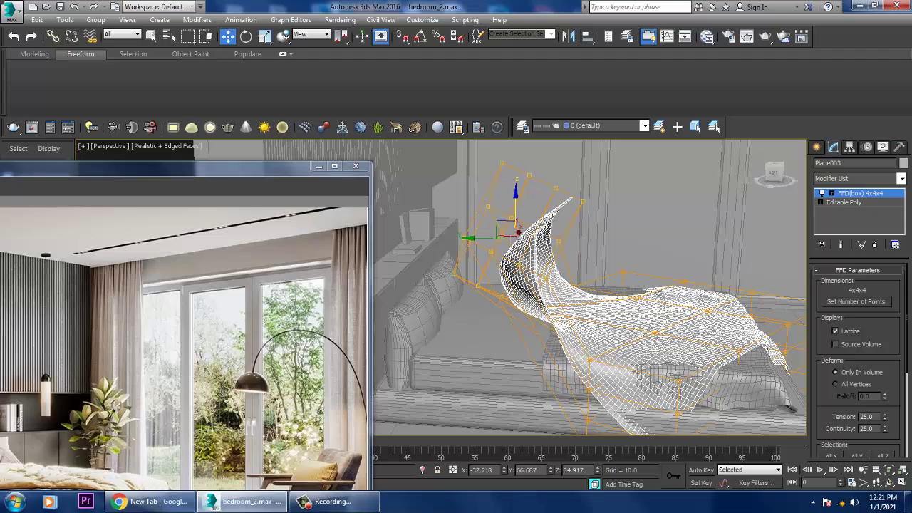
{"action": "mouse_move", "coordinate": [516, 201]}
{"action": "left_mouse_down"}
{"action": "mouse_move", "coordinate": [516, 222]}
{"action": "mouse_move", "coordinate": [516, 197]}
{"action": "left_mouse_up"}
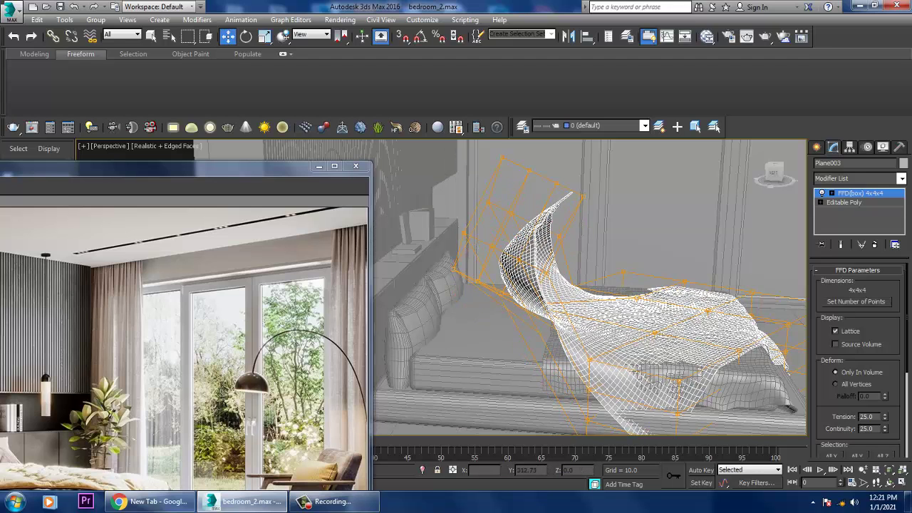
Step: Lower the upper lifted control points to curl the blanket's end over, and undo the lifting and curling
{"action": "left_click_drag", "start_coordinate": [611, 227], "coordinate": [611, 227]}
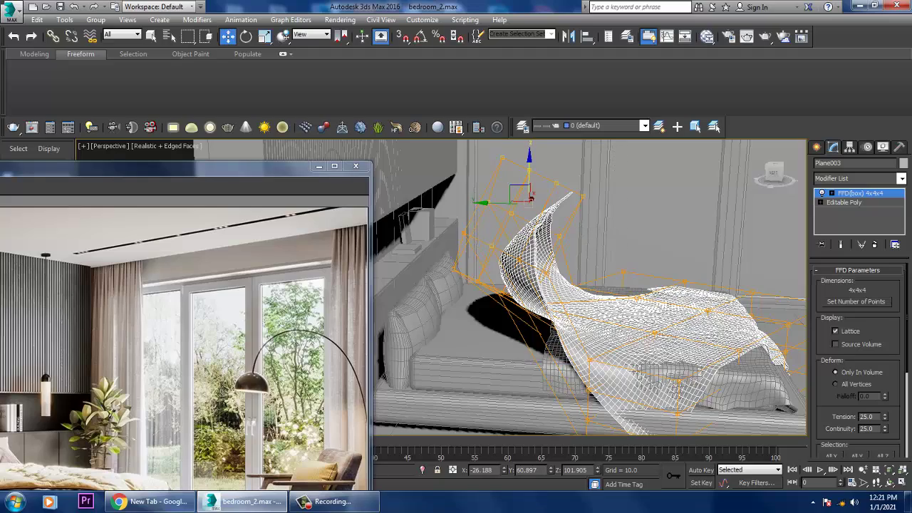
{"action": "left_click_drag", "start_coordinate": [530, 172], "coordinate": [530, 240]}
{"action": "middle_click_drag", "start_coordinate": [530, 241], "coordinate": [449, 256], "text": "alt"}
{"action": "scroll", "coordinate": [521, 250], "scroll_direction": "up", "scroll_amount": 3}
{"action": "middle_click_drag", "start_coordinate": [520, 249], "coordinate": [556, 246], "text": "alt"}
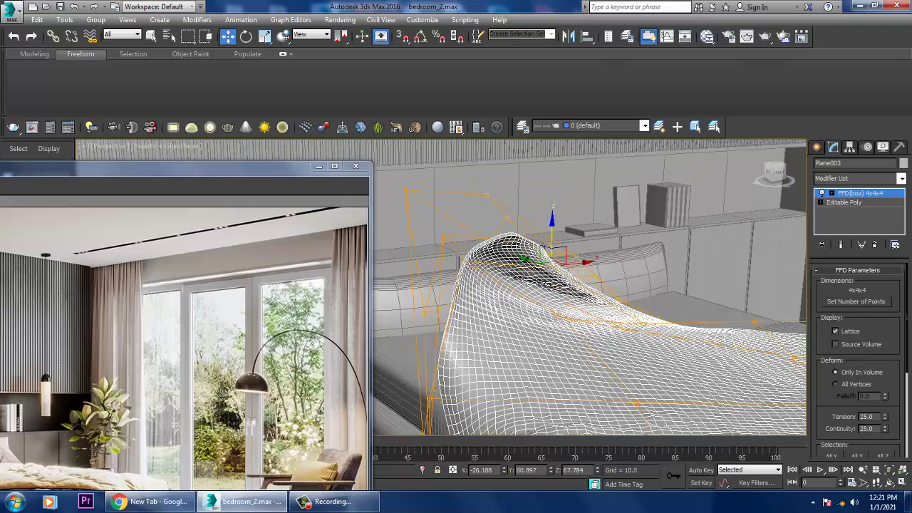
{"action": "left_click_drag", "start_coordinate": [552, 229], "coordinate": [536, 365]}
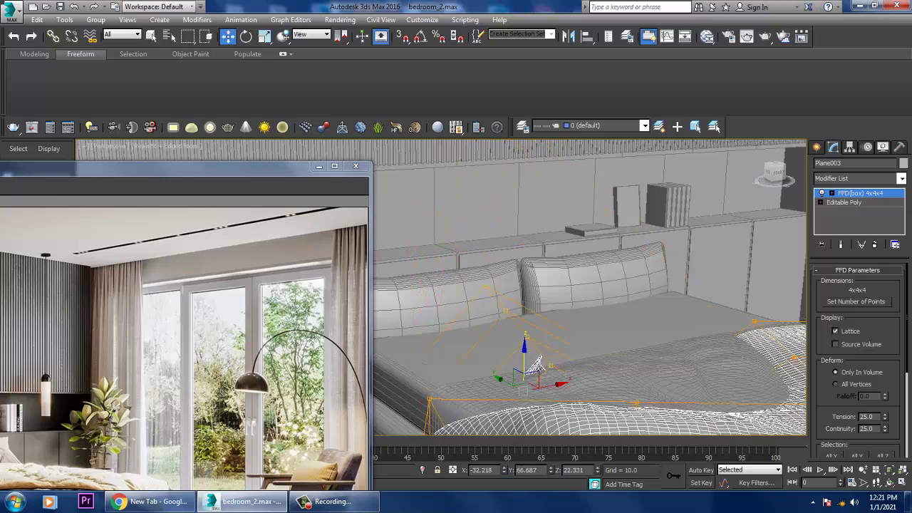
{"action": "scroll", "coordinate": [540, 365], "scroll_direction": "down", "scroll_amount": 2}
{"action": "middle_click_drag", "start_coordinate": [540, 365], "coordinate": [629, 381], "text": "alt"}
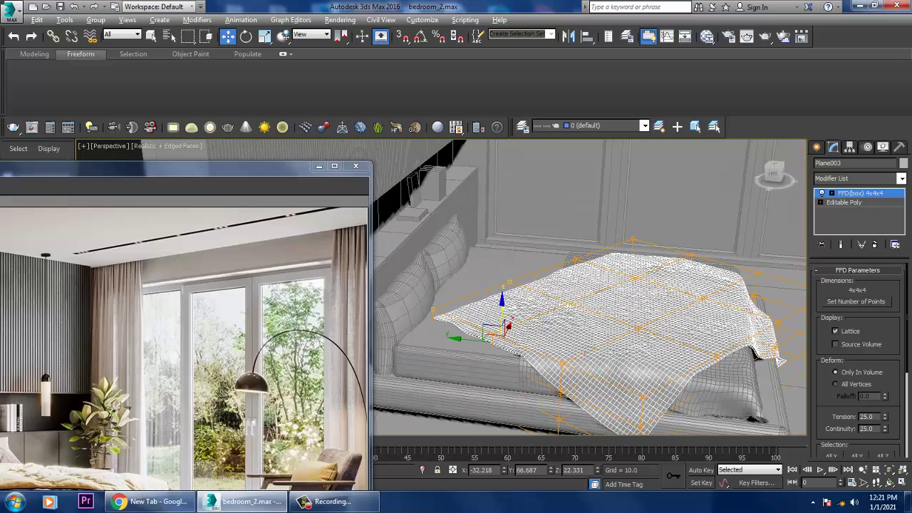
Step: Try to move the control points at the blanket's pillow-side corner inward, and undo the move
{"action": "mouse_move", "coordinate": [535, 347]}
{"action": "middle_mouse_down", "text": "alt"}
{"action": "mouse_move", "coordinate": [508, 346]}
{"action": "mouse_move", "coordinate": [550, 349]}
{"action": "middle_mouse_up", "text": "alt"}
{"action": "scroll", "coordinate": [507, 346], "scroll_direction": "up", "scroll_amount": 2}
{"action": "key", "text": "F3"}
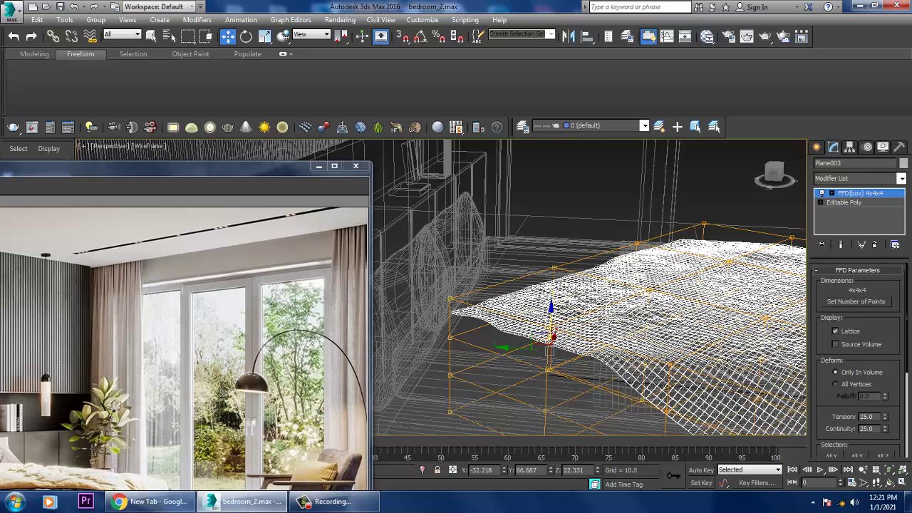
{"action": "key", "text": "F3"}
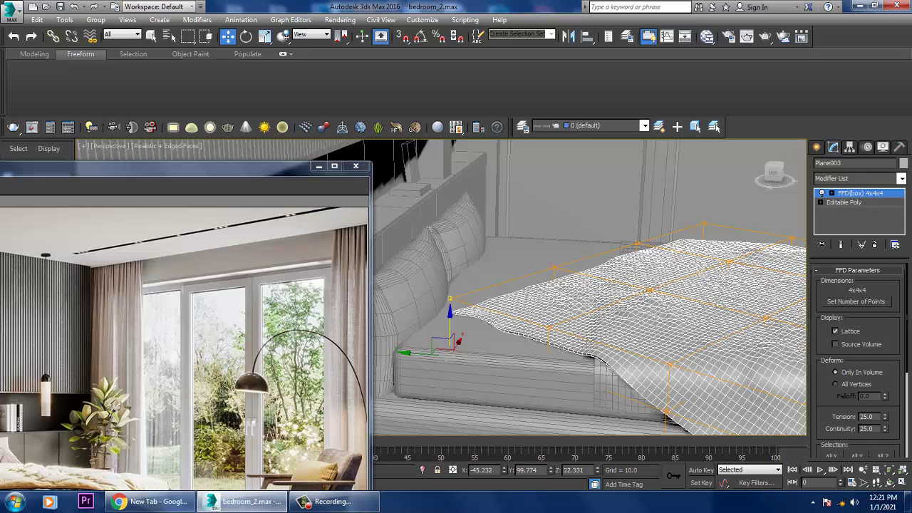
{"action": "left_click_drag", "start_coordinate": [451, 331], "coordinate": [508, 324]}
{"action": "key", "text": "ctrl+z"}
{"action": "key", "text": "ctrl+z"}
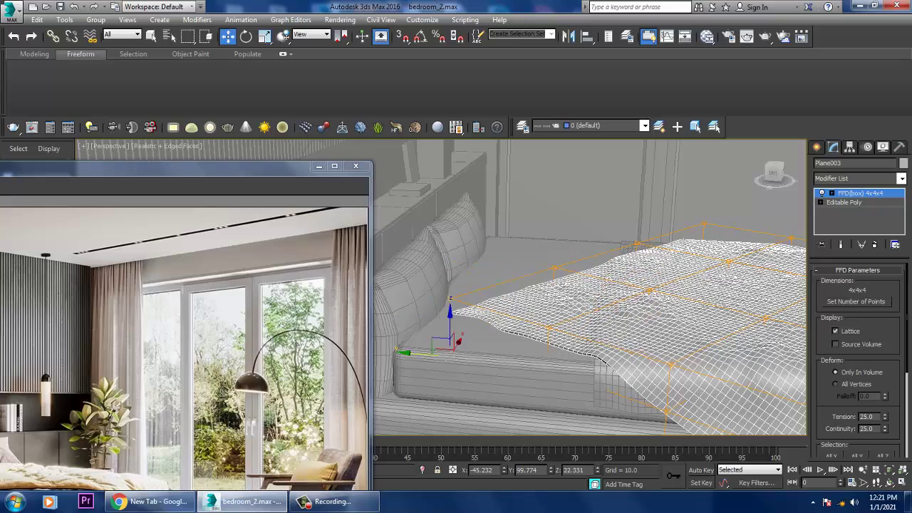
Step: Reposition the reference image and compare the whole bed and blanket with it from near and far
{"action": "scroll", "coordinate": [592, 285], "scroll_direction": "down", "scroll_amount": 5}
{"action": "middle_click_drag", "start_coordinate": [592, 285], "coordinate": [510, 310], "text": "alt"}
{"action": "scroll", "coordinate": [523, 314], "scroll_direction": "up", "scroll_amount": 4}
{"action": "left_click_drag", "start_coordinate": [213, 167], "coordinate": [195, 92]}
{"action": "middle_click_drag", "start_coordinate": [541, 307], "coordinate": [563, 309], "text": "alt"}
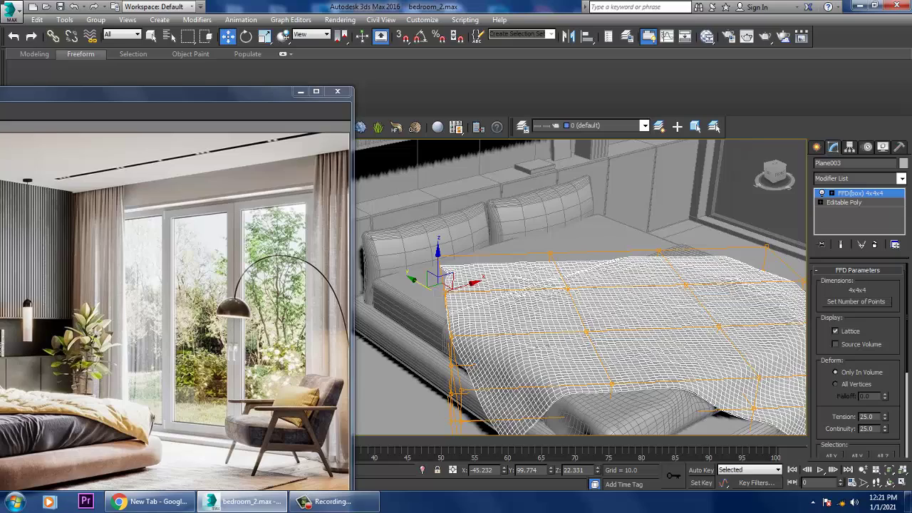
{"action": "middle_click_drag", "start_coordinate": [563, 309], "coordinate": [629, 315], "text": "alt"}
{"action": "scroll", "coordinate": [535, 263], "scroll_direction": "down", "scroll_amount": 5}
{"action": "middle_click_drag", "start_coordinate": [511, 278], "coordinate": [525, 265], "text": "alt"}
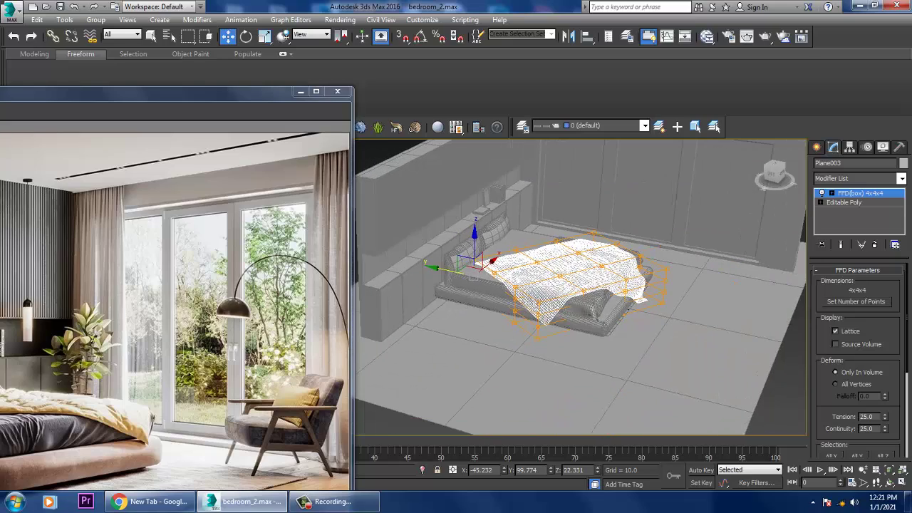
Step: Convert the blanket with its FFD modifier to an Editable Poly
{"action": "right_click", "coordinate": [523, 265]}
{"action": "right_click", "coordinate": [545, 271]}
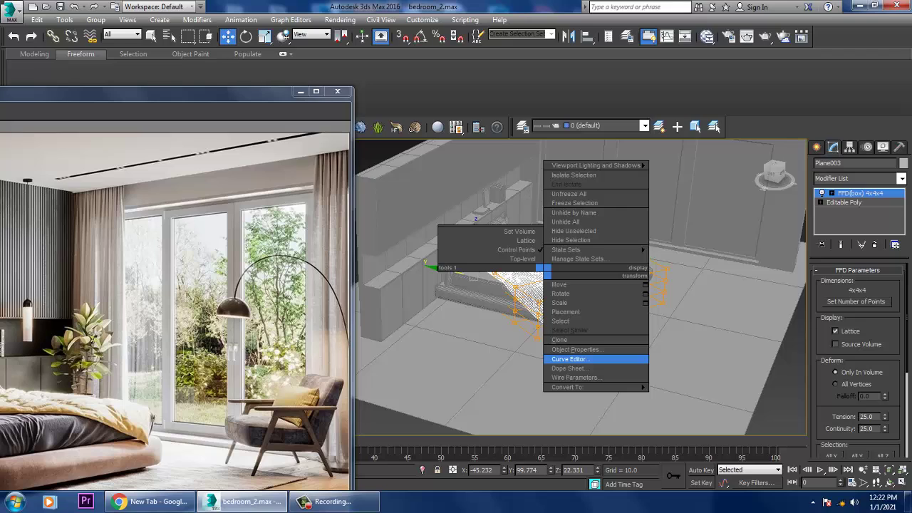
{"action": "left_click", "coordinate": [559, 359]}
{"action": "right_click", "coordinate": [550, 263]}
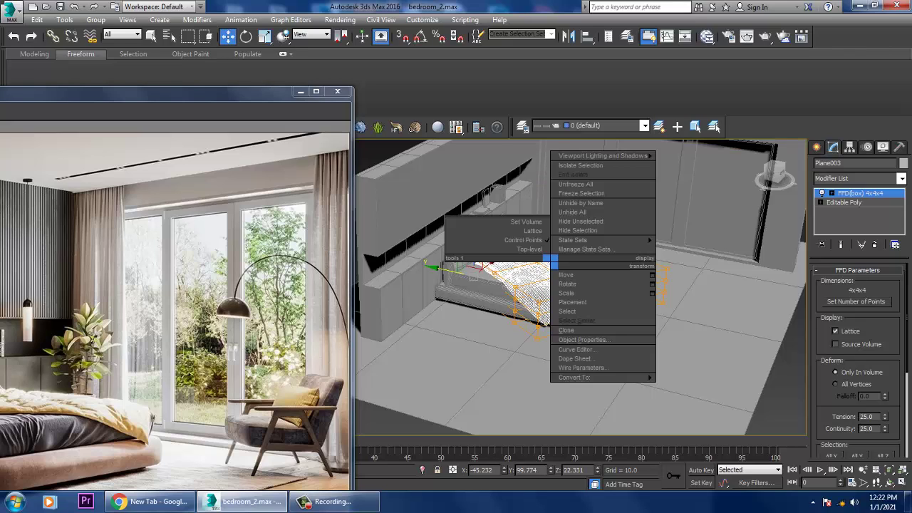
{"action": "mouse_move", "coordinate": [575, 378]}
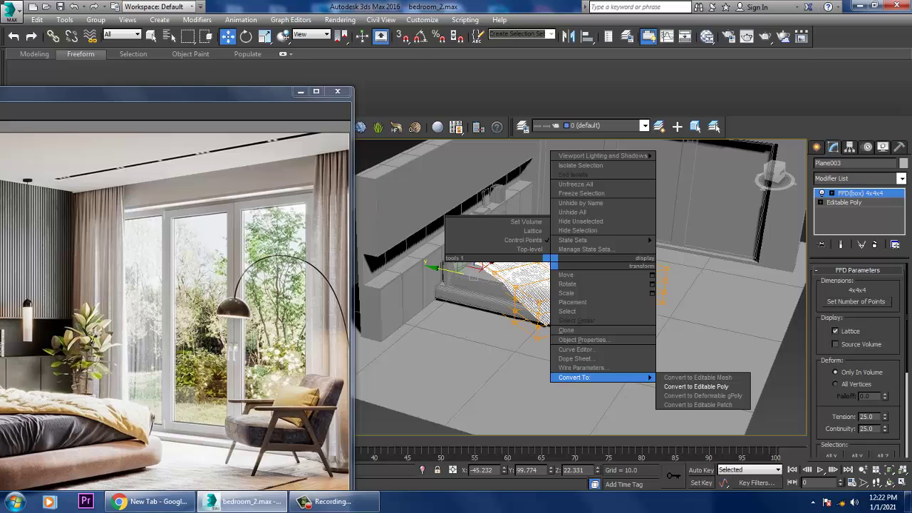
{"action": "left_click", "coordinate": [697, 386]}
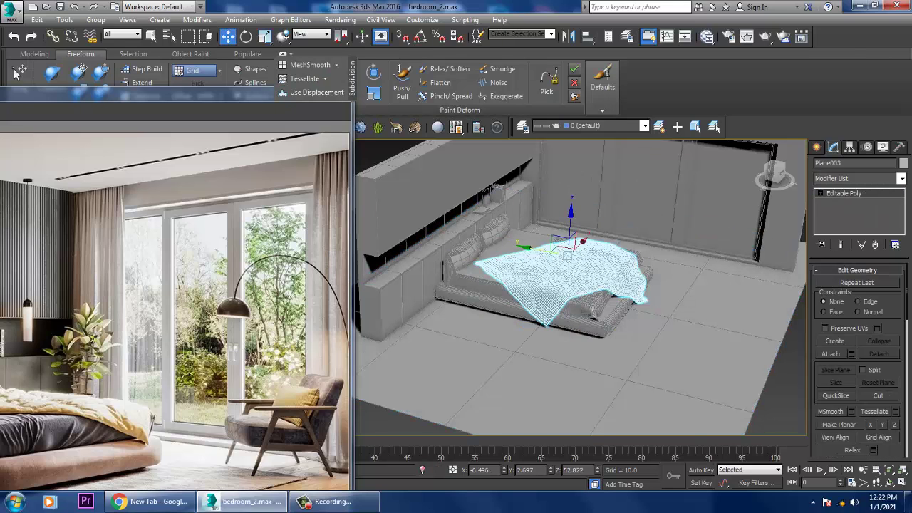
{"action": "middle_click_drag", "start_coordinate": [570, 285], "coordinate": [618, 305]}
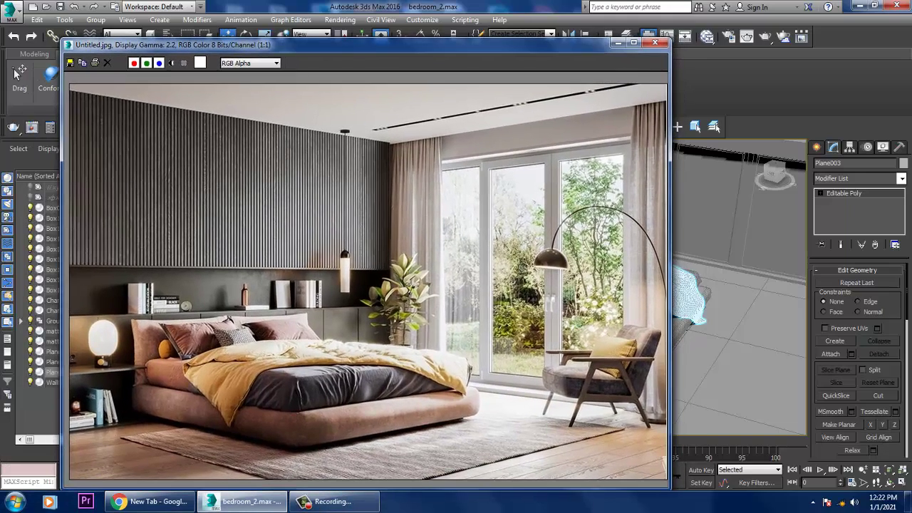
Step: Create a capsule primitive with radius about 6.5 and height about 36.5 on the mattress in front of the pillows
{"action": "left_click_drag", "start_coordinate": [399, 45], "coordinate": [260, 43]}
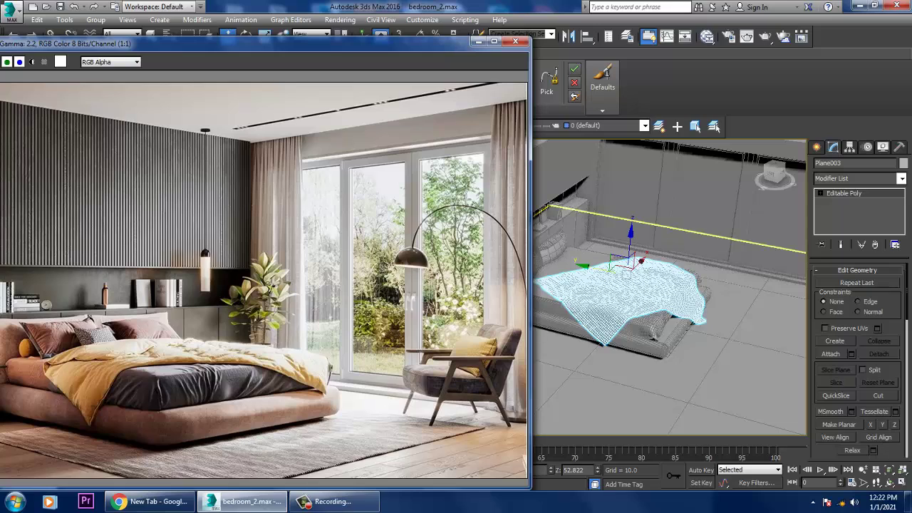
{"action": "mouse_move", "coordinate": [627, 274]}
{"action": "middle_mouse_down", "text": "alt"}
{"action": "mouse_move", "coordinate": [679, 268]}
{"action": "mouse_move", "coordinate": [642, 274]}
{"action": "middle_mouse_up", "text": "alt"}
{"action": "scroll", "coordinate": [678, 268], "scroll_direction": "up", "scroll_amount": 2}
{"action": "scroll", "coordinate": [645, 260], "scroll_direction": "up", "scroll_amount": 4}
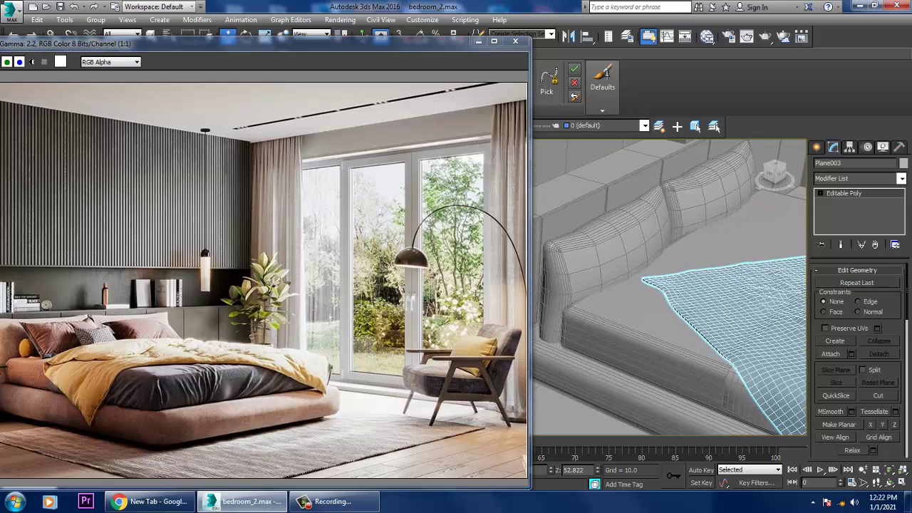
{"action": "left_click_drag", "start_coordinate": [413, 44], "coordinate": [279, 46]}
{"action": "middle_click_drag", "start_coordinate": [613, 264], "coordinate": [606, 261], "text": "alt"}
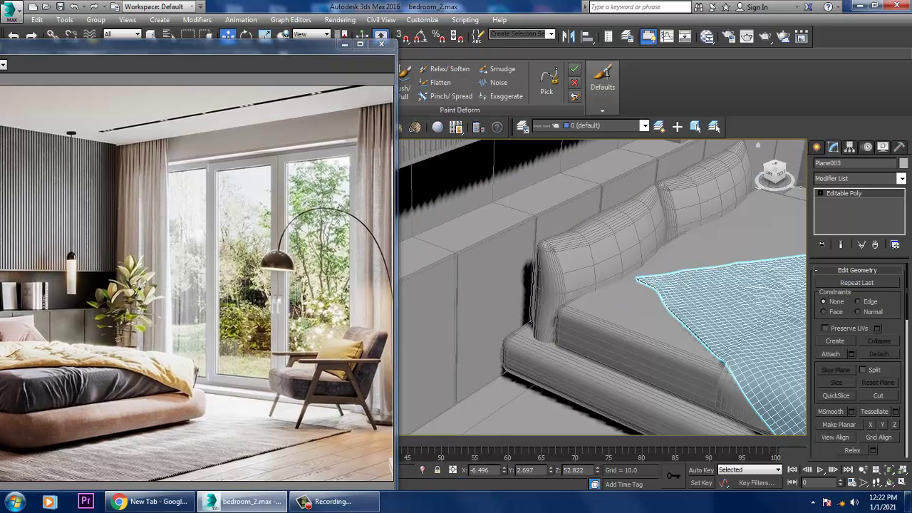
{"action": "left_click", "coordinate": [817, 146]}
{"action": "left_click", "coordinate": [859, 181]}
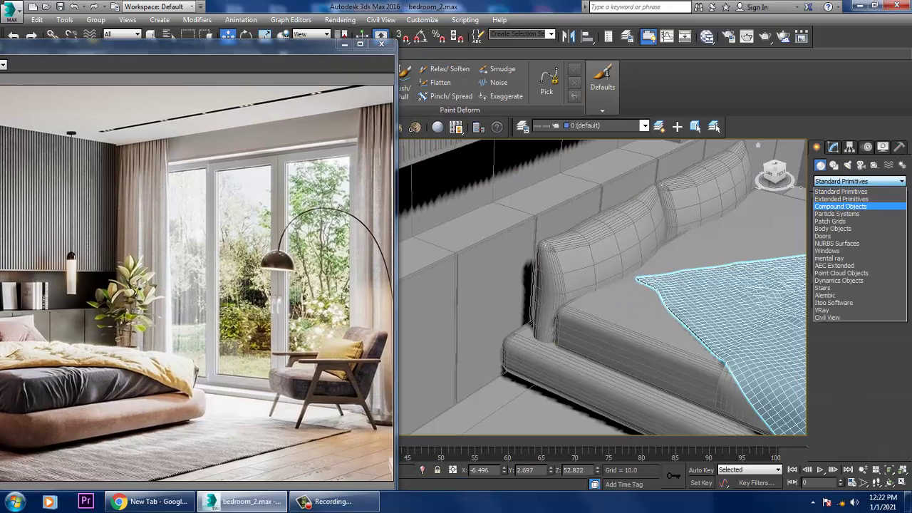
{"action": "left_click", "coordinate": [855, 201]}
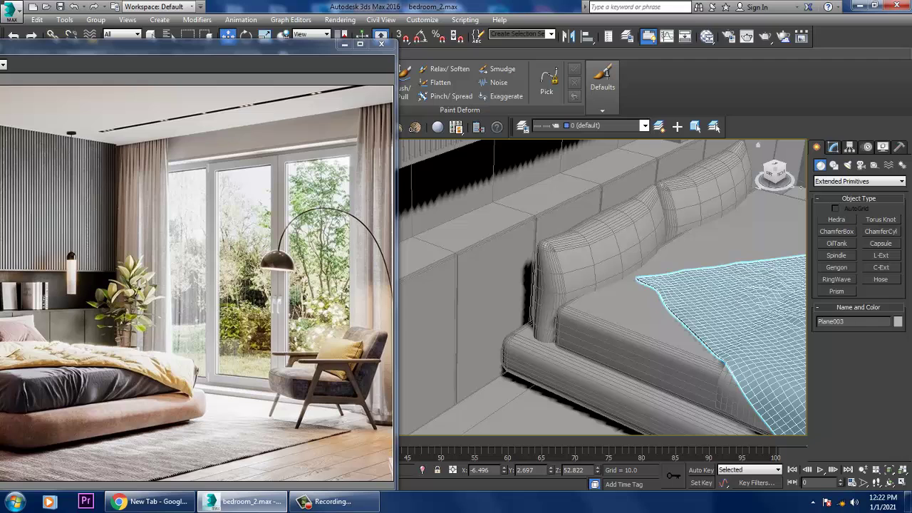
{"action": "left_click", "coordinate": [881, 243]}
{"action": "key", "text": "alt+w"}
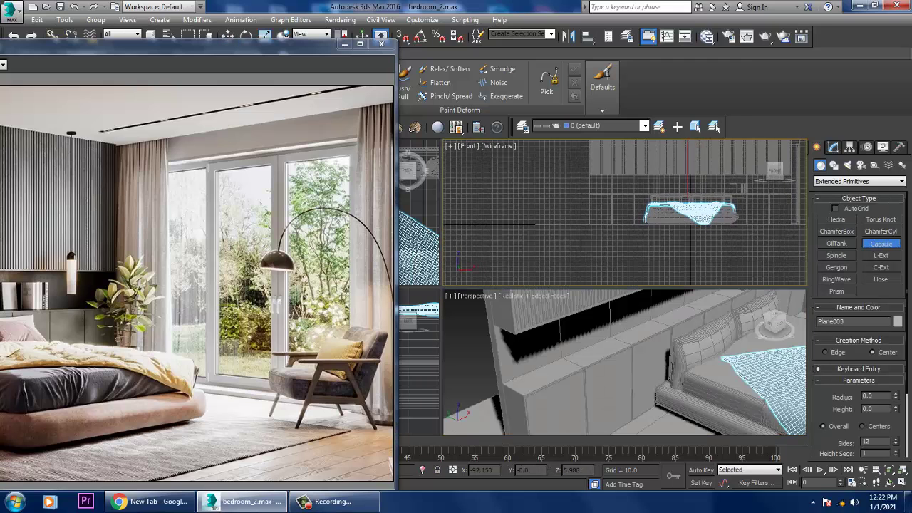
{"action": "middle_click", "coordinate": [420, 356]}
{"action": "key", "text": "alt+w"}
{"action": "scroll", "coordinate": [570, 314], "scroll_direction": "down", "scroll_amount": 5}
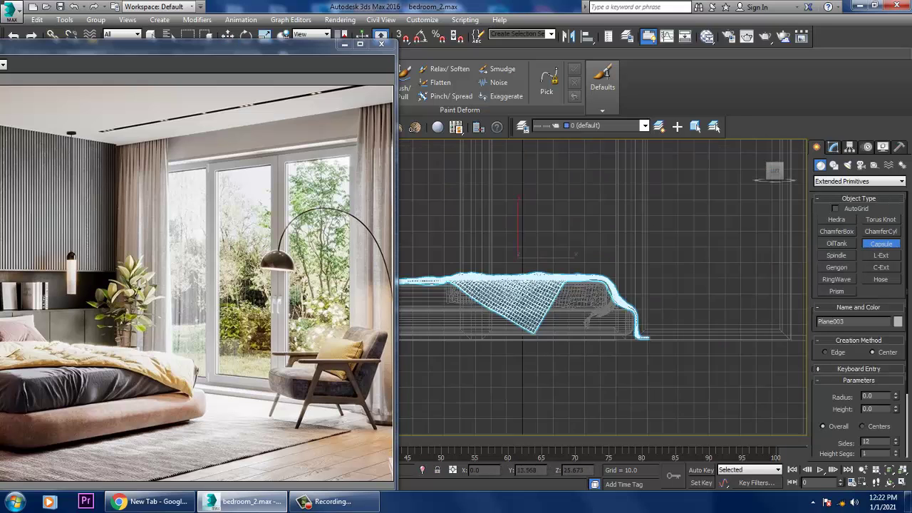
{"action": "middle_click_drag", "start_coordinate": [528, 299], "coordinate": [698, 329]}
{"action": "scroll", "coordinate": [528, 299], "scroll_direction": "up", "scroll_amount": 3}
{"action": "left_click_drag", "start_coordinate": [546, 298], "coordinate": [559, 306]}
{"action": "key", "text": "w"}
Step: Set the capsule's radius to 6.387, its height to 36.9 and its height segments to 9
{"action": "key", "text": "alt+w"}
{"action": "middle_click", "coordinate": [702, 381]}
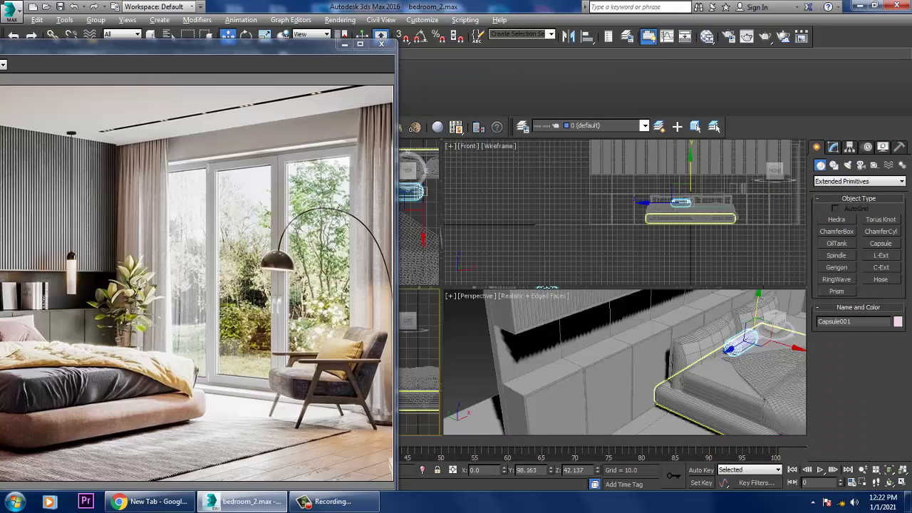
{"action": "key", "text": "z"}
{"action": "key", "text": "alt+w"}
{"action": "scroll", "coordinate": [642, 342], "scroll_direction": "down", "scroll_amount": 5}
{"action": "middle_click_drag", "start_coordinate": [613, 342], "coordinate": [690, 310], "text": "alt"}
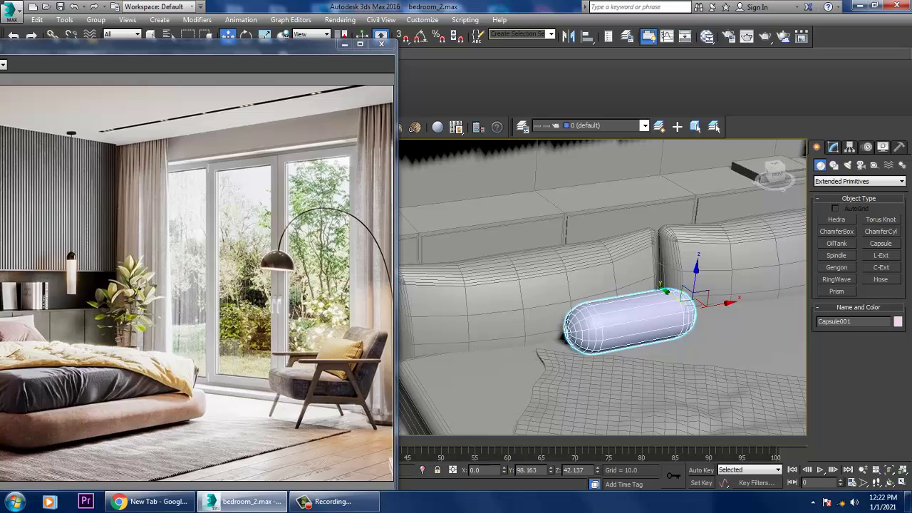
{"action": "left_click_drag", "start_coordinate": [285, 45], "coordinate": [341, 32]}
{"action": "middle_click_drag", "start_coordinate": [663, 335], "coordinate": [641, 329], "text": "alt"}
{"action": "left_click", "coordinate": [834, 147]}
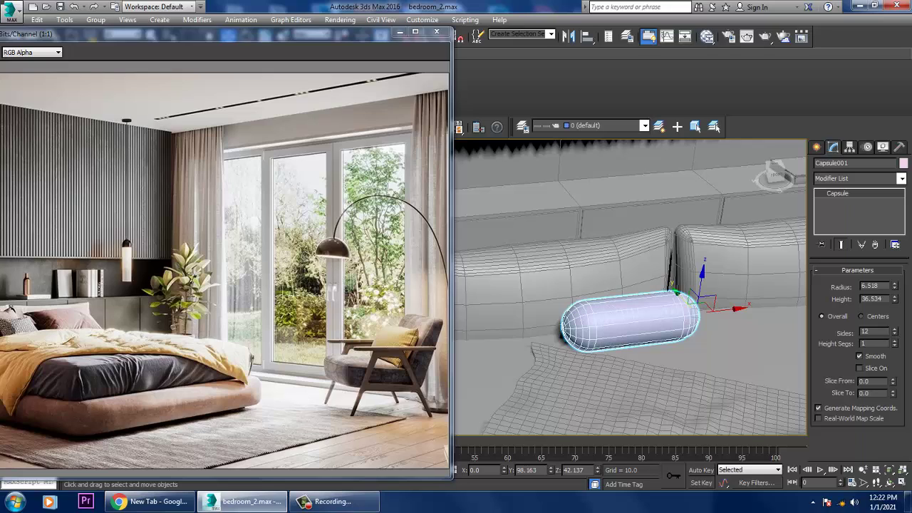
{"action": "mouse_move", "coordinate": [895, 300]}
{"action": "left_mouse_down"}
{"action": "mouse_move", "coordinate": [895, 313]}
{"action": "mouse_move", "coordinate": [895, 280]}
{"action": "mouse_move", "coordinate": [895, 289]}
{"action": "left_mouse_up"}
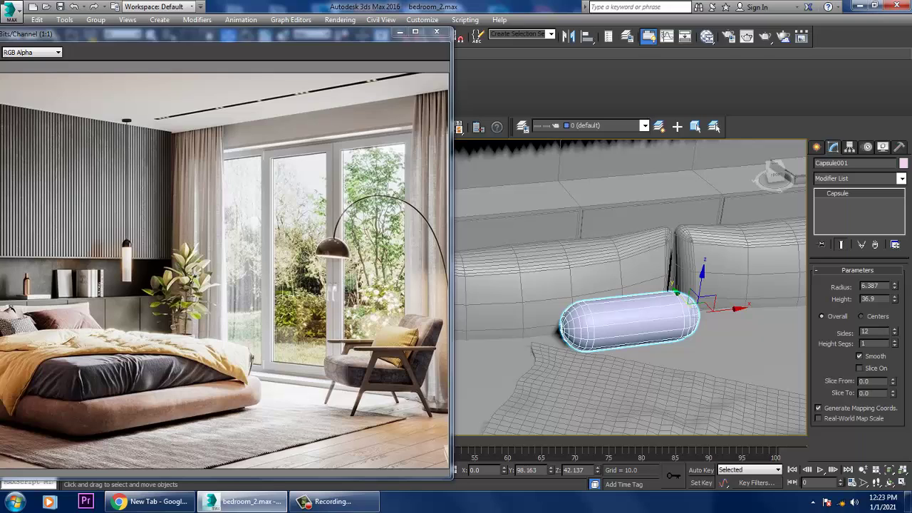
{"action": "left_click_drag", "start_coordinate": [895, 344], "coordinate": [895, 336]}
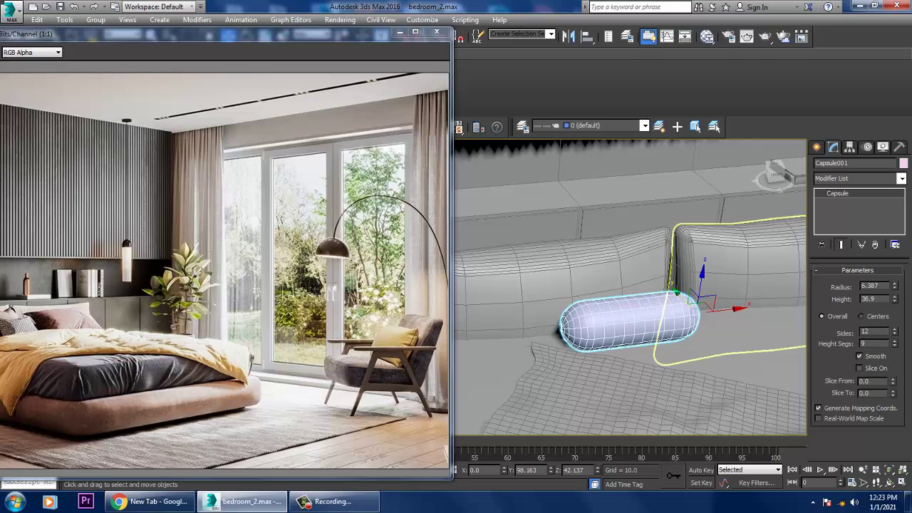
Step: Move the capsule along X to -22.8, in front of one of the two pillows
{"action": "left_click_drag", "start_coordinate": [727, 308], "coordinate": [645, 318]}
{"action": "scroll", "coordinate": [645, 318], "scroll_direction": "down", "scroll_amount": 4}
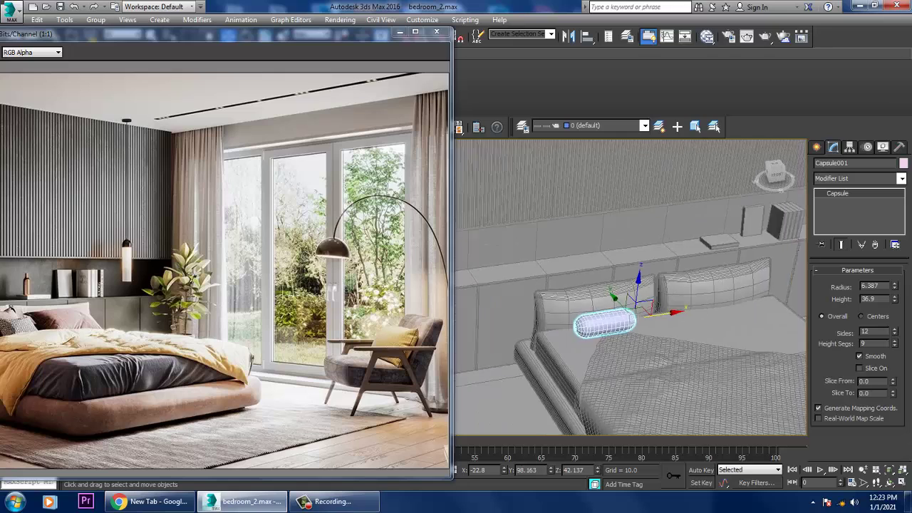
{"action": "middle_click_drag", "start_coordinate": [645, 318], "coordinate": [670, 335], "text": "alt"}
{"action": "scroll", "coordinate": [670, 335], "scroll_direction": "up", "scroll_amount": 1}
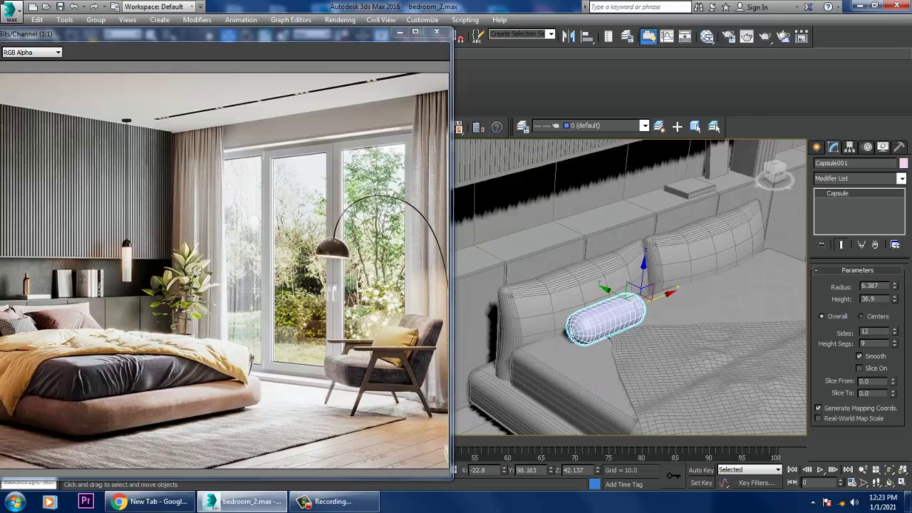
Step: Apply an FFD(cyl) modifier to the capsule
{"action": "left_click", "coordinate": [902, 179]}
{"action": "key", "text": "f"}
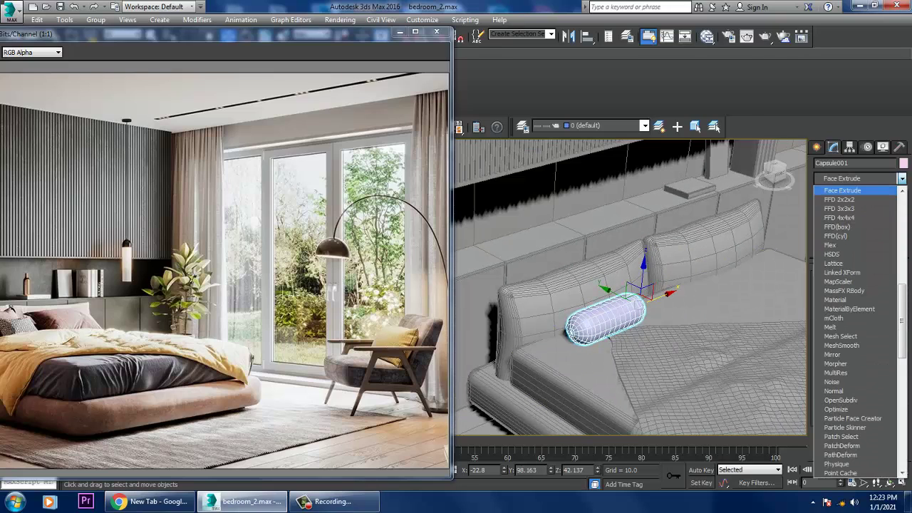
{"action": "key", "text": "Down"}
{"action": "key", "text": "Down"}
{"action": "key", "text": "Down"}
{"action": "key", "text": "Down"}
{"action": "key", "text": "Down"}
{"action": "key", "text": "Return"}
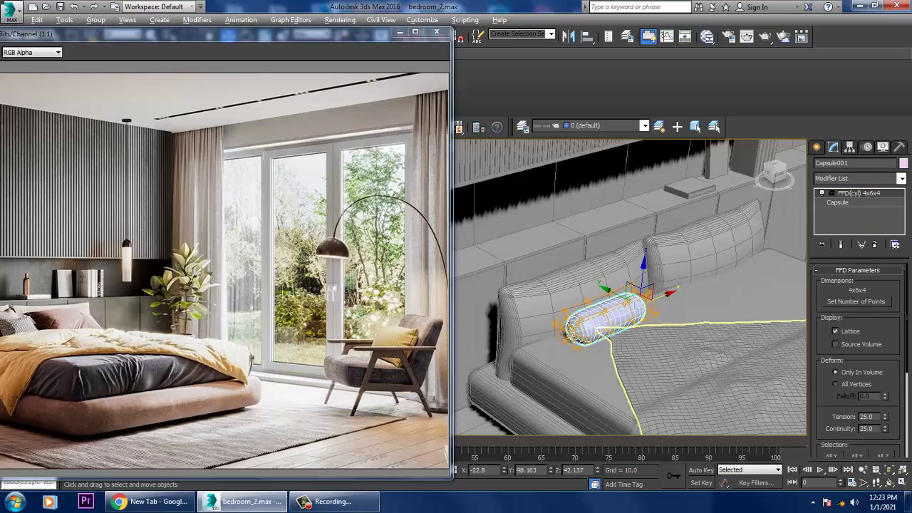
Step: Isolate the capsule and scale the middle control points of its FFD lattice to 117% so its body bulges
{"action": "key", "text": "alt+q"}
{"action": "middle_click_drag", "start_coordinate": [693, 314], "coordinate": [720, 288], "text": "alt"}
{"action": "scroll", "coordinate": [659, 296], "scroll_direction": "down", "scroll_amount": 3}
{"action": "middle_click_drag", "start_coordinate": [720, 289], "coordinate": [691, 275], "text": "alt"}
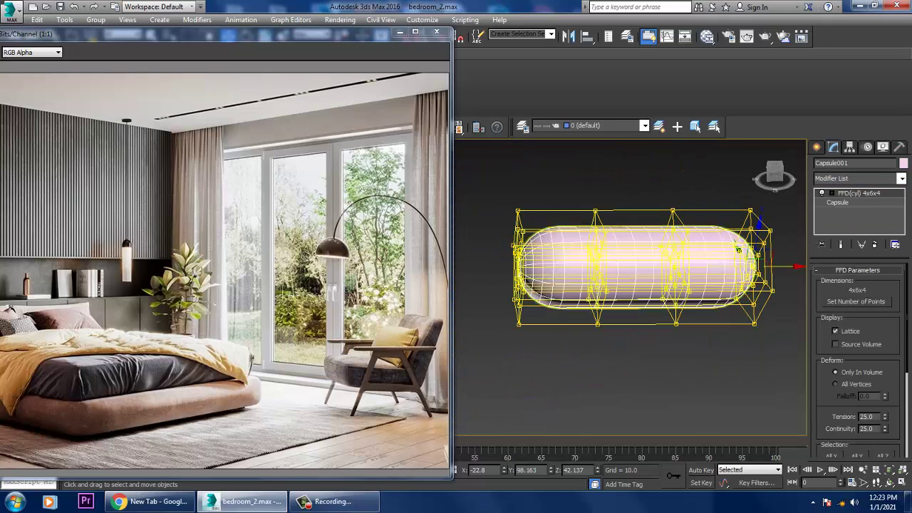
{"action": "middle_click_drag", "start_coordinate": [738, 250], "coordinate": [715, 246]}
{"action": "left_click", "coordinate": [859, 193]}
{"action": "left_click_drag", "start_coordinate": [677, 353], "coordinate": [678, 353]}
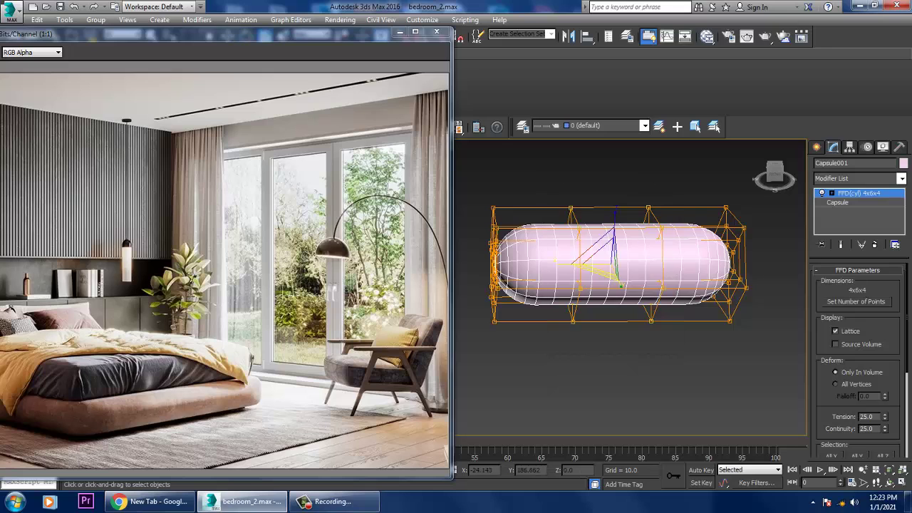
{"action": "left_click_drag", "start_coordinate": [607, 259], "coordinate": [613, 241]}
{"action": "key", "text": "ctrl+z"}
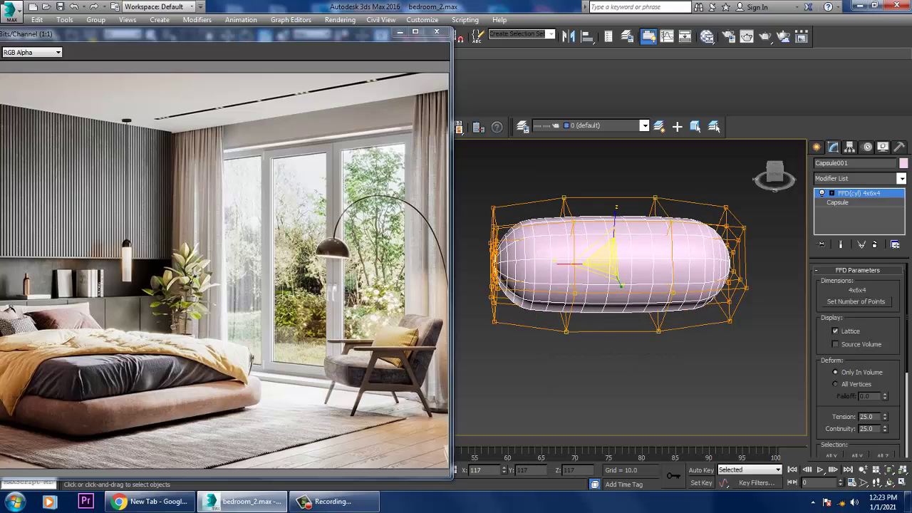
{"action": "middle_click_drag", "start_coordinate": [613, 246], "coordinate": [634, 262], "text": "alt"}
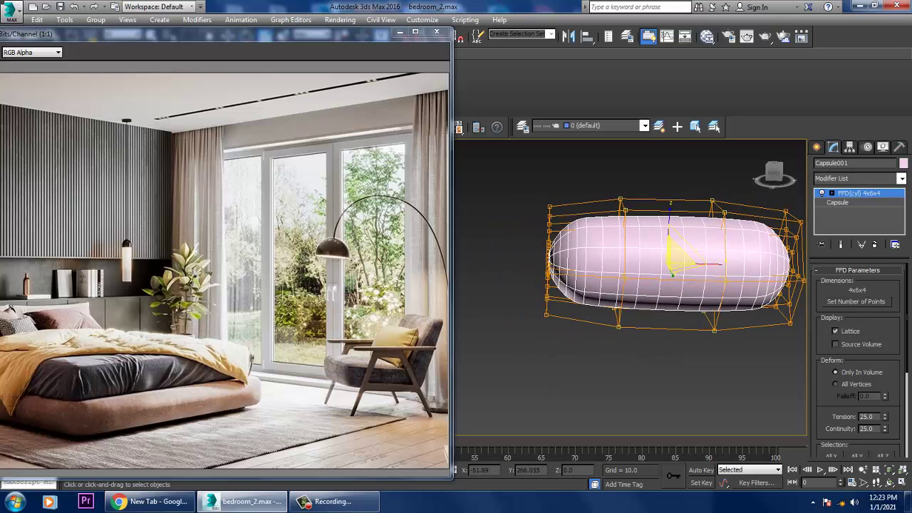
Step: Move the FFD control points at each end of the capsule along its length to reshape the ends
{"action": "left_click_drag", "start_coordinate": [532, 236], "coordinate": [568, 342]}
{"action": "key", "text": "w"}
{"action": "left_click_drag", "start_coordinate": [581, 260], "coordinate": [605, 261]}
{"action": "middle_click_drag", "start_coordinate": [625, 268], "coordinate": [511, 274], "text": "alt"}
{"action": "left_click_drag", "start_coordinate": [647, 173], "coordinate": [757, 411]}
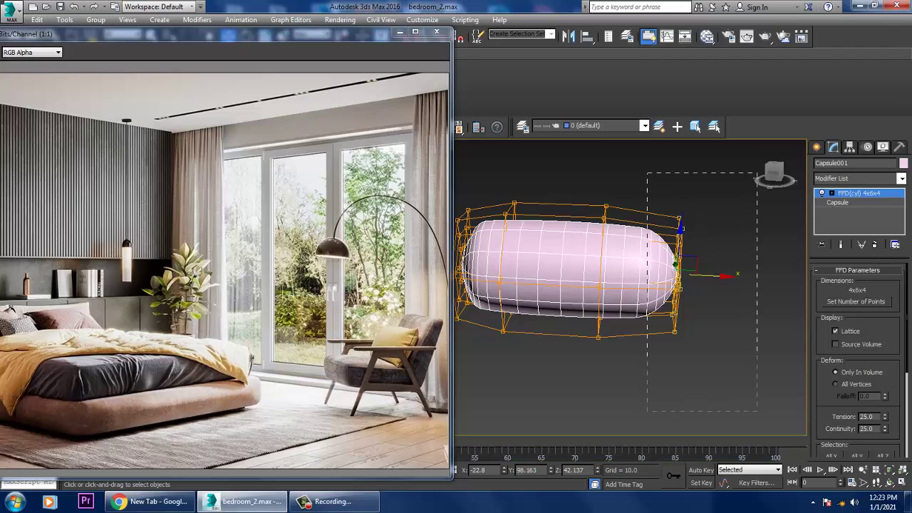
{"action": "left_click_drag", "start_coordinate": [706, 276], "coordinate": [685, 274]}
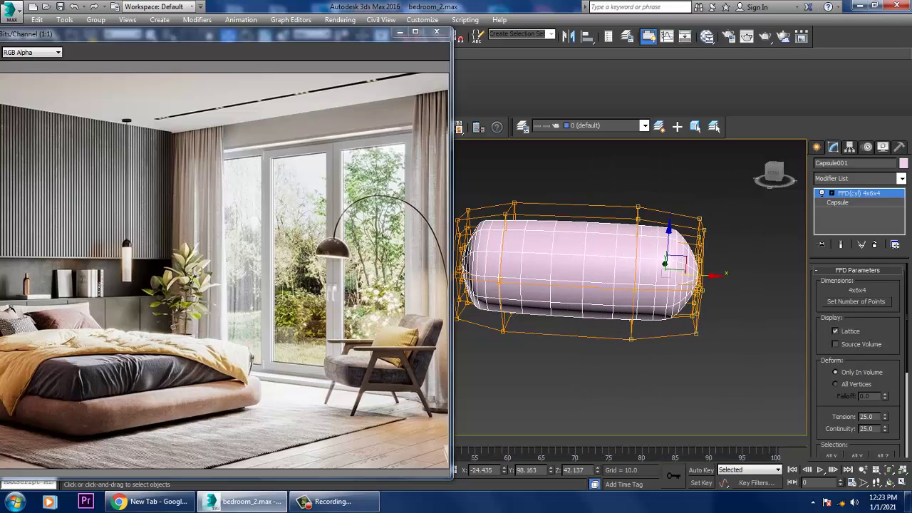
Step: End the isolation and convert the capsule with its FFD modifier to an Editable Poly
{"action": "right_click", "coordinate": [702, 183]}
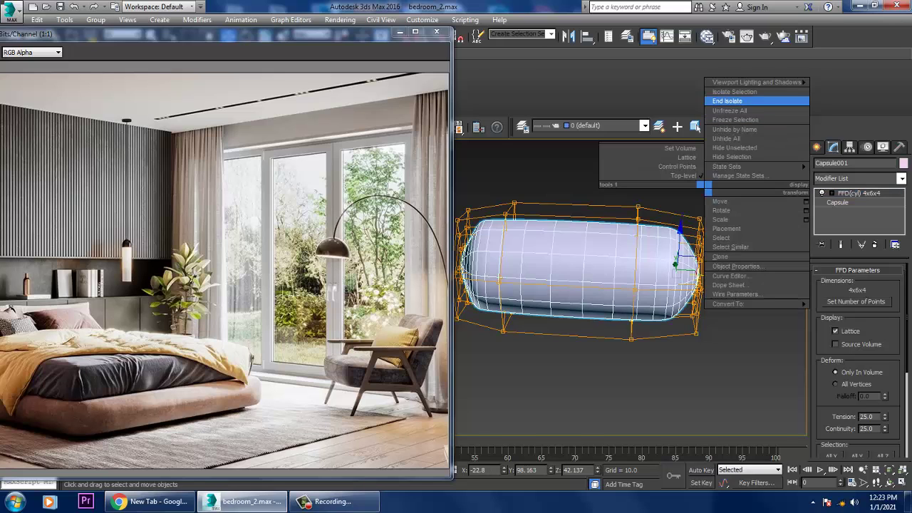
{"action": "left_click", "coordinate": [734, 100]}
{"action": "scroll", "coordinate": [670, 274], "scroll_direction": "down", "scroll_amount": 4}
{"action": "scroll", "coordinate": [670, 275], "scroll_direction": "up", "scroll_amount": 4}
{"action": "middle_click_drag", "start_coordinate": [767, 292], "coordinate": [727, 271], "text": "alt"}
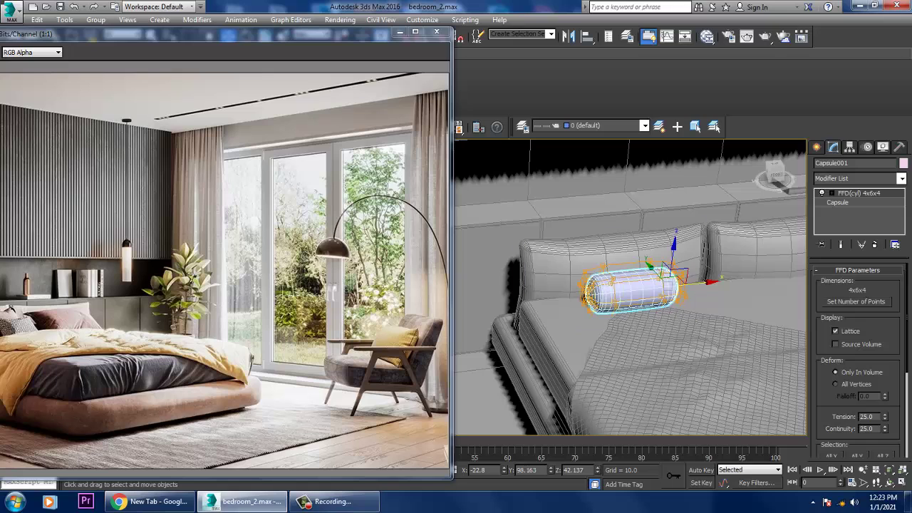
{"action": "right_click", "coordinate": [610, 274]}
{"action": "left_click", "coordinate": [757, 404]}
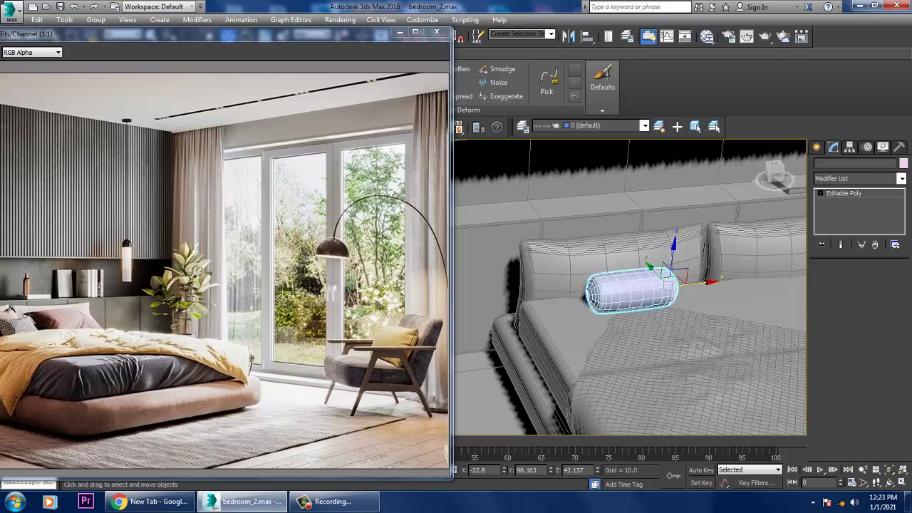
Step: Lengthen the capsule bolster by scaling it to 120% along X
{"action": "mouse_move", "coordinate": [307, 34]}
{"action": "left_mouse_down"}
{"action": "mouse_move", "coordinate": [375, 30]}
{"action": "mouse_move", "coordinate": [296, 40]}
{"action": "left_mouse_up"}
{"action": "middle_click_drag", "start_coordinate": [570, 335], "coordinate": [552, 335], "text": "alt"}
{"action": "middle_click_drag", "start_coordinate": [627, 321], "coordinate": [570, 320]}
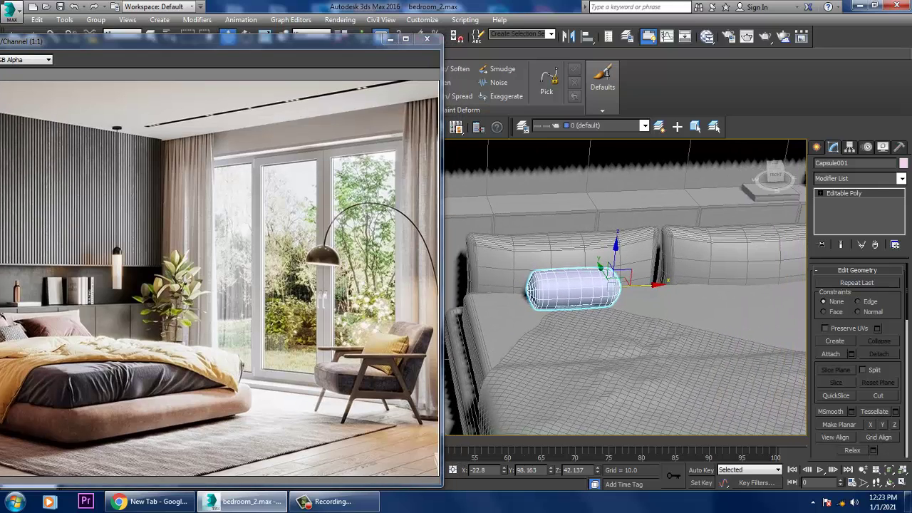
{"action": "key", "text": "r"}
{"action": "left_click_drag", "start_coordinate": [561, 289], "coordinate": [547, 289]}
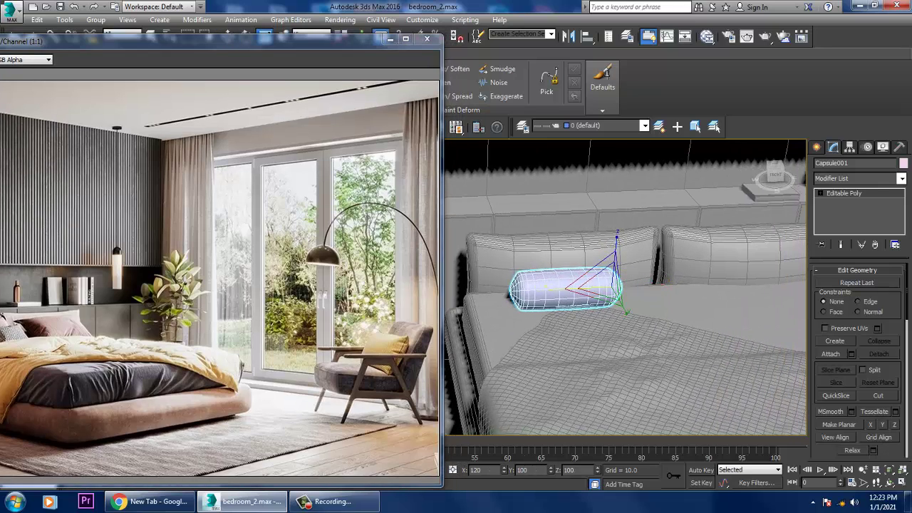
Step: Clone the capsule bolster along X as a single copy in front of the other pillow, at about X 48.5
{"action": "key", "text": "w"}
{"action": "left_click_drag", "start_coordinate": [620, 285], "coordinate": [798, 263], "text": "shift"}
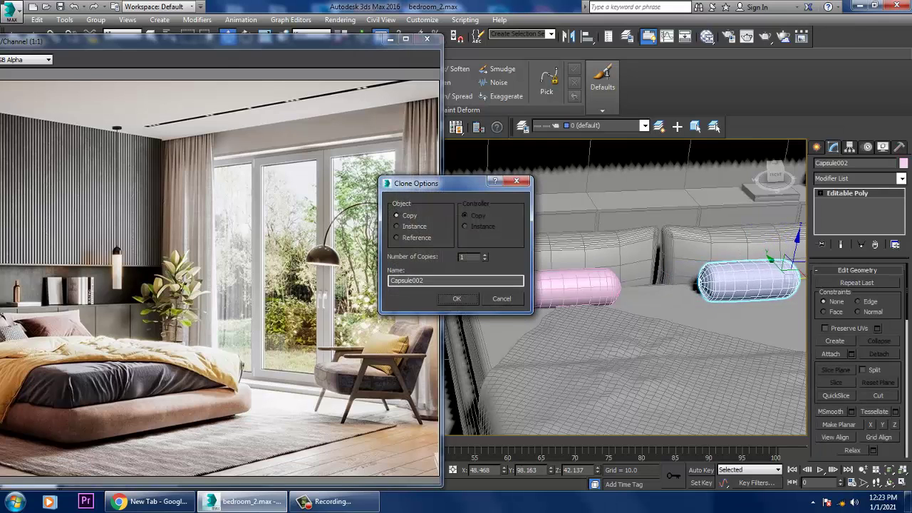
{"action": "left_click", "coordinate": [457, 299]}
Step: Clone the pillow behind the first bolster forward along Y to 83.451, in front of that bolster
{"action": "mouse_move", "coordinate": [563, 314]}
{"action": "middle_mouse_down", "text": "alt"}
{"action": "mouse_move", "coordinate": [641, 306]}
{"action": "mouse_move", "coordinate": [644, 315]}
{"action": "middle_mouse_up", "text": "alt"}
{"action": "left_click", "coordinate": [622, 255]}
{"action": "left_click", "coordinate": [559, 223]}
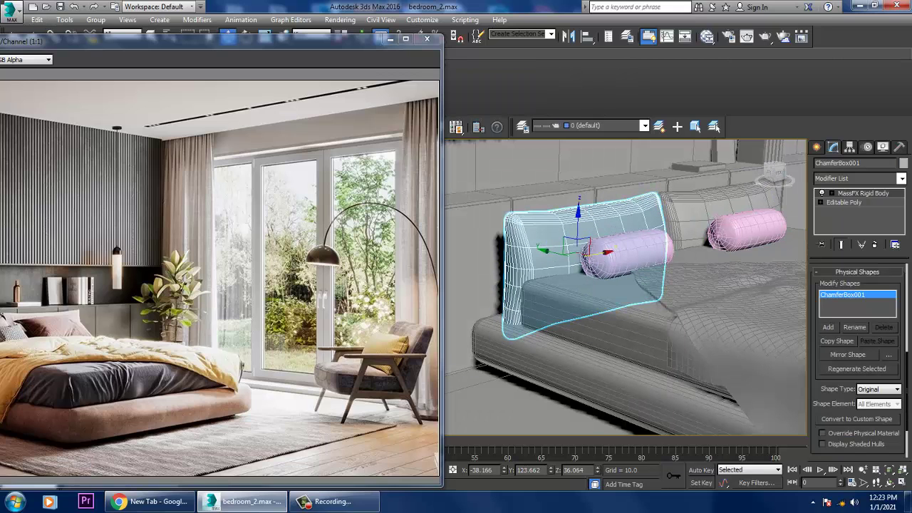
{"action": "left_click_drag", "start_coordinate": [285, 40], "coordinate": [310, 37]}
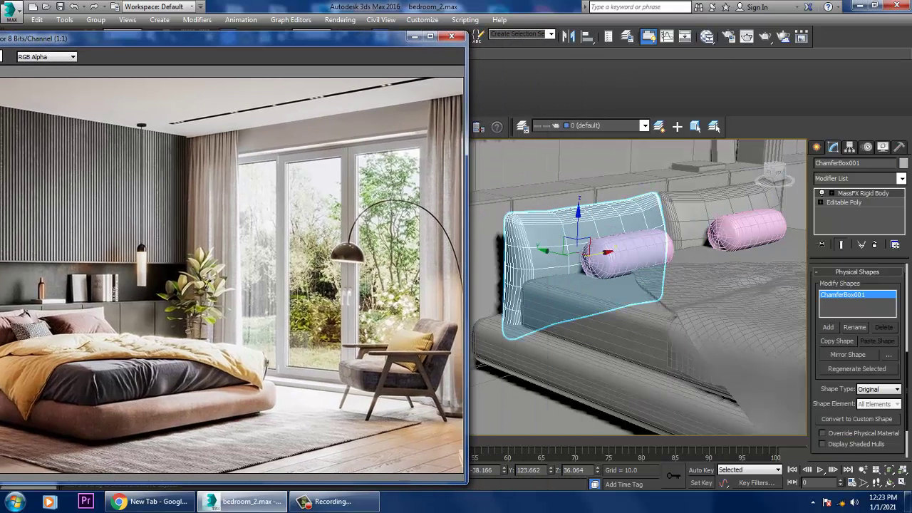
{"action": "mouse_move", "coordinate": [559, 254]}
{"action": "left_mouse_down", "text": "shift"}
{"action": "mouse_move", "coordinate": [638, 254]}
{"action": "mouse_move", "coordinate": [630, 260]}
{"action": "mouse_move", "coordinate": [653, 269]}
{"action": "left_mouse_up", "text": "shift"}
{"action": "key", "text": "Return"}
Step: Scale the cloned pillow down uniformly and raise it to Z 49.318 so it rests on the bed
{"action": "key", "text": "e"}
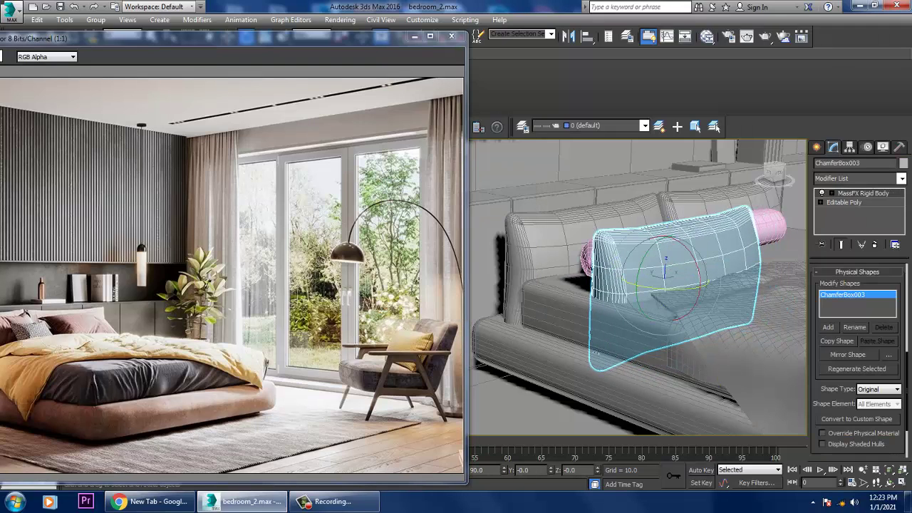
{"action": "key", "text": "r"}
{"action": "left_click_drag", "start_coordinate": [662, 272], "coordinate": [663, 290]}
{"action": "key", "text": "w"}
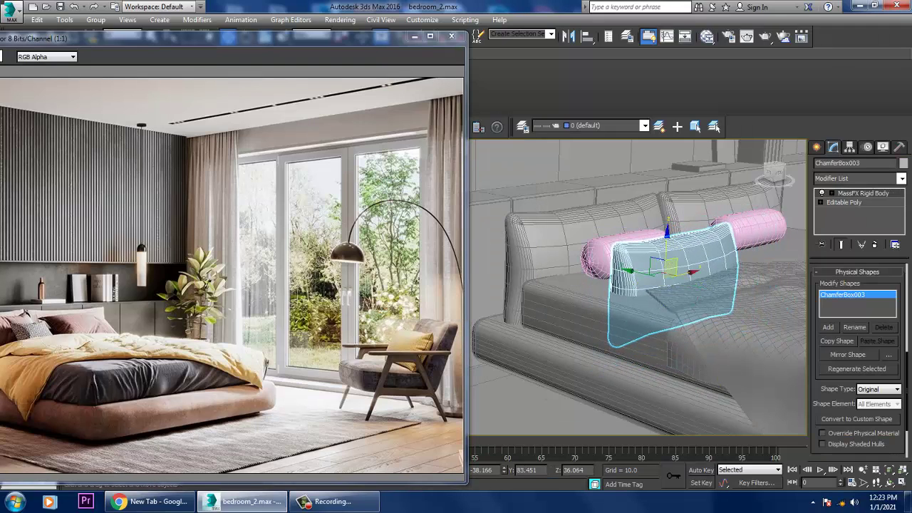
{"action": "left_click_drag", "start_coordinate": [668, 239], "coordinate": [668, 199]}
{"action": "middle_click_drag", "start_coordinate": [669, 199], "coordinate": [600, 218], "text": "alt"}
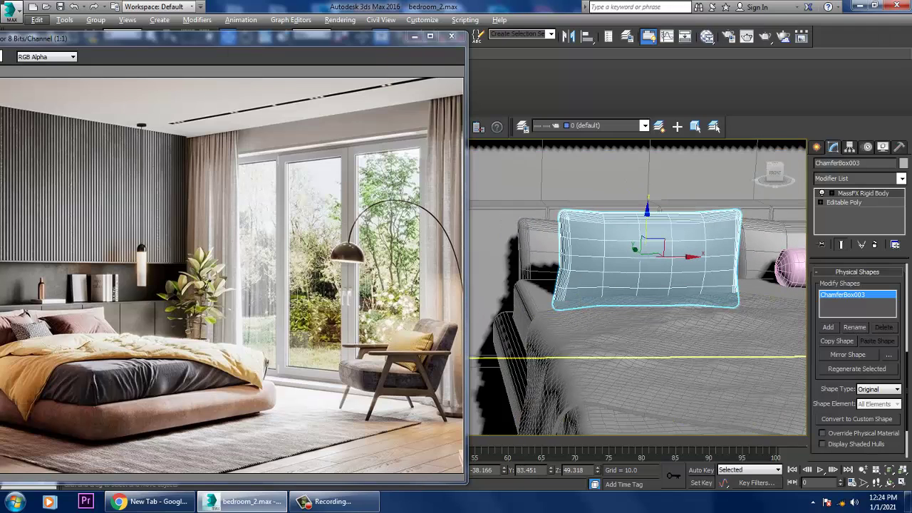
Step: Move the reference image aside and examine the cloned pillow and its mesh up close
{"action": "left_click", "coordinate": [451, 35]}
{"action": "left_click_drag", "start_coordinate": [356, 30], "coordinate": [249, 29]}
{"action": "middle_click_drag", "start_coordinate": [613, 271], "coordinate": [670, 299], "text": "alt"}
{"action": "scroll", "coordinate": [650, 250], "scroll_direction": "up", "scroll_amount": 5}
{"action": "middle_click_drag", "start_coordinate": [641, 244], "coordinate": [643, 252], "text": "alt"}
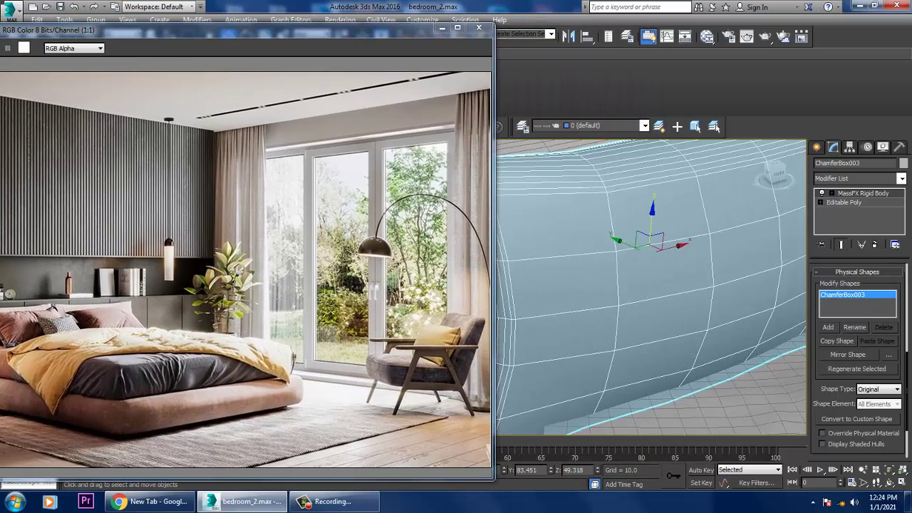
{"action": "left_click_drag", "start_coordinate": [321, 28], "coordinate": [33, 246]}
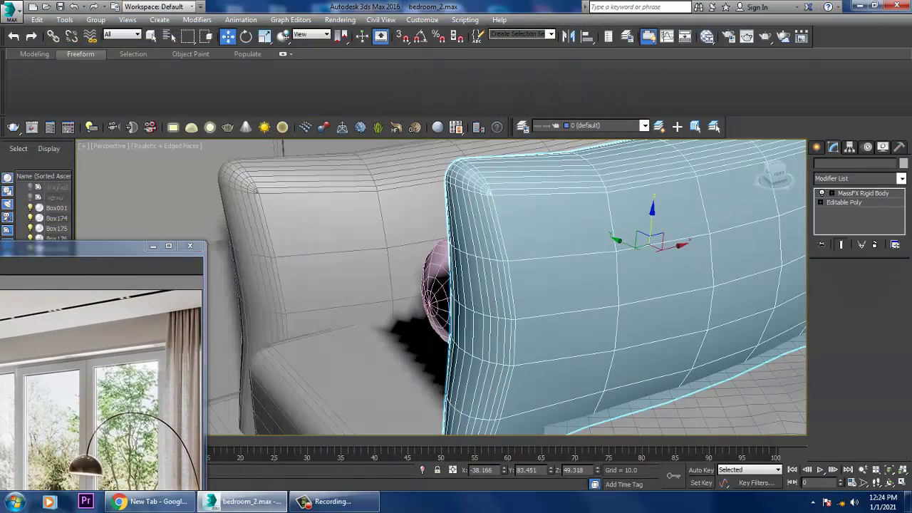
Step: Convert the cloned pillow in front of the bolster to an Editable Poly and isolate it from the scene
{"action": "right_click", "coordinate": [590, 189]}
{"action": "mouse_move", "coordinate": [613, 307]}
{"action": "left_click", "coordinate": [741, 320]}
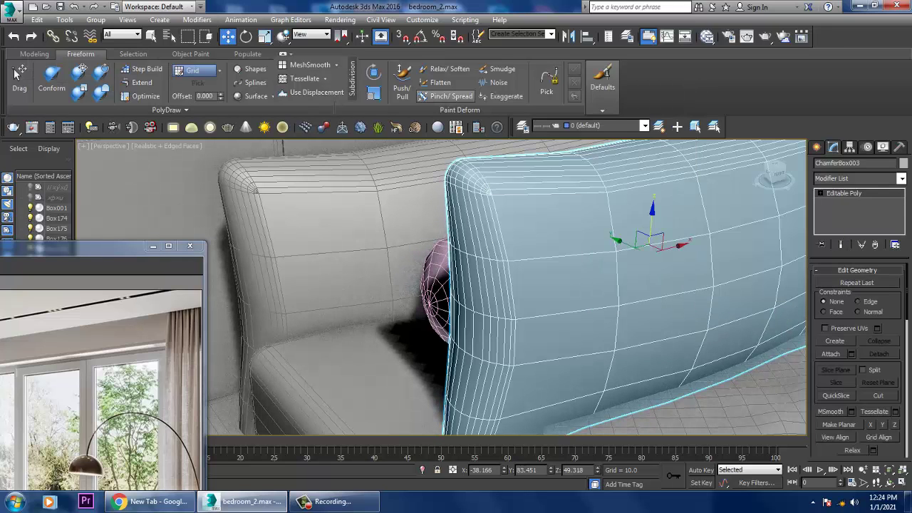
{"action": "left_click", "coordinate": [447, 96]}
{"action": "middle_click_drag", "start_coordinate": [593, 232], "coordinate": [584, 292], "text": "alt"}
{"action": "scroll", "coordinate": [593, 248], "scroll_direction": "down", "scroll_amount": 5}
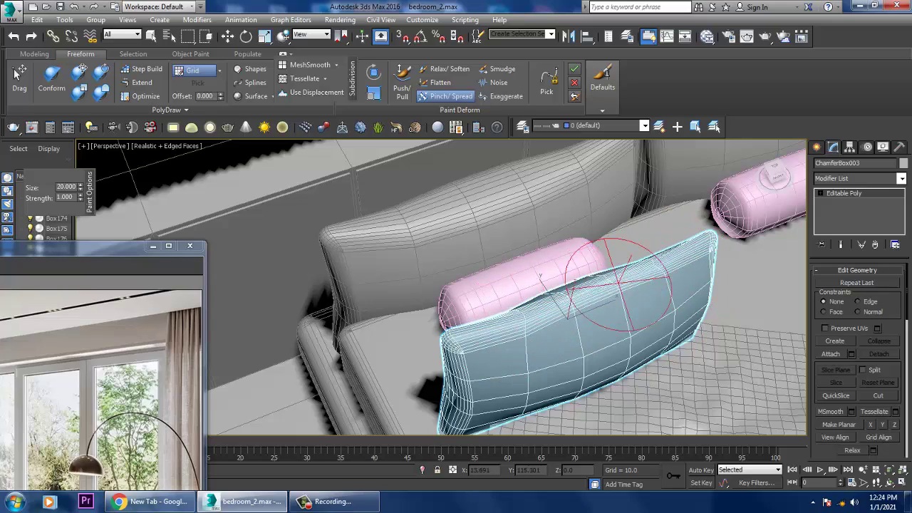
{"action": "middle_click_drag", "start_coordinate": [591, 286], "coordinate": [624, 271], "text": "alt"}
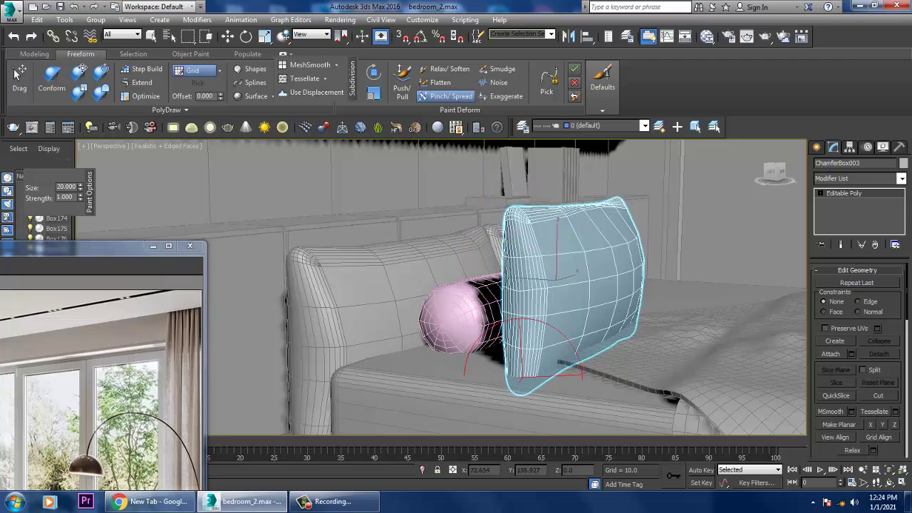
{"action": "key", "text": "alt+q"}
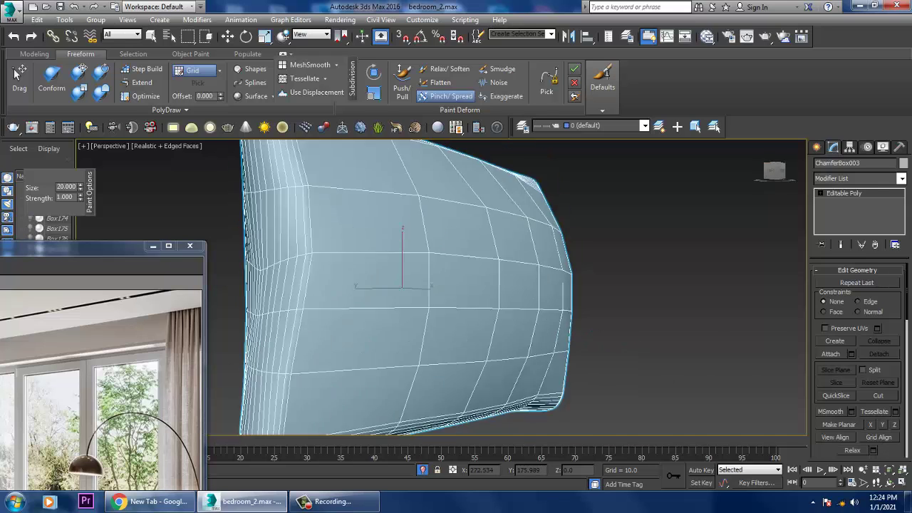
Step: Brush down one side edge of the isolated pillow with the Pinch/Spread paint deformation
{"action": "middle_click_drag", "start_coordinate": [518, 325], "coordinate": [490, 268], "text": "alt"}
{"action": "scroll", "coordinate": [491, 268], "scroll_direction": "down", "scroll_amount": 5}
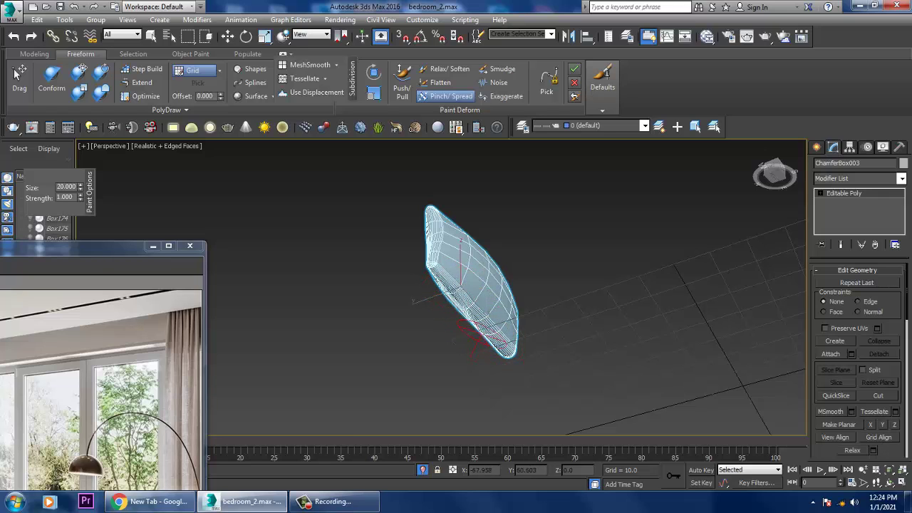
{"action": "middle_click_drag", "start_coordinate": [485, 334], "coordinate": [365, 298], "text": "alt"}
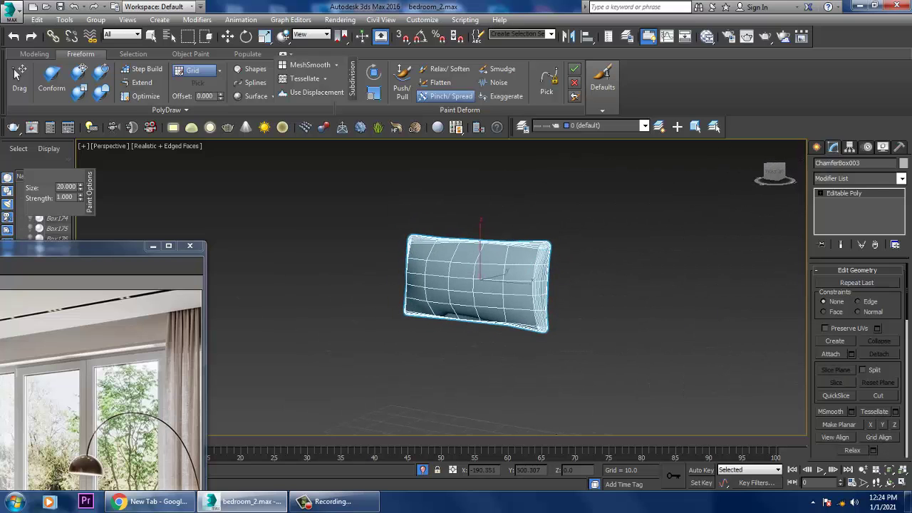
{"action": "middle_click_drag", "start_coordinate": [591, 253], "coordinate": [539, 245], "text": "alt"}
{"action": "scroll", "coordinate": [540, 245], "scroll_direction": "up", "scroll_amount": 5}
{"action": "mouse_move", "coordinate": [487, 251]}
{"action": "left_mouse_down"}
{"action": "mouse_move", "coordinate": [486, 357]}
{"action": "mouse_move", "coordinate": [450, 392]}
{"action": "mouse_move", "coordinate": [459, 403]}
{"action": "mouse_move", "coordinate": [491, 354]}
{"action": "left_mouse_up"}
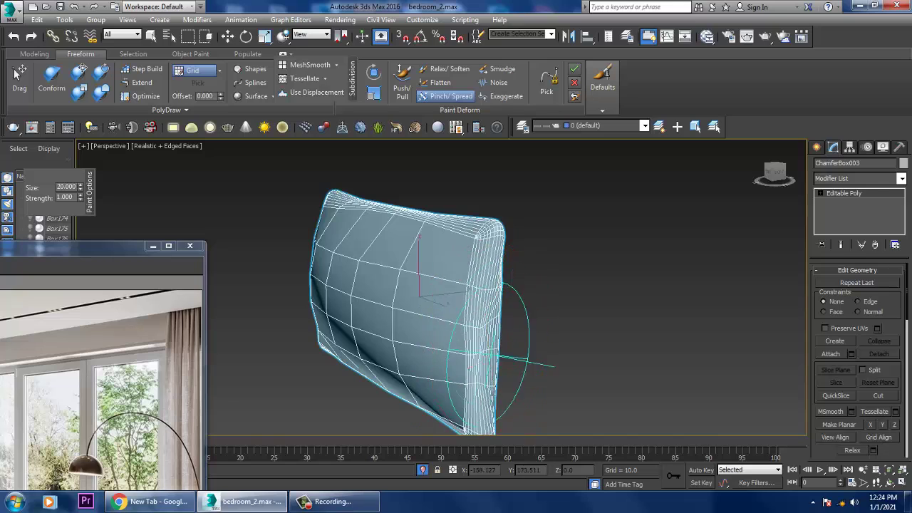
{"action": "scroll", "coordinate": [492, 354], "scroll_direction": "down", "scroll_amount": 5}
{"action": "mouse_move", "coordinate": [492, 350]}
{"action": "middle_mouse_down", "text": "alt"}
{"action": "mouse_move", "coordinate": [520, 300]}
{"action": "mouse_move", "coordinate": [545, 310]}
{"action": "mouse_move", "coordinate": [478, 331]}
{"action": "middle_mouse_up", "text": "alt"}
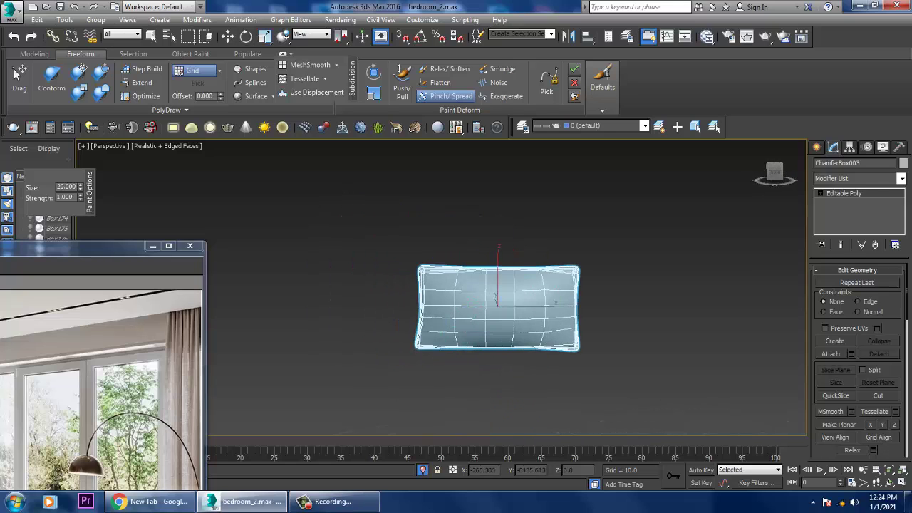
Step: Pull the pillow's four corners outward with the Move Conform brush to give it pointed corners and concave sides
{"action": "left_click", "coordinate": [79, 71]}
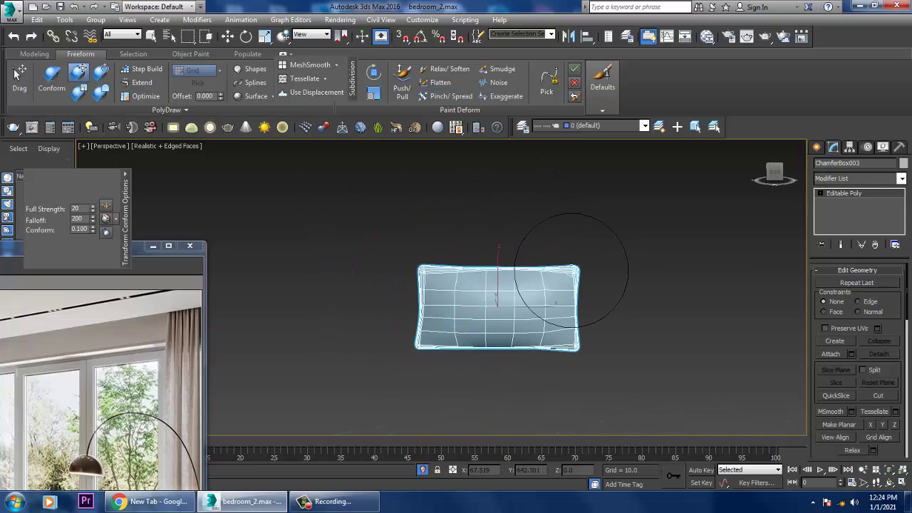
{"action": "left_click_drag", "start_coordinate": [572, 271], "coordinate": [579, 265]}
{"action": "left_click_drag", "start_coordinate": [426, 270], "coordinate": [420, 263]}
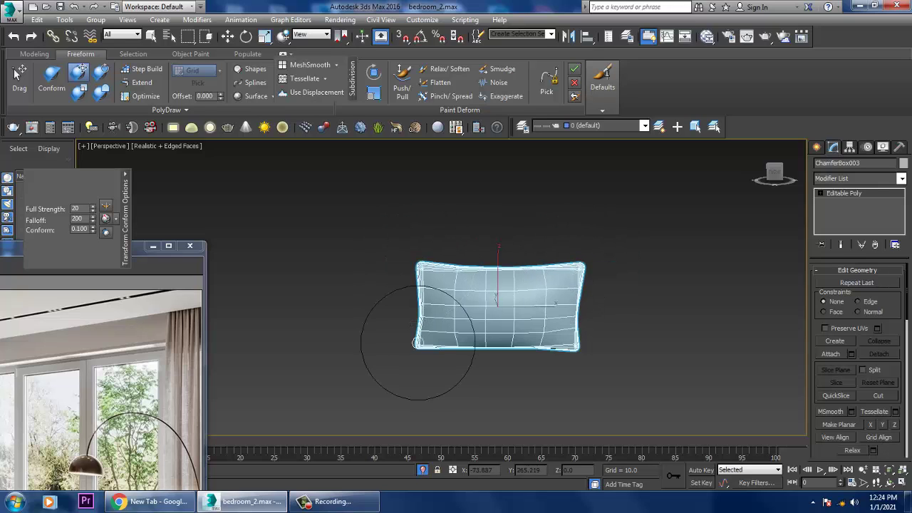
{"action": "left_click_drag", "start_coordinate": [420, 346], "coordinate": [430, 357]}
{"action": "left_click_drag", "start_coordinate": [576, 349], "coordinate": [591, 357]}
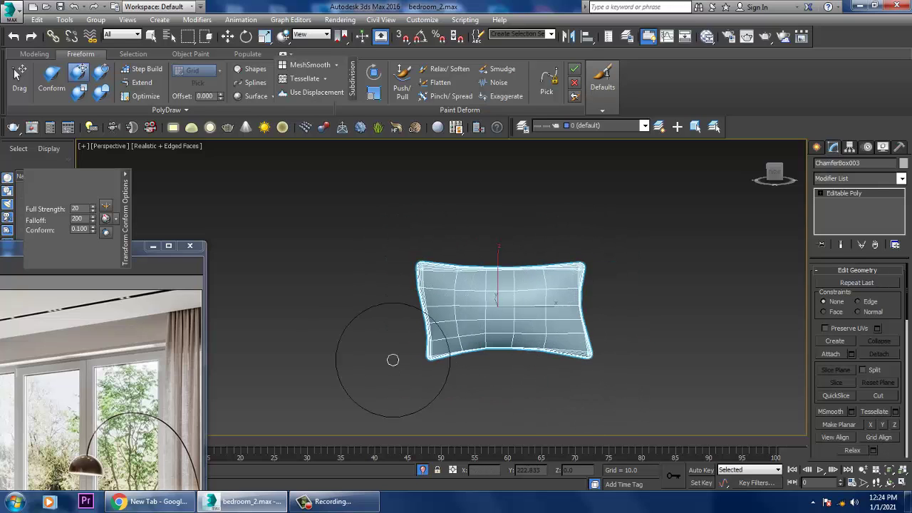
{"action": "left_click_drag", "start_coordinate": [427, 355], "coordinate": [417, 362]}
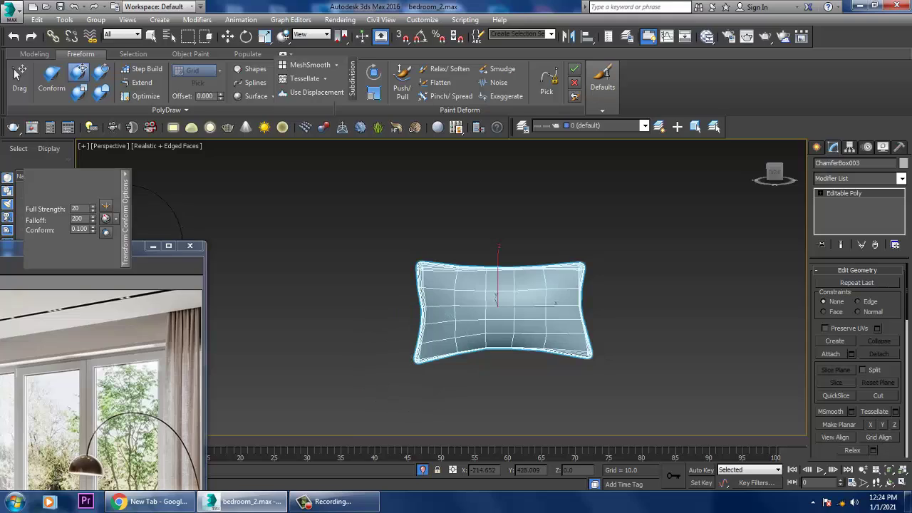
{"action": "left_click_drag", "start_coordinate": [137, 247], "coordinate": [279, 136]}
{"action": "middle_click_drag", "start_coordinate": [546, 252], "coordinate": [585, 281], "text": "alt"}
{"action": "key", "text": "w"}
{"action": "scroll", "coordinate": [584, 285], "scroll_direction": "up", "scroll_amount": 4}
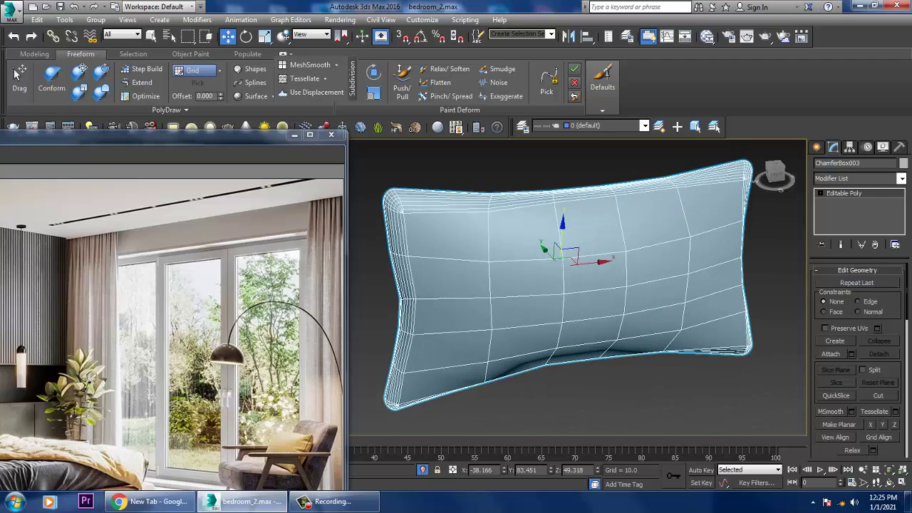
Step: Add vertical edge loops near both short ends of the pillow with Swift Loop
{"action": "left_click", "coordinate": [34, 53]}
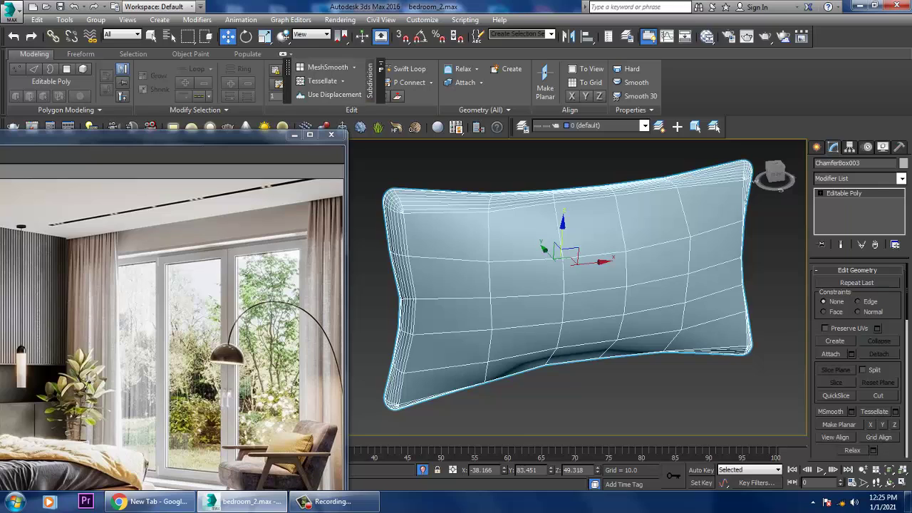
{"action": "left_click", "coordinate": [405, 69]}
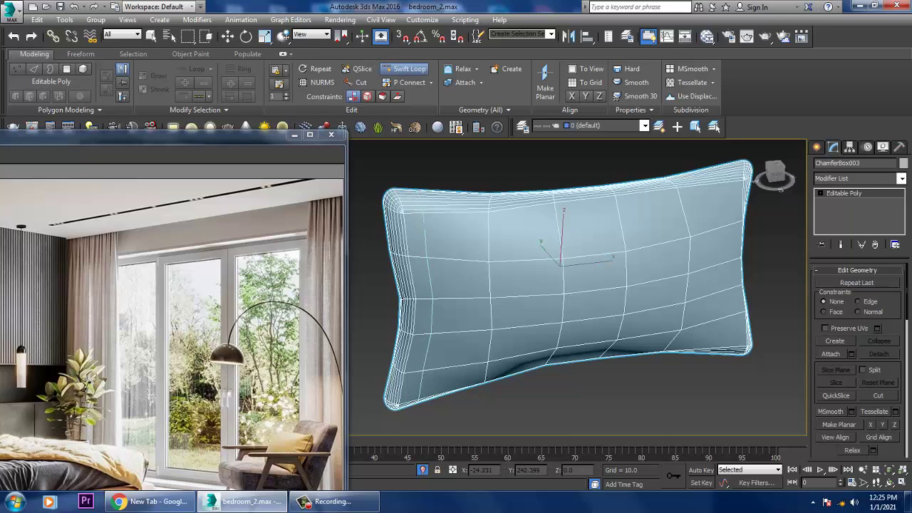
{"action": "left_click", "coordinate": [432, 298]}
{"action": "middle_click_drag", "start_coordinate": [695, 296], "coordinate": [602, 262], "text": "alt"}
{"action": "left_click", "coordinate": [751, 307]}
{"action": "key", "text": "w"}
{"action": "scroll", "coordinate": [578, 277], "scroll_direction": "down", "scroll_amount": 6}
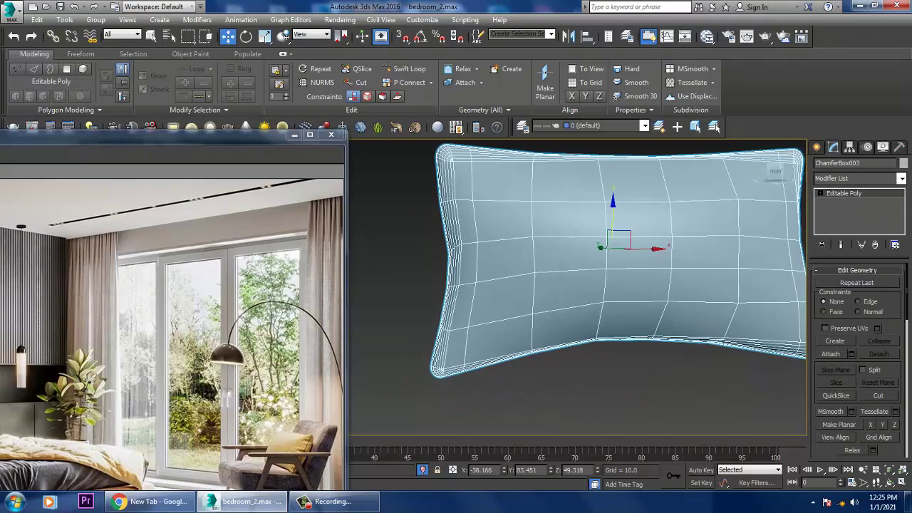
Step: Add horizontal edge loops near the pillow's upper and lower edges with Swift Loop
{"action": "left_click", "coordinate": [408, 69]}
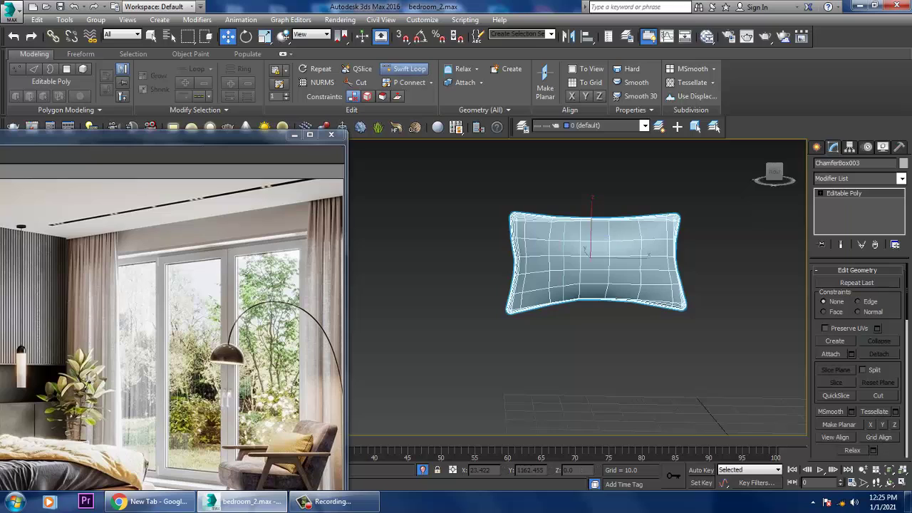
{"action": "middle_click_drag", "start_coordinate": [585, 274], "coordinate": [526, 278], "text": "alt"}
{"action": "scroll", "coordinate": [556, 278], "scroll_direction": "up", "scroll_amount": 5}
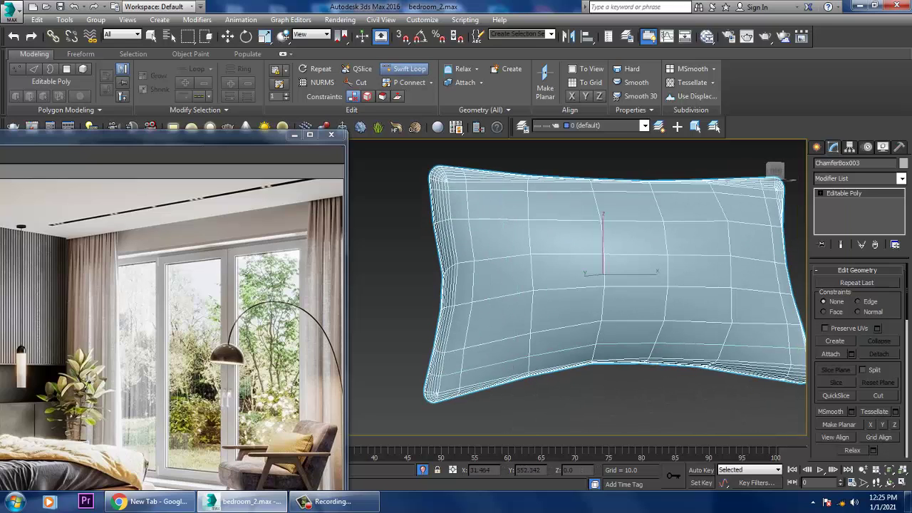
{"action": "key", "text": "w"}
{"action": "middle_click_drag", "start_coordinate": [493, 354], "coordinate": [484, 338], "text": "alt"}
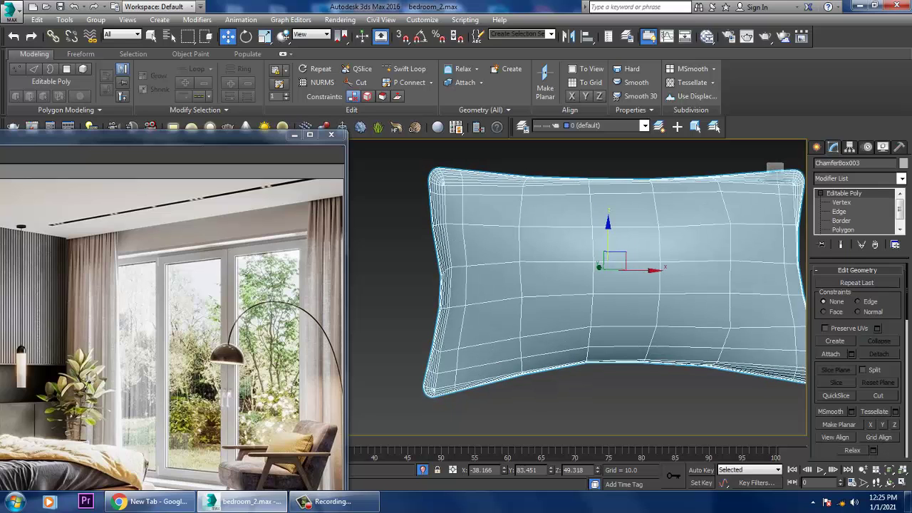
Step: Select the outermost vertices along the pillow's left end in the Front view, leaving out the inner edge loop
{"action": "key", "text": "1"}
{"action": "key", "text": "alt+w"}
{"action": "key", "text": "alt+w"}
{"action": "middle_click_drag", "start_coordinate": [620, 228], "coordinate": [623, 338]}
{"action": "scroll", "coordinate": [500, 267], "scroll_direction": "up", "scroll_amount": 7}
{"action": "scroll", "coordinate": [613, 246], "scroll_direction": "down", "scroll_amount": 2}
{"action": "scroll", "coordinate": [627, 307], "scroll_direction": "down", "scroll_amount": 1}
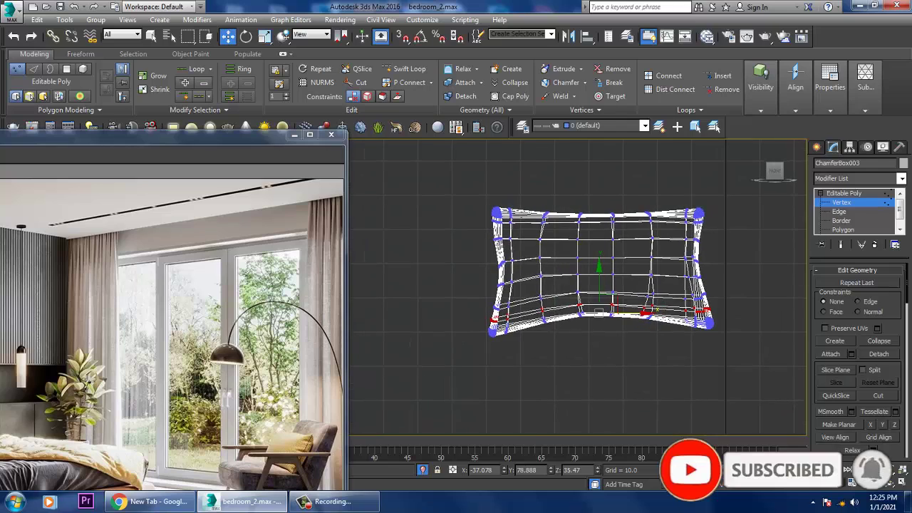
{"action": "left_click_drag", "start_coordinate": [434, 368], "coordinate": [435, 368]}
{"action": "scroll", "coordinate": [516, 310], "scroll_direction": "up", "scroll_amount": 3}
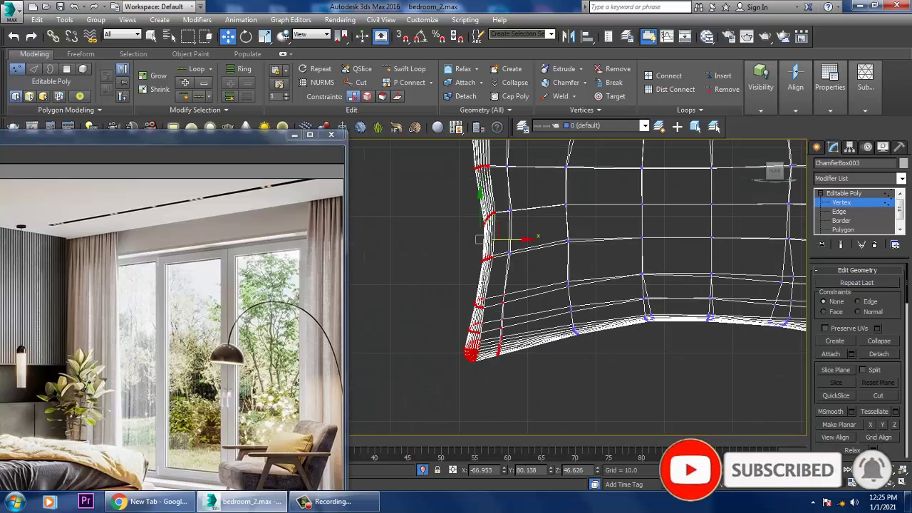
{"action": "left_click_drag", "start_coordinate": [541, 277], "coordinate": [497, 367]}
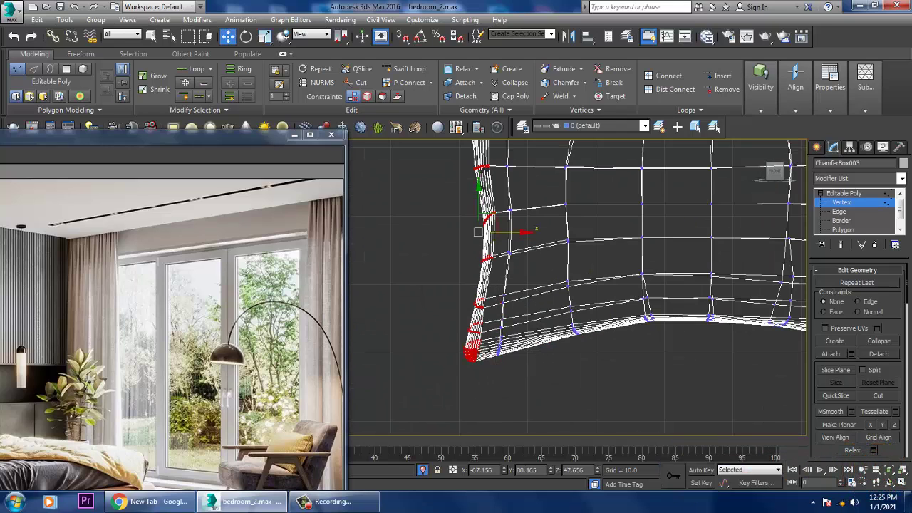
{"action": "middle_click_drag", "start_coordinate": [530, 246], "coordinate": [526, 364]}
Step: Scale the left-end vertices down along Y so the pillow's border becomes thinner there
{"action": "key", "text": "alt+w"}
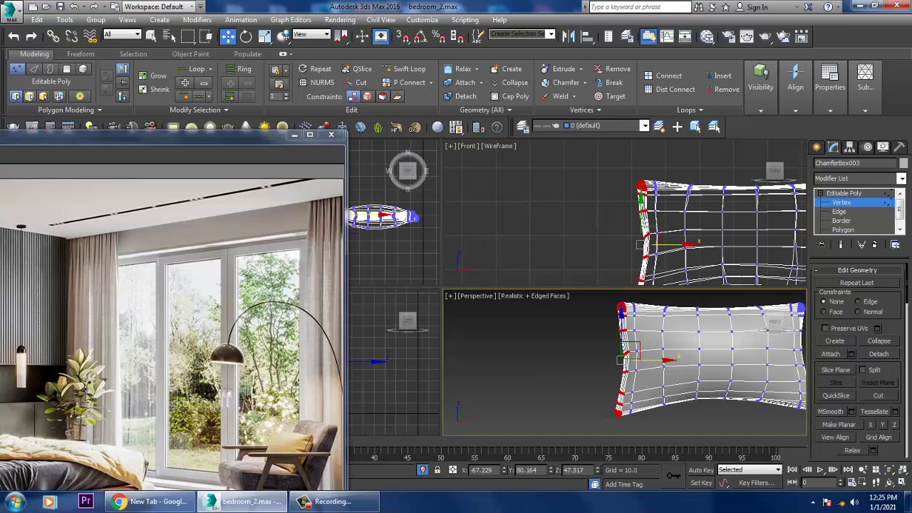
{"action": "middle_click", "coordinate": [627, 357]}
{"action": "key", "text": "alt+w"}
{"action": "middle_click_drag", "start_coordinate": [528, 314], "coordinate": [599, 331], "text": "alt"}
{"action": "middle_click_drag", "start_coordinate": [599, 332], "coordinate": [652, 360]}
{"action": "key", "text": "r"}
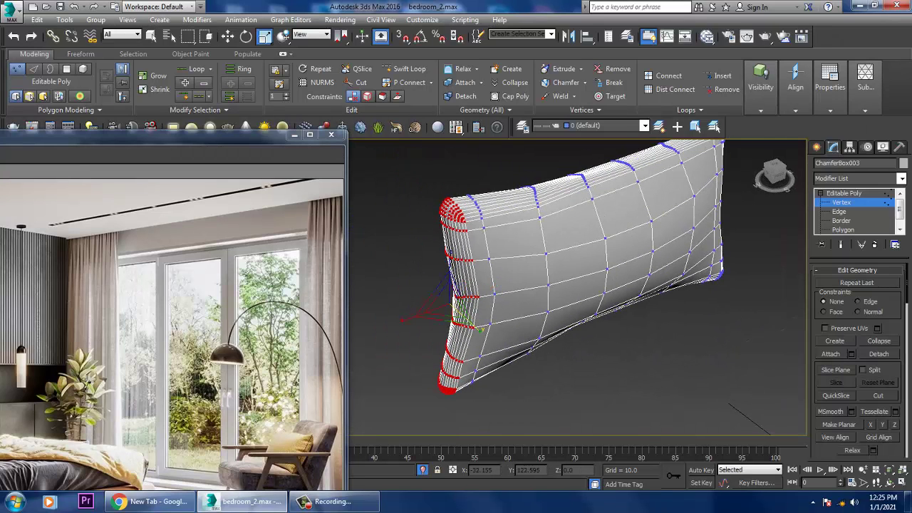
{"action": "left_click_drag", "start_coordinate": [473, 325], "coordinate": [469, 388]}
{"action": "scroll", "coordinate": [528, 265], "scroll_direction": "down", "scroll_amount": 4}
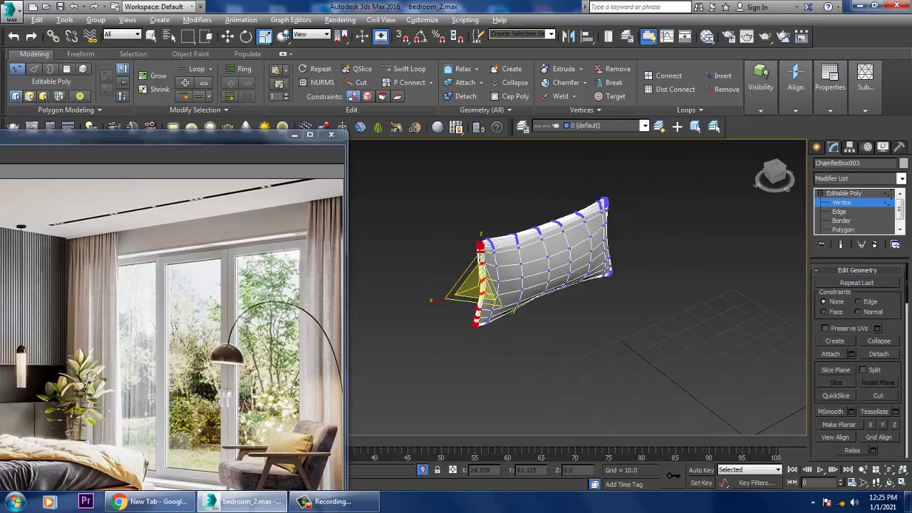
{"action": "middle_click_drag", "start_coordinate": [527, 265], "coordinate": [482, 249], "text": "alt"}
{"action": "middle_click_drag", "start_coordinate": [556, 285], "coordinate": [518, 274]}
Step: Select the outermost vertices along the pillow's right end in the Front view, excluding those of the inner edge loop
{"action": "key", "text": "alt+w"}
{"action": "middle_click_drag", "start_coordinate": [678, 228], "coordinate": [647, 202]}
{"action": "key", "text": "alt+w"}
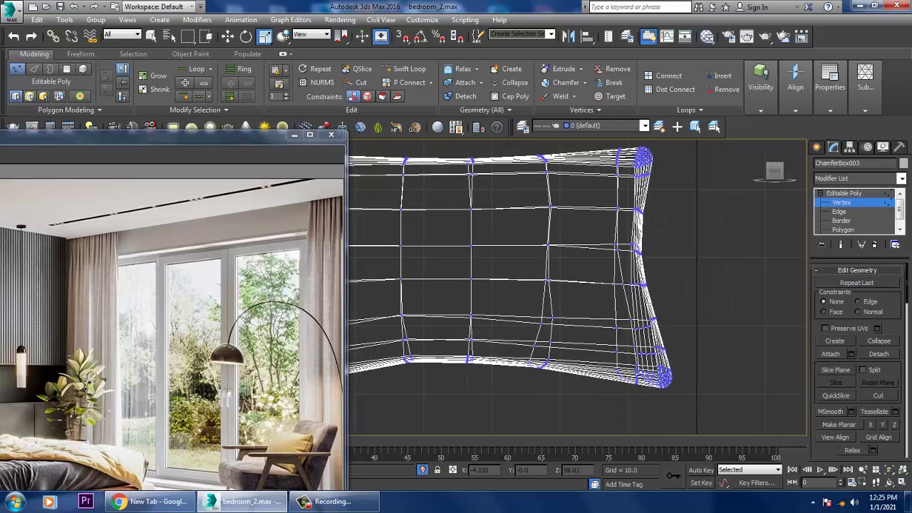
{"action": "scroll", "coordinate": [647, 202], "scroll_direction": "down", "scroll_amount": 2}
{"action": "left_click_drag", "start_coordinate": [636, 141], "coordinate": [743, 372]}
{"action": "scroll", "coordinate": [628, 286], "scroll_direction": "up", "scroll_amount": 2}
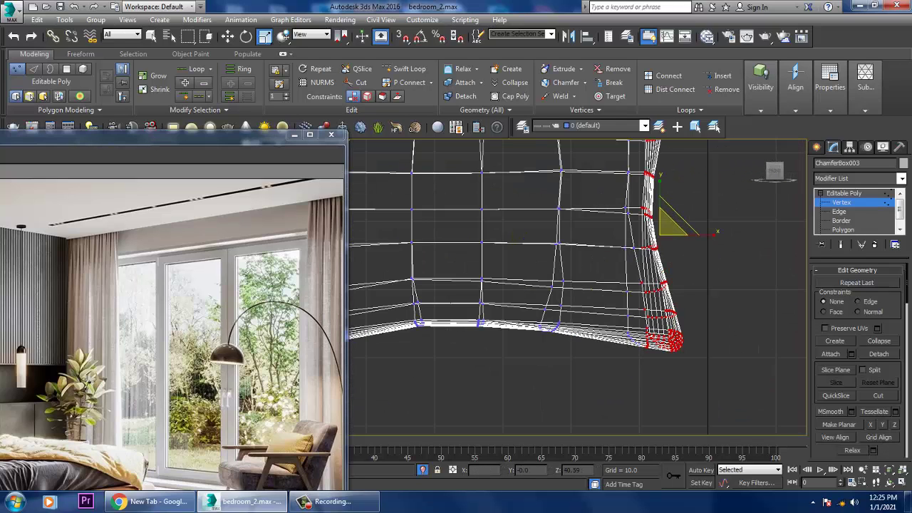
{"action": "scroll", "coordinate": [656, 311], "scroll_direction": "up", "scroll_amount": 2}
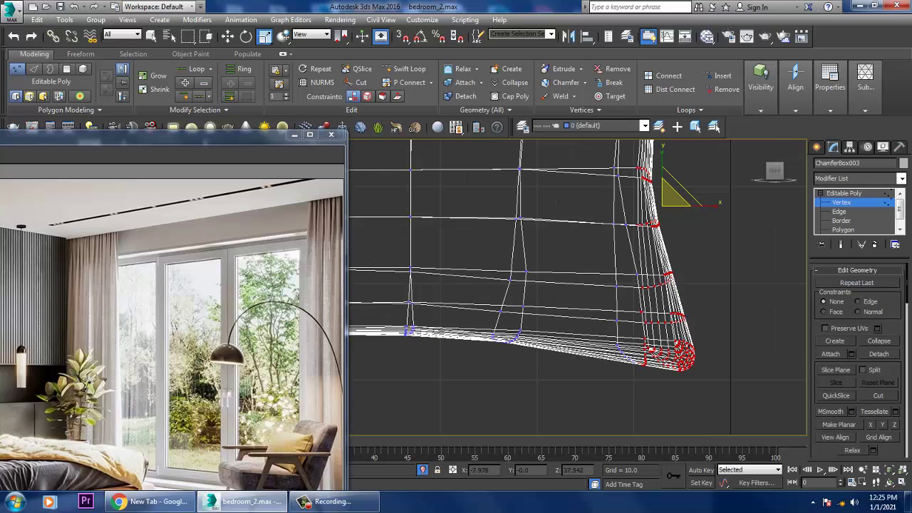
{"action": "middle_click_drag", "start_coordinate": [662, 331], "coordinate": [622, 295]}
{"action": "left_click_drag", "start_coordinate": [577, 343], "coordinate": [608, 295], "text": "alt"}
{"action": "scroll", "coordinate": [610, 286], "scroll_direction": "up", "scroll_amount": 3}
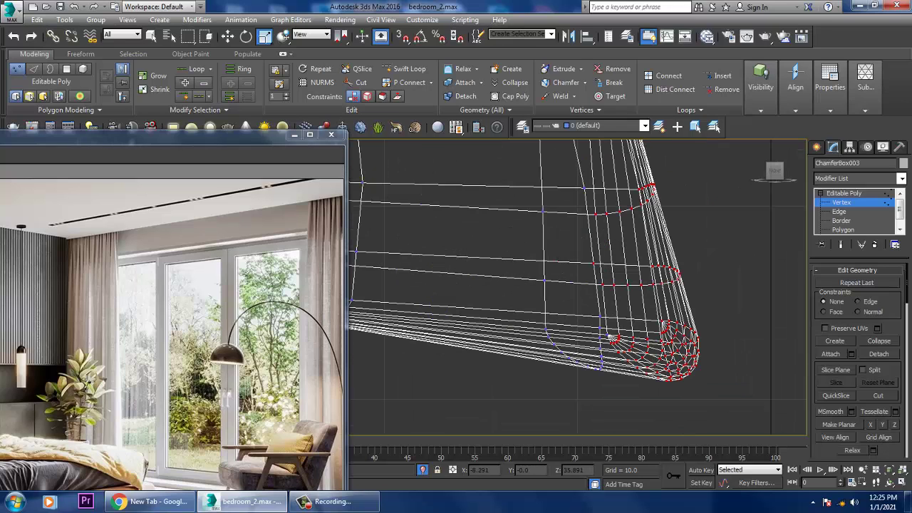
{"action": "scroll", "coordinate": [613, 285], "scroll_direction": "down", "scroll_amount": 5}
{"action": "middle_click_drag", "start_coordinate": [613, 285], "coordinate": [526, 389]}
Step: Scale the right-end vertices down along Y to thin that border to match the opposite end
{"action": "key", "text": "alt+w"}
{"action": "key", "text": "alt+w"}
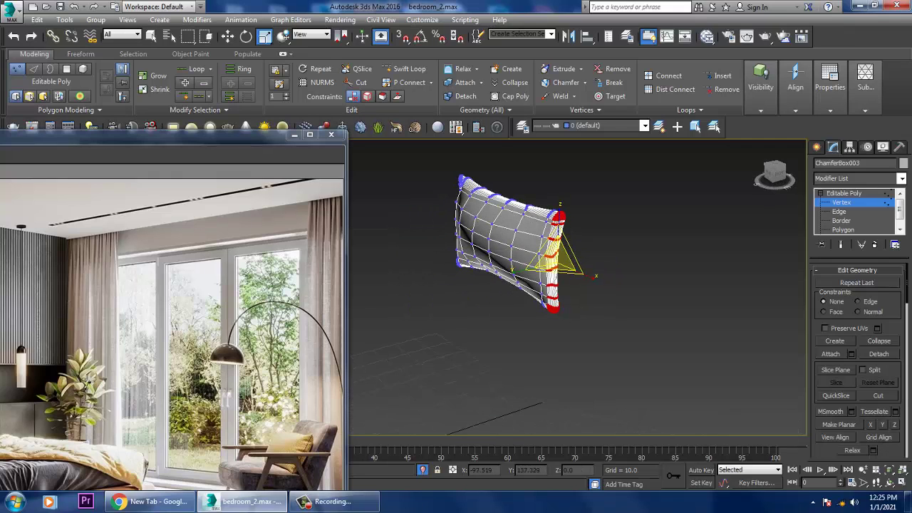
{"action": "left_click_drag", "start_coordinate": [528, 269], "coordinate": [563, 263]}
{"action": "middle_click_drag", "start_coordinate": [569, 260], "coordinate": [636, 243], "text": "alt"}
{"action": "middle_click_drag", "start_coordinate": [464, 427], "coordinate": [645, 424], "text": "alt"}
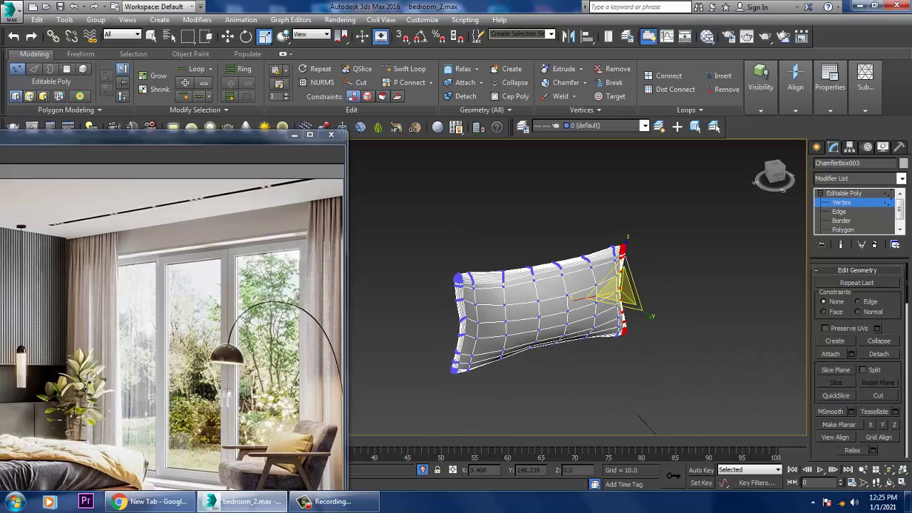
Step: Move the reference image to show the bed and examine the pillow's shape in the Front and perspective views
{"action": "left_click_drag", "start_coordinate": [206, 135], "coordinate": [267, 89]}
{"action": "middle_click_drag", "start_coordinate": [542, 335], "coordinate": [528, 314], "text": "alt"}
{"action": "key", "text": "alt+w"}
{"action": "middle_click_drag", "start_coordinate": [574, 213], "coordinate": [695, 264]}
{"action": "key", "text": "alt+w"}
{"action": "scroll", "coordinate": [678, 268], "scroll_direction": "down", "scroll_amount": 3}
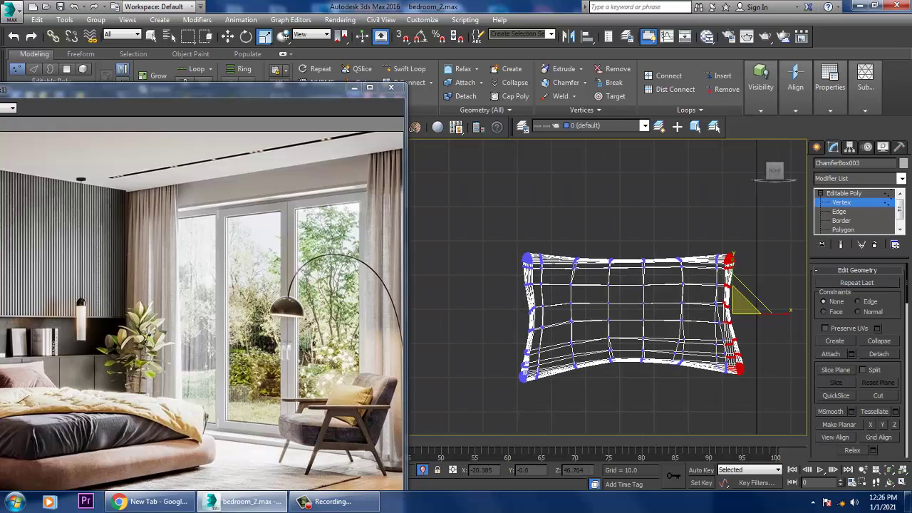
{"action": "middle_click_drag", "start_coordinate": [696, 264], "coordinate": [675, 255]}
{"action": "key", "text": "alt+w"}
{"action": "middle_click", "coordinate": [674, 357]}
{"action": "key", "text": "alt+w"}
{"action": "middle_click_drag", "start_coordinate": [674, 356], "coordinate": [720, 363], "text": "alt"}
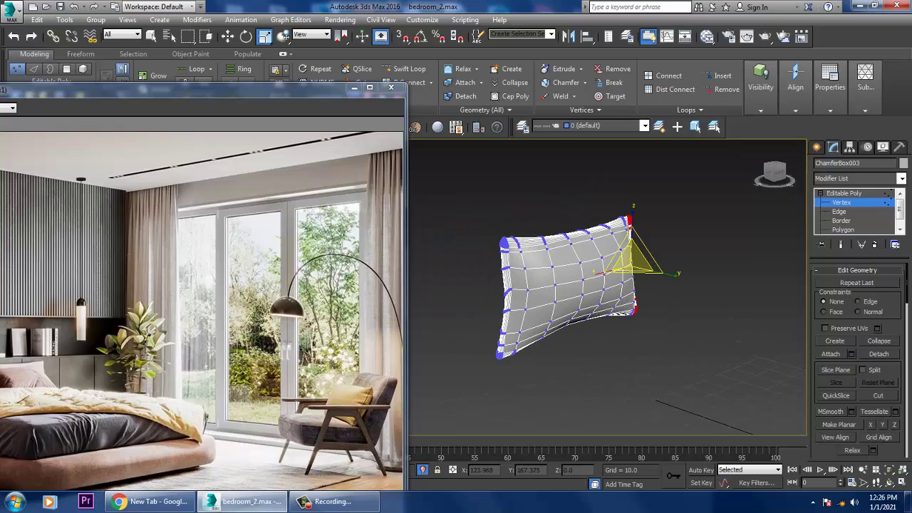
Step: Leave vertex editing and scale the whole pillow up slightly along Y to make it thicker
{"action": "key", "text": "1"}
{"action": "middle_click_drag", "start_coordinate": [581, 285], "coordinate": [597, 287], "text": "alt"}
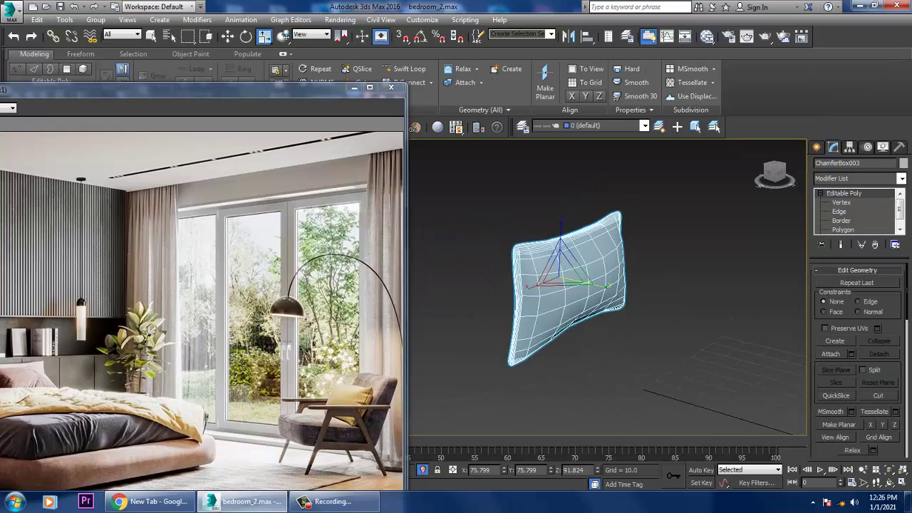
{"action": "mouse_move", "coordinate": [597, 285]}
{"action": "left_mouse_down"}
{"action": "mouse_move", "coordinate": [621, 290]}
{"action": "mouse_move", "coordinate": [614, 289]}
{"action": "left_mouse_up"}
{"action": "key", "text": "w"}
{"action": "middle_click_drag", "start_coordinate": [614, 288], "coordinate": [567, 285], "text": "alt"}
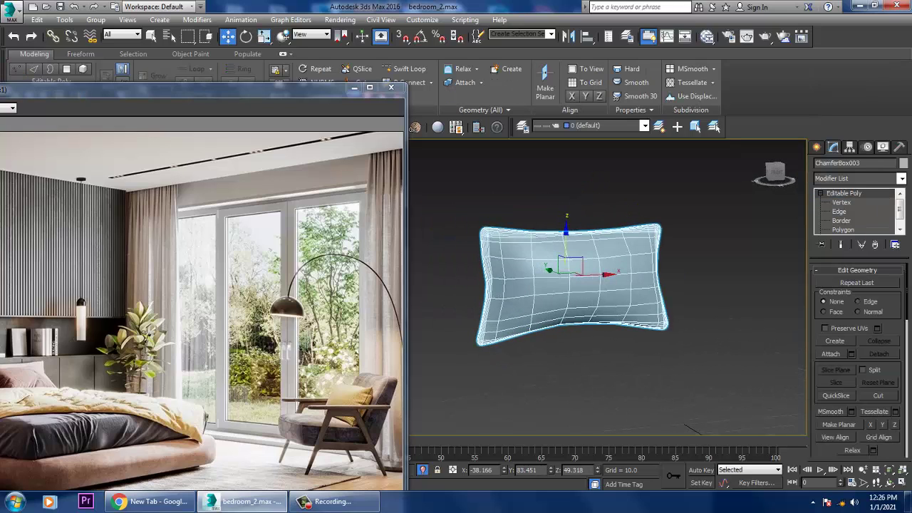
Step: End the pillow's isolation to bring back the rest of the bedroom scene around the bed
{"action": "right_click", "coordinate": [699, 246]}
{"action": "left_click", "coordinate": [722, 156]}
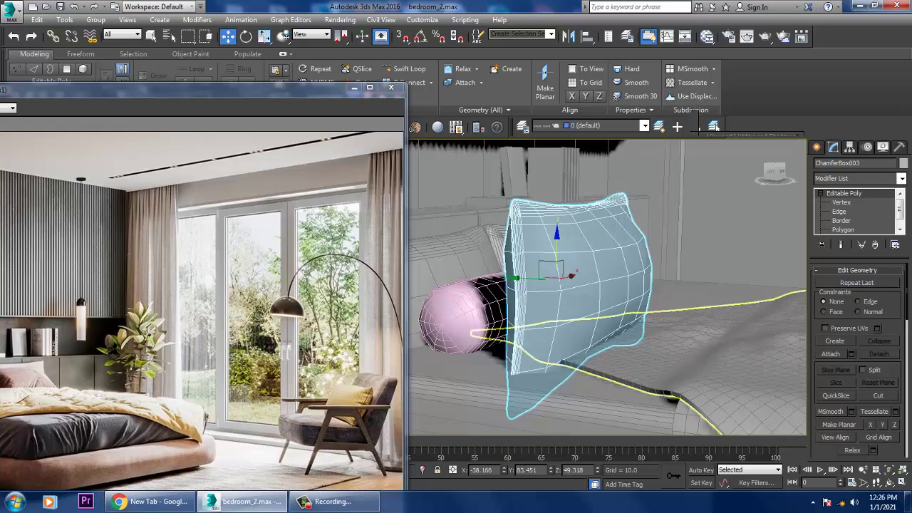
{"action": "scroll", "coordinate": [639, 321], "scroll_direction": "down", "scroll_amount": 4}
{"action": "middle_click_drag", "start_coordinate": [640, 321], "coordinate": [571, 312], "text": "alt"}
Step: Add a TurboSmooth modifier to the front pillow
{"action": "left_click", "coordinate": [859, 179]}
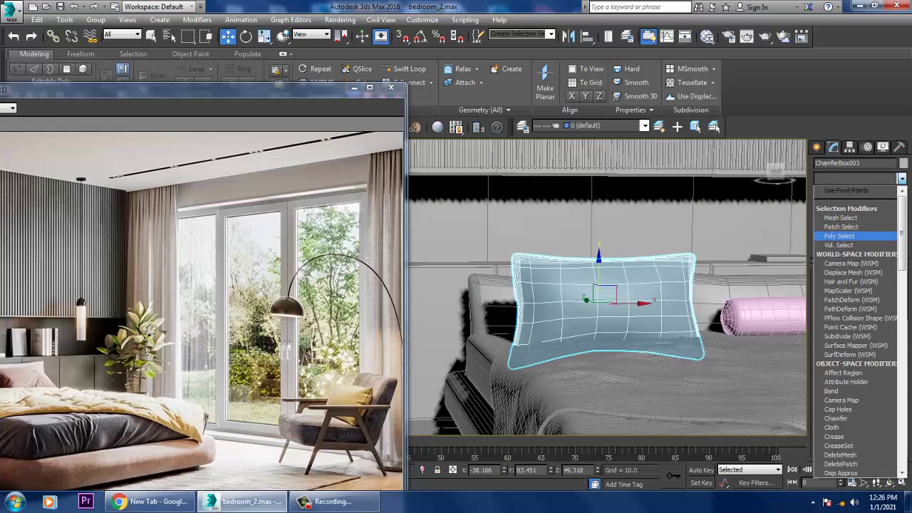
{"action": "key", "text": "t"}
{"action": "left_click", "coordinate": [843, 309]}
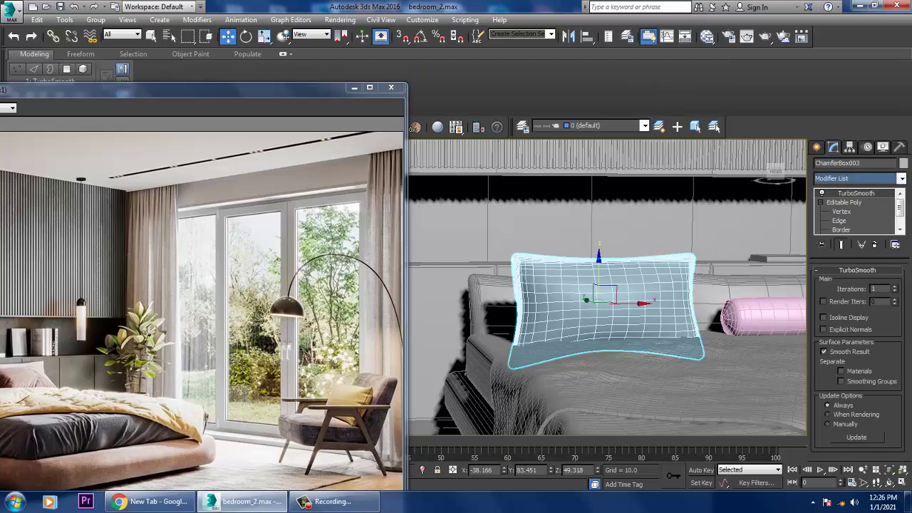
Step: Rotate the front pillow about X to about 62° so that it leans back toward the headboard
{"action": "middle_click_drag", "start_coordinate": [634, 313], "coordinate": [677, 328], "text": "alt"}
{"action": "scroll", "coordinate": [702, 332], "scroll_direction": "down", "scroll_amount": 1}
{"action": "key", "text": "e"}
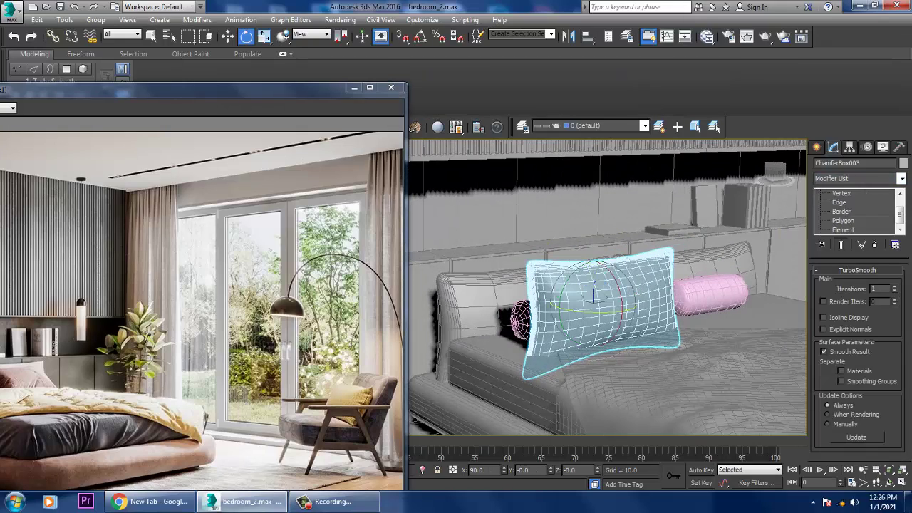
{"action": "left_click_drag", "start_coordinate": [622, 298], "coordinate": [616, 271]}
{"action": "middle_click_drag", "start_coordinate": [616, 271], "coordinate": [609, 275], "text": "alt"}
{"action": "mouse_move", "coordinate": [285, 89]}
{"action": "left_mouse_down"}
{"action": "mouse_move", "coordinate": [421, 60]}
{"action": "mouse_move", "coordinate": [285, 84]}
{"action": "left_mouse_up"}
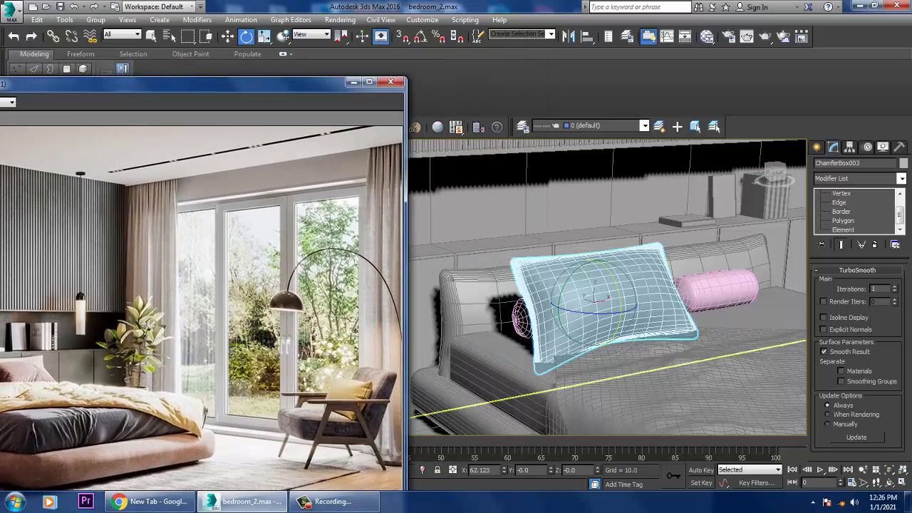
Step: Move the tilted pillow back along Y to about 93.4 so that it sits closer to the headboard pillow
{"action": "middle_click_drag", "start_coordinate": [606, 285], "coordinate": [631, 307], "text": "alt"}
{"action": "left_click_drag", "start_coordinate": [565, 288], "coordinate": [534, 273]}
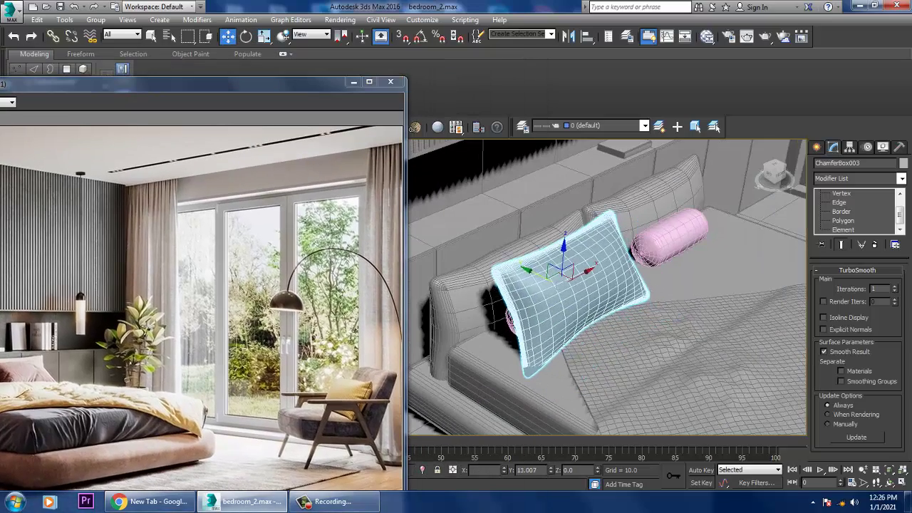
{"action": "middle_click_drag", "start_coordinate": [606, 299], "coordinate": [605, 274], "text": "alt"}
{"action": "key", "text": "e"}
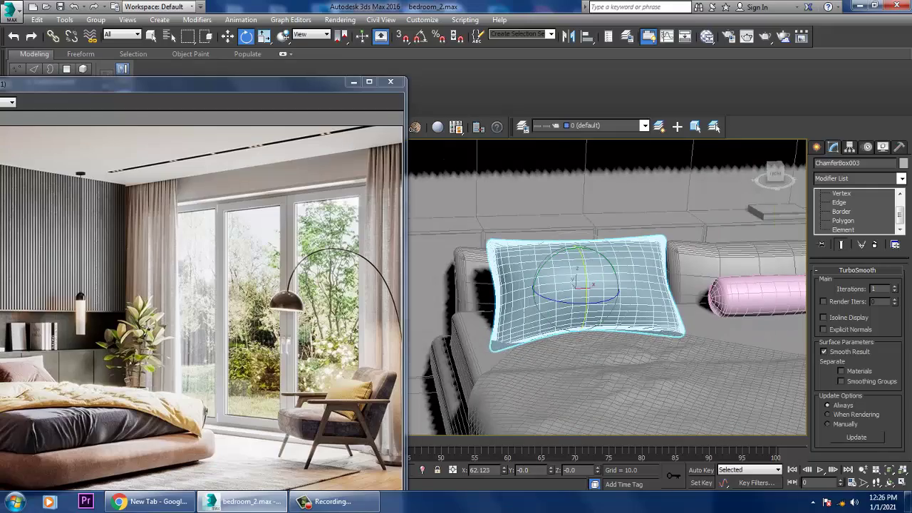
{"action": "left_click_drag", "start_coordinate": [285, 83], "coordinate": [310, 87]}
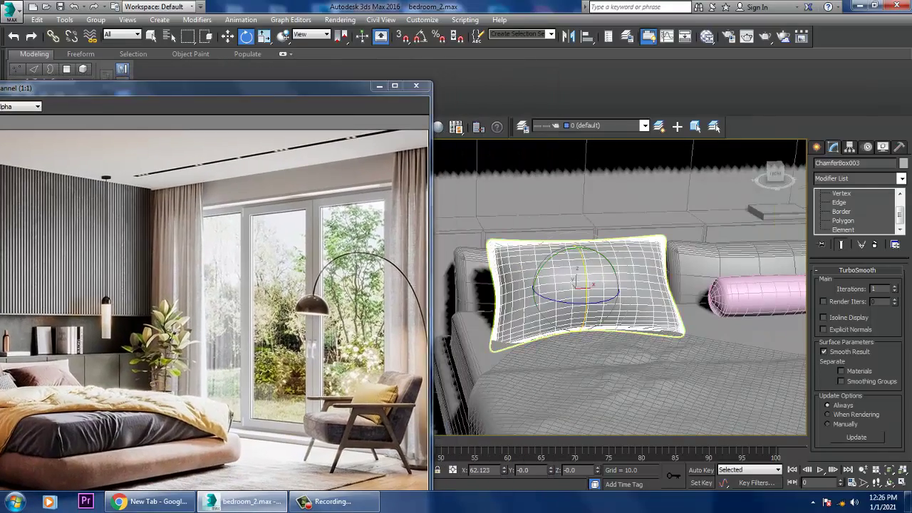
{"action": "middle_click_drag", "start_coordinate": [577, 307], "coordinate": [613, 307], "text": "alt"}
Step: Scale the front pillow down uniformly to about 85%
{"action": "key", "text": "w"}
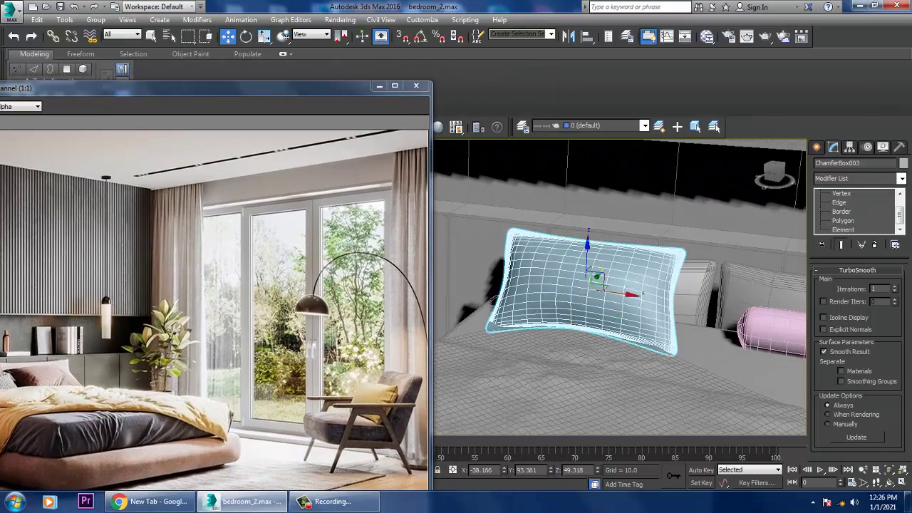
{"action": "left_click_drag", "start_coordinate": [587, 286], "coordinate": [587, 297]}
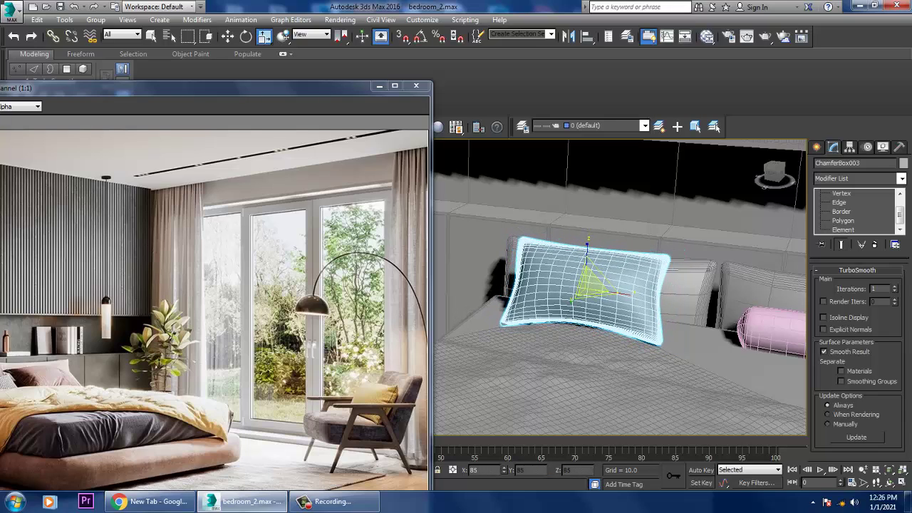
{"action": "left_click_drag", "start_coordinate": [312, 87], "coordinate": [321, 51]}
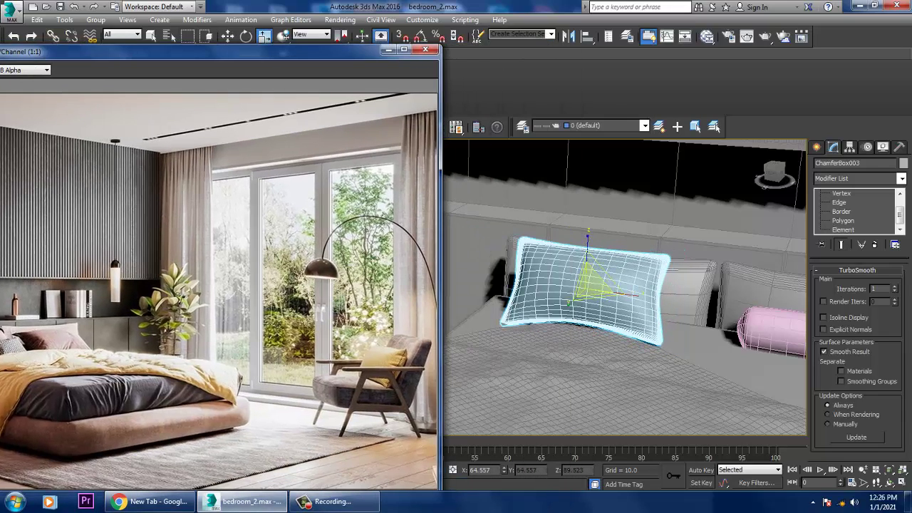
Step: Lower the front pillow along Z to about 47.4 so that it rests on the mattress
{"action": "middle_click_drag", "start_coordinate": [571, 306], "coordinate": [659, 305], "text": "alt"}
{"action": "left_click_drag", "start_coordinate": [576, 286], "coordinate": [575, 292]}
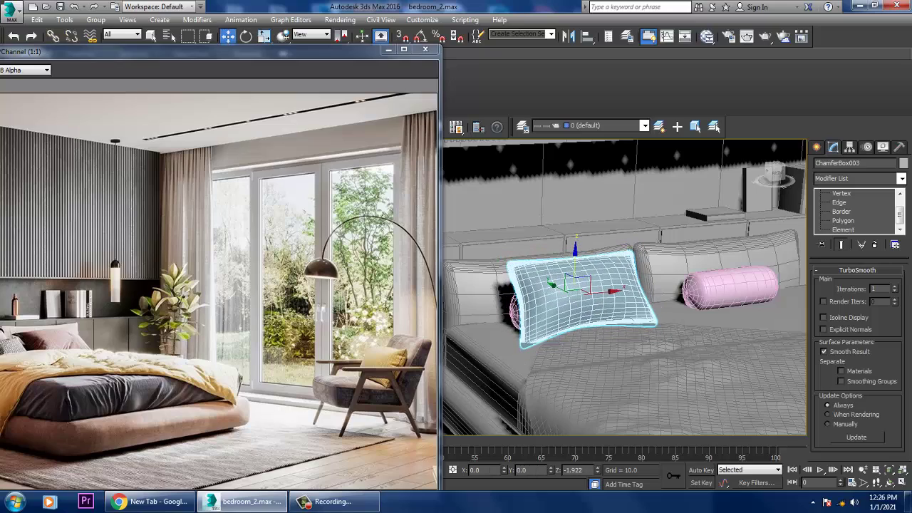
{"action": "middle_click_drag", "start_coordinate": [576, 292], "coordinate": [506, 293], "text": "alt"}
{"action": "scroll", "coordinate": [616, 296], "scroll_direction": "down", "scroll_amount": 3}
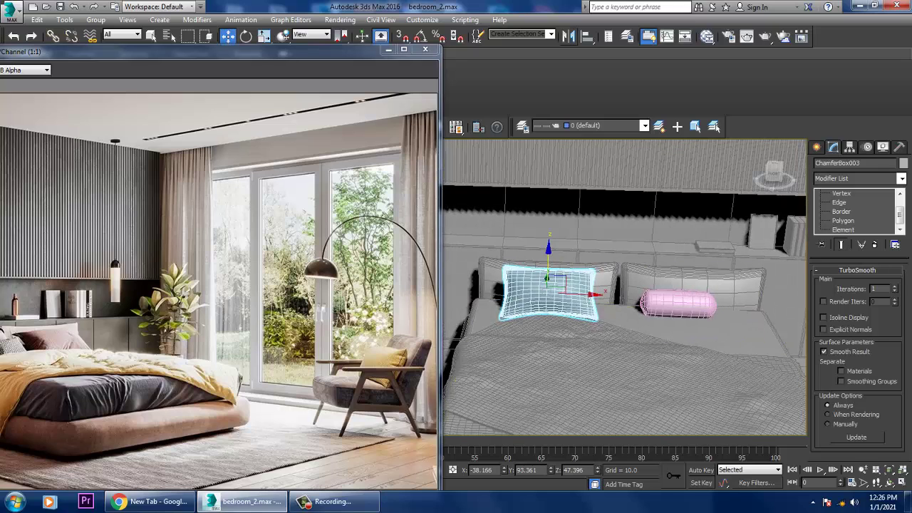
Step: Mirror the front pillow about X as a copy and move it along X to about 34.1, in front of the other bolster
{"action": "left_click", "coordinate": [569, 36]}
{"action": "left_click", "coordinate": [432, 275]}
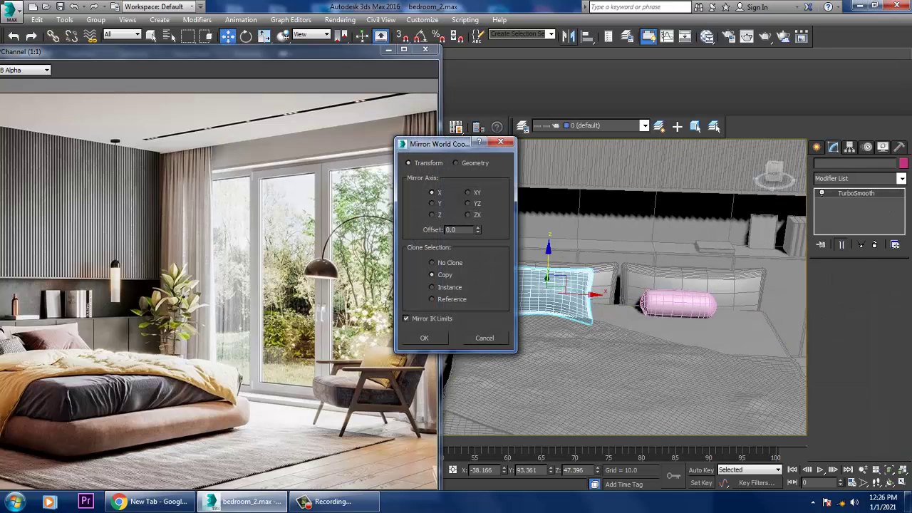
{"action": "left_click", "coordinate": [424, 339]}
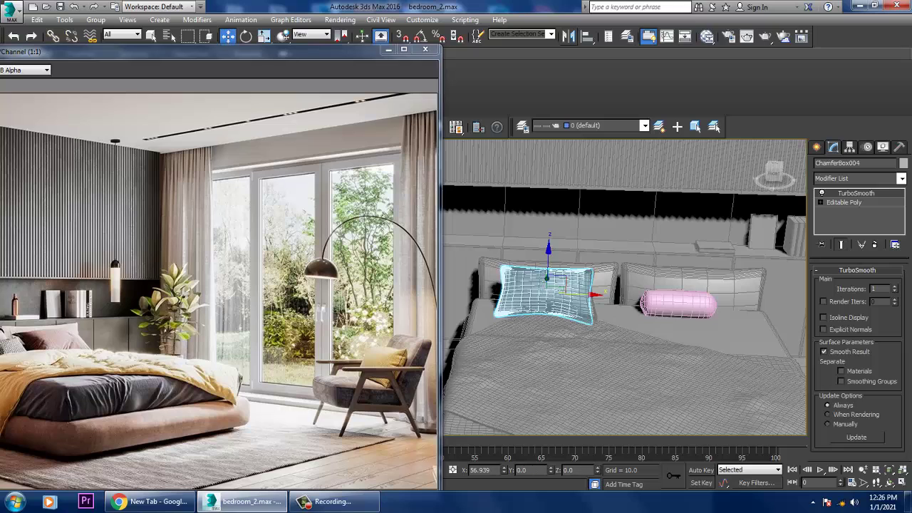
{"action": "left_click_drag", "start_coordinate": [570, 292], "coordinate": [710, 300]}
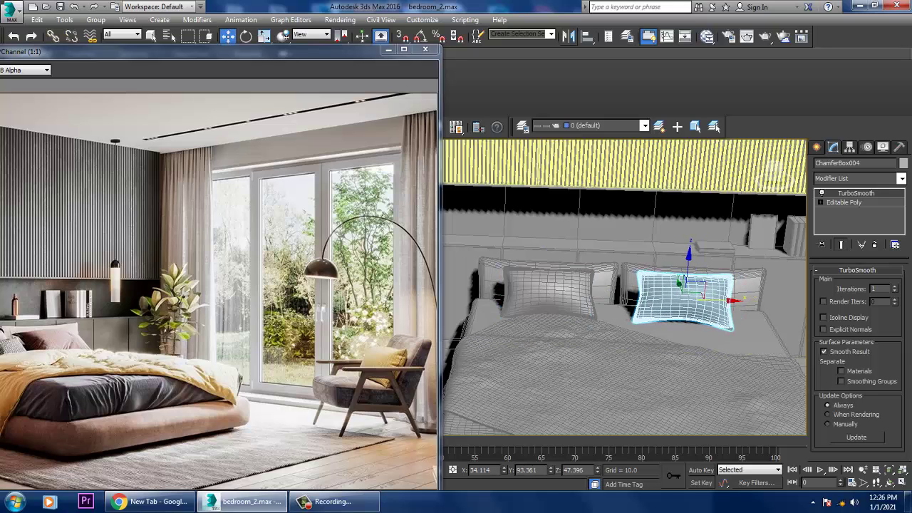
Step: Minimize the reference image and examine the bed, blanket and pillows from several angles, with and without edged faces
{"action": "left_click_drag", "start_coordinate": [342, 51], "coordinate": [338, 30]}
{"action": "middle_click_drag", "start_coordinate": [553, 314], "coordinate": [646, 293], "text": "alt"}
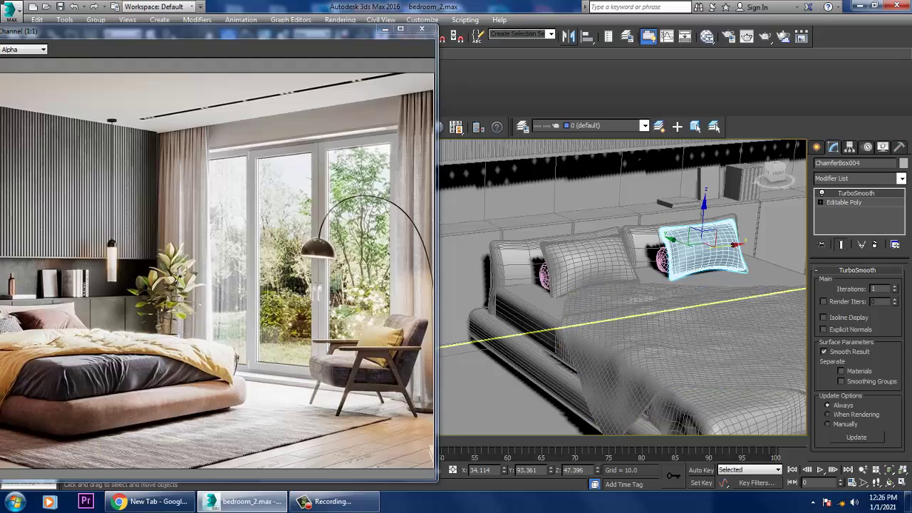
{"action": "left_click", "coordinate": [385, 30]}
{"action": "middle_click_drag", "start_coordinate": [606, 307], "coordinate": [385, 281]}
{"action": "scroll", "coordinate": [421, 249], "scroll_direction": "down", "scroll_amount": 3}
{"action": "middle_click_drag", "start_coordinate": [542, 335], "coordinate": [467, 334], "text": "alt"}
{"action": "middle_click_drag", "start_coordinate": [542, 306], "coordinate": [532, 328], "text": "alt"}
{"action": "left_click", "coordinate": [517, 335]}
{"action": "key", "text": "F4"}
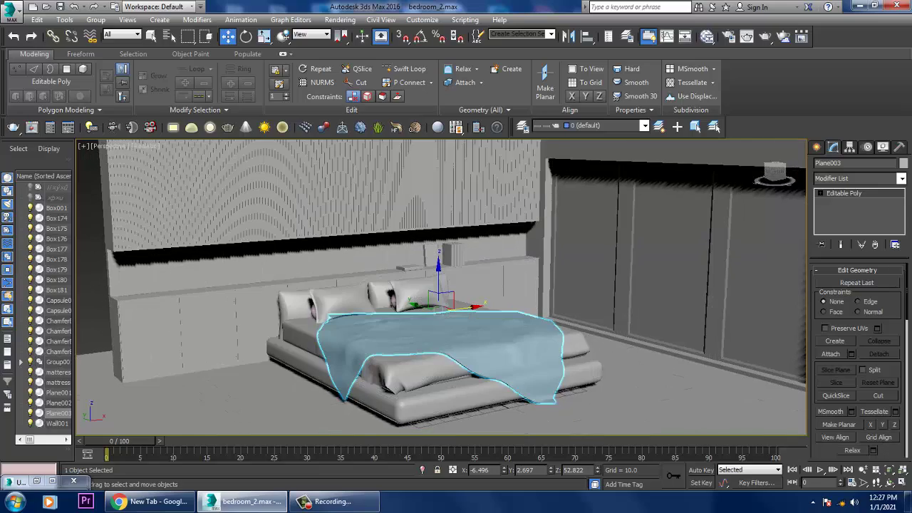
{"action": "key", "text": "F4"}
{"action": "left_click", "coordinate": [344, 303]}
{"action": "middle_click_drag", "start_coordinate": [343, 303], "coordinate": [403, 316], "text": "alt"}
{"action": "scroll", "coordinate": [380, 313], "scroll_direction": "up", "scroll_amount": 4}
{"action": "scroll", "coordinate": [499, 265], "scroll_direction": "down", "scroll_amount": 6}
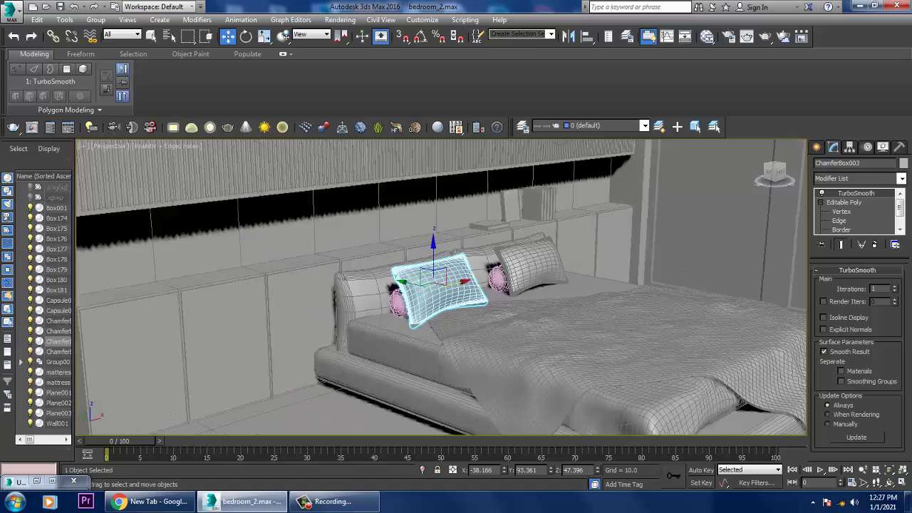
{"action": "middle_click_drag", "start_coordinate": [499, 265], "coordinate": [483, 291], "text": "alt"}
{"action": "middle_click_drag", "start_coordinate": [570, 285], "coordinate": [544, 281], "text": "alt"}
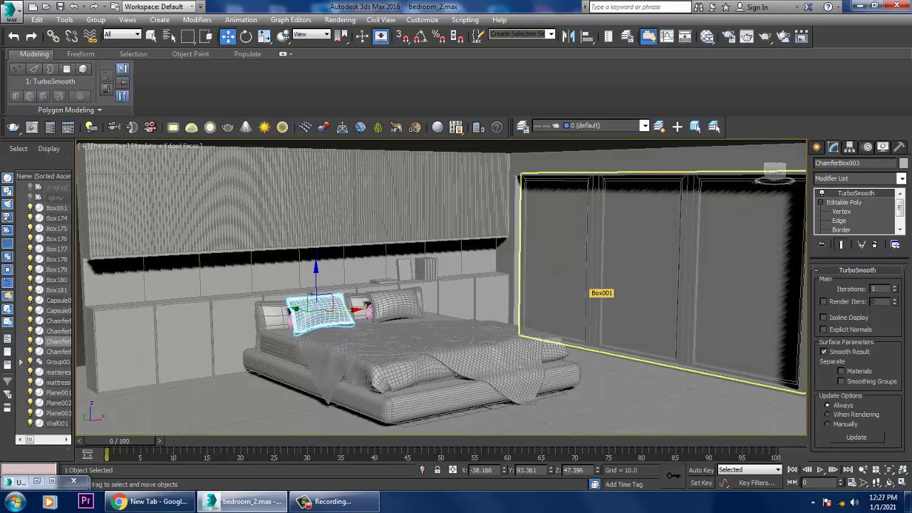